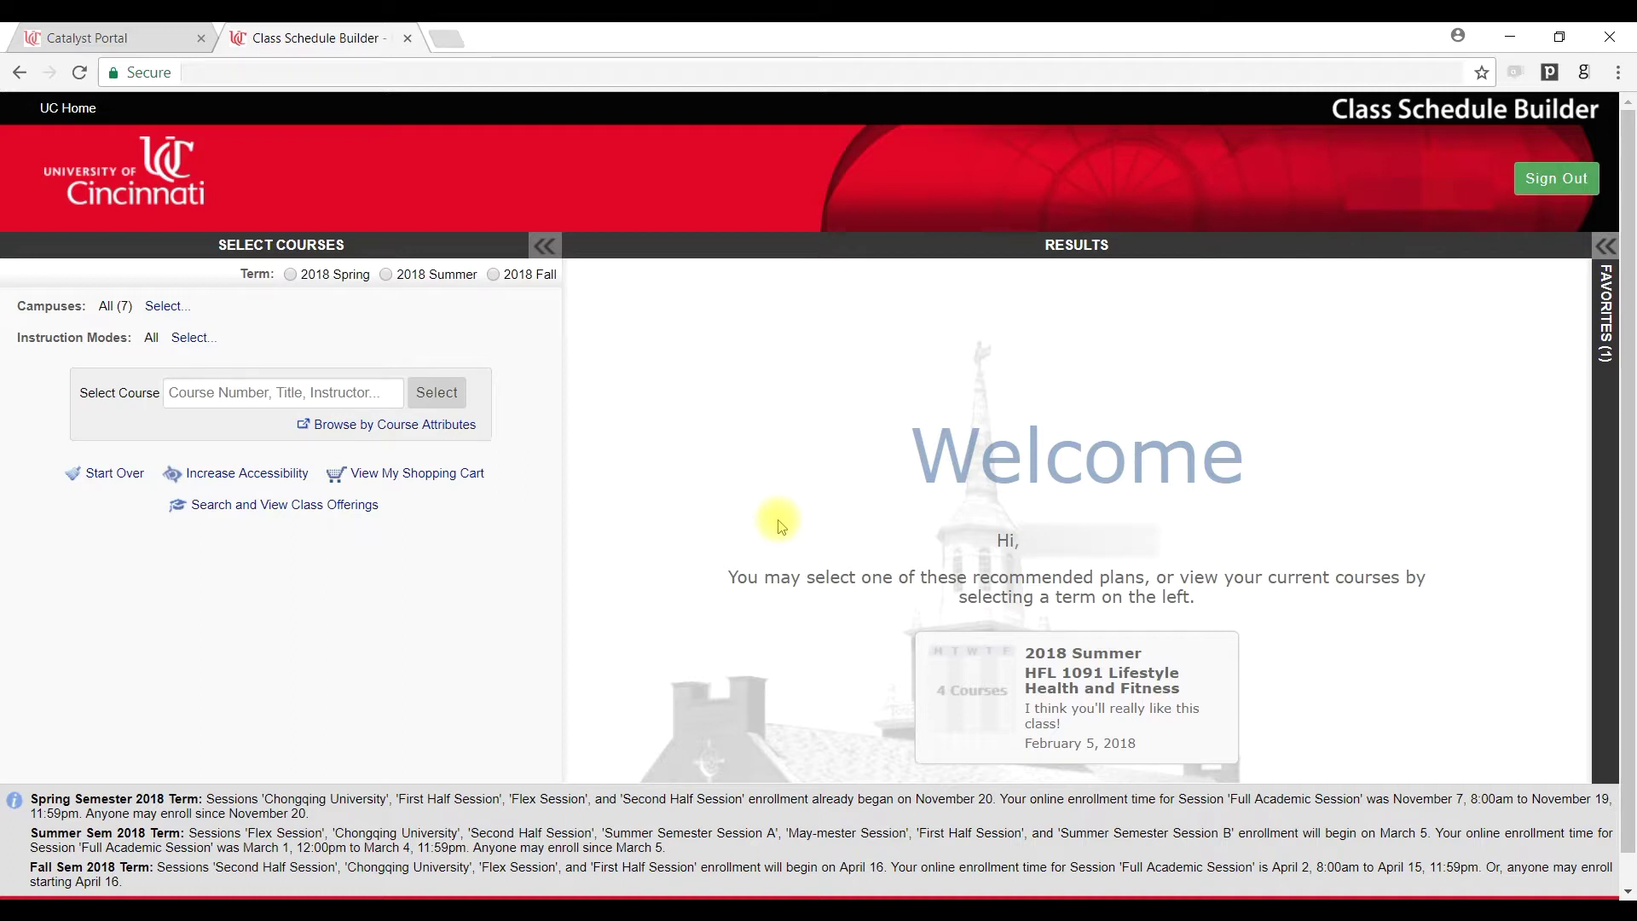
Open Class Schedule Builder from the Catalyst portal's academics page and choose the 2018 Fall term.
{"action": "left_click", "coordinate": [101, 36]}
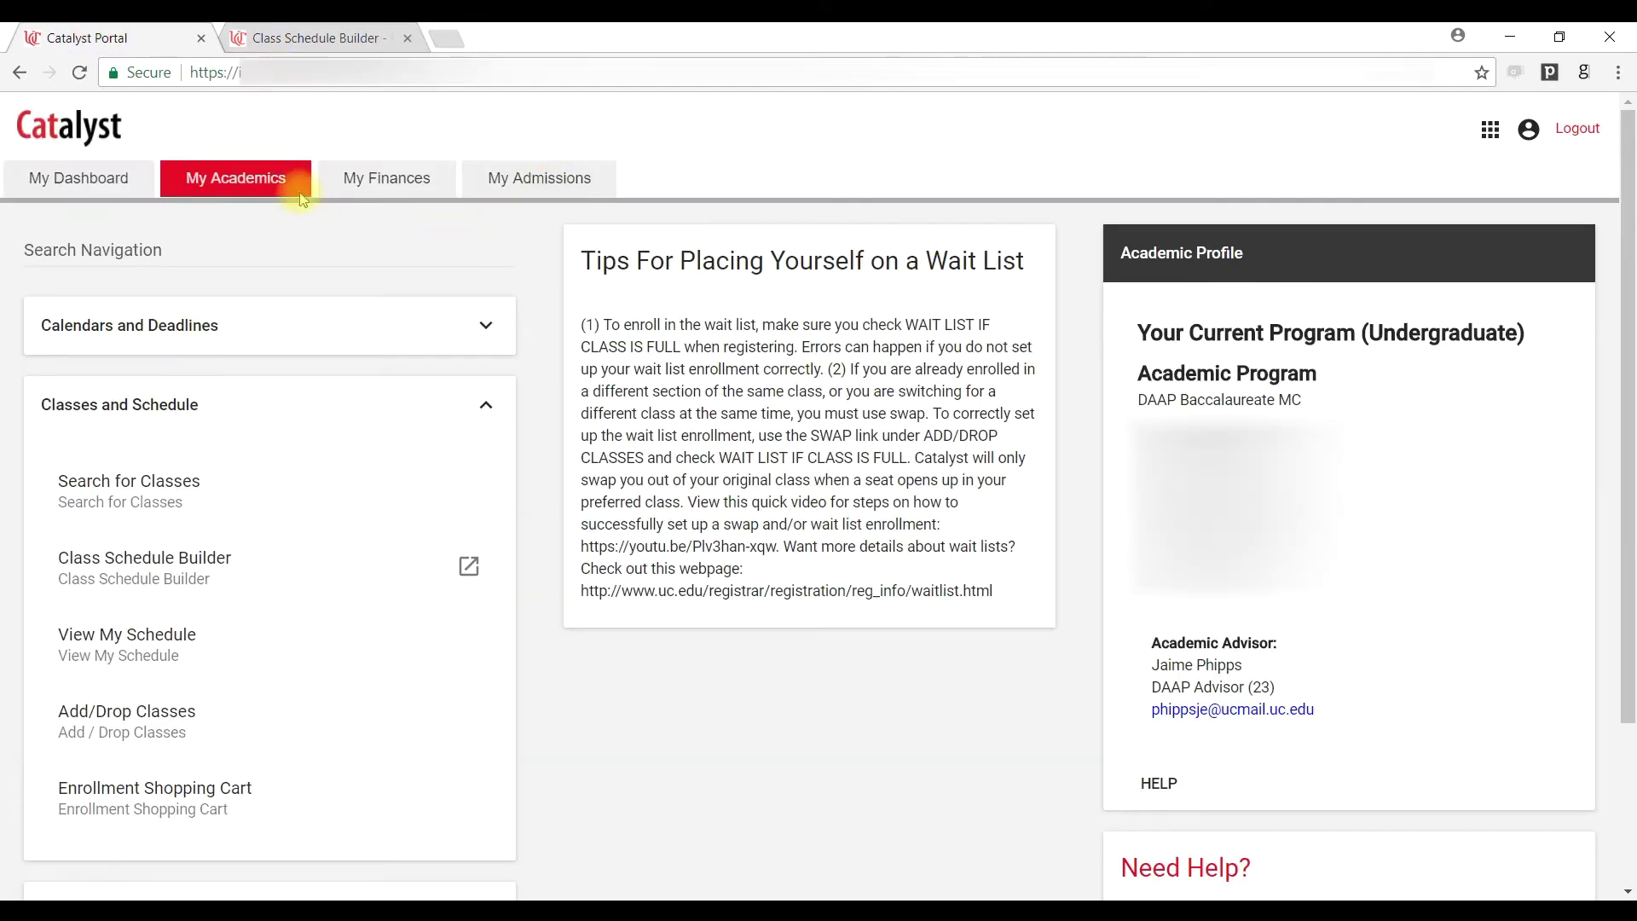
{"action": "left_click", "coordinate": [275, 567]}
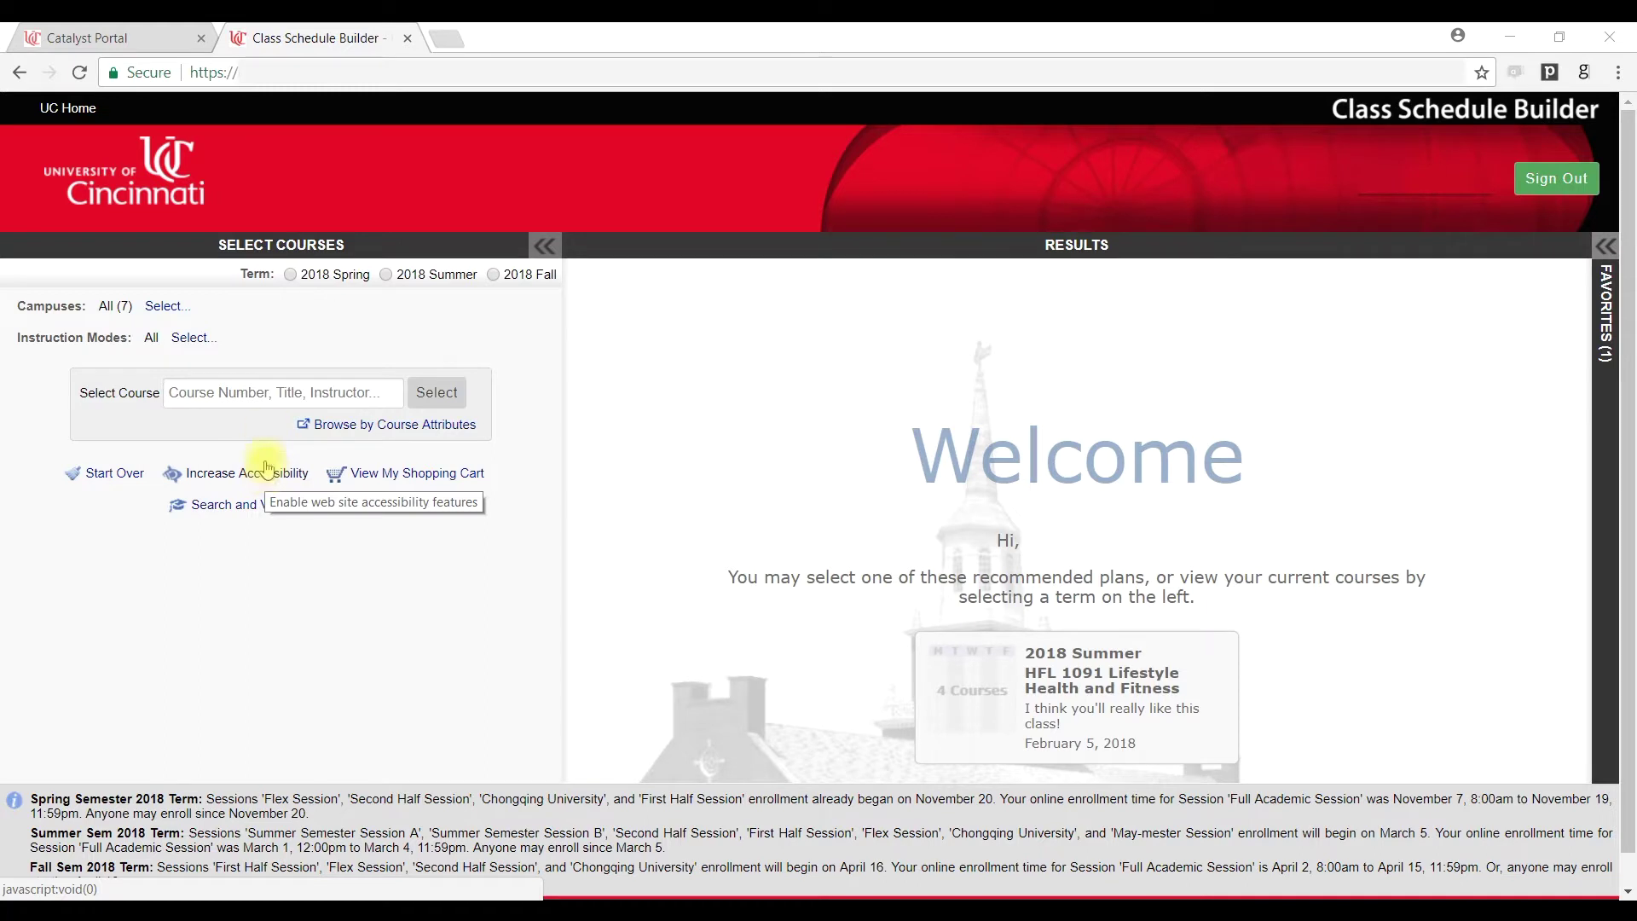
{"action": "left_click", "coordinate": [496, 274]}
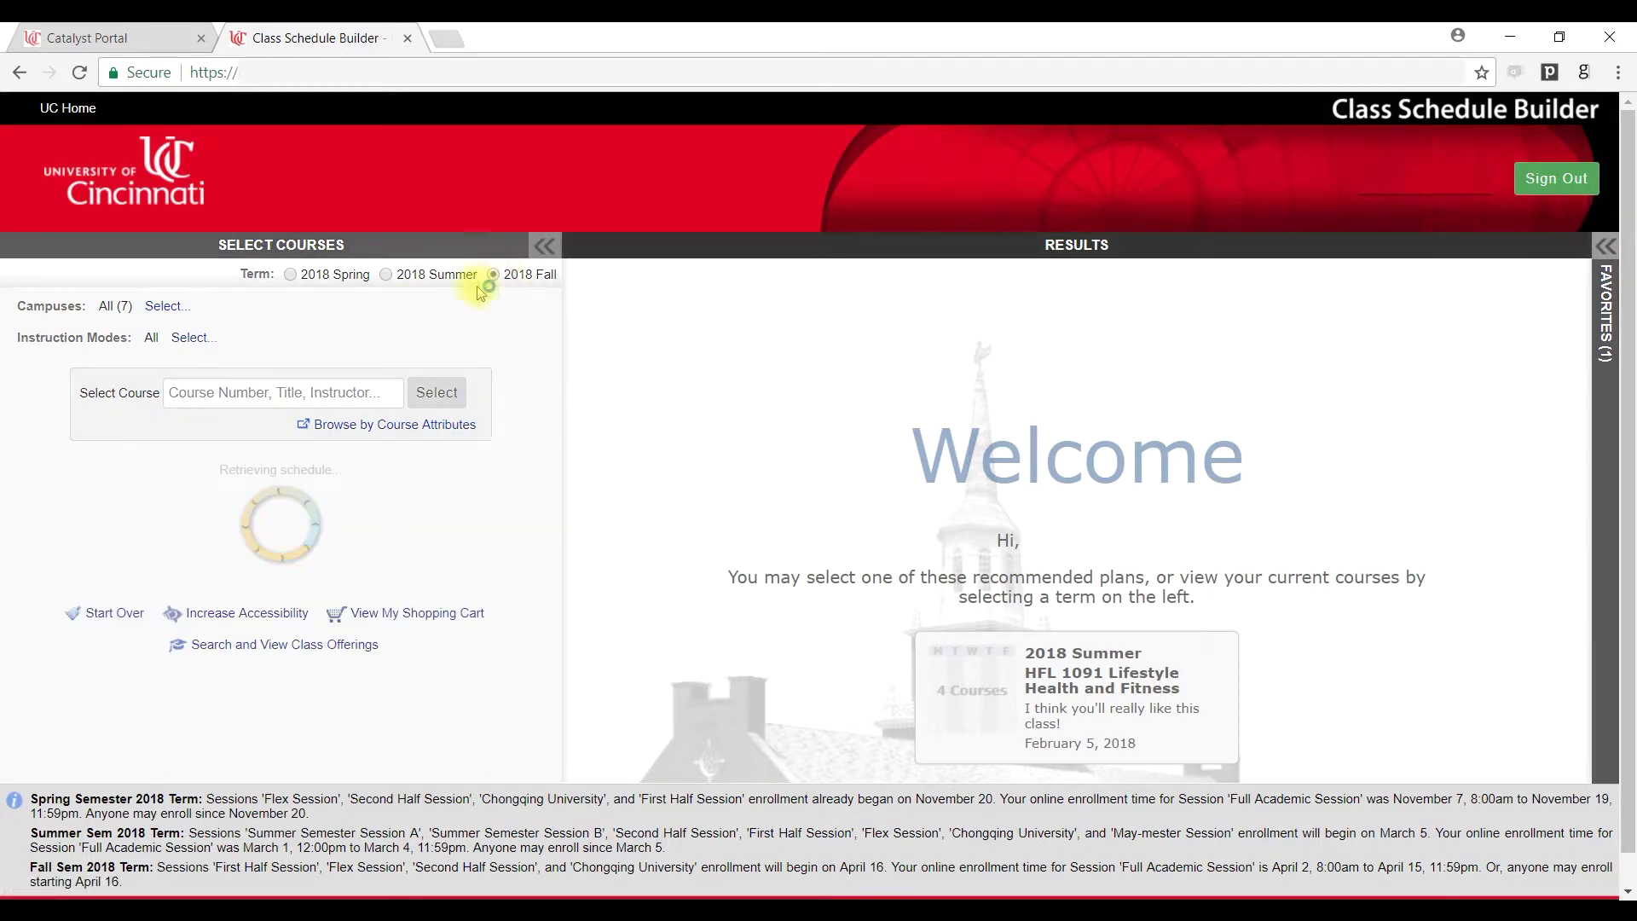
Limit the campus filter to Blue Ash College only and review the instruction mode options.
{"action": "left_click", "coordinate": [182, 312]}
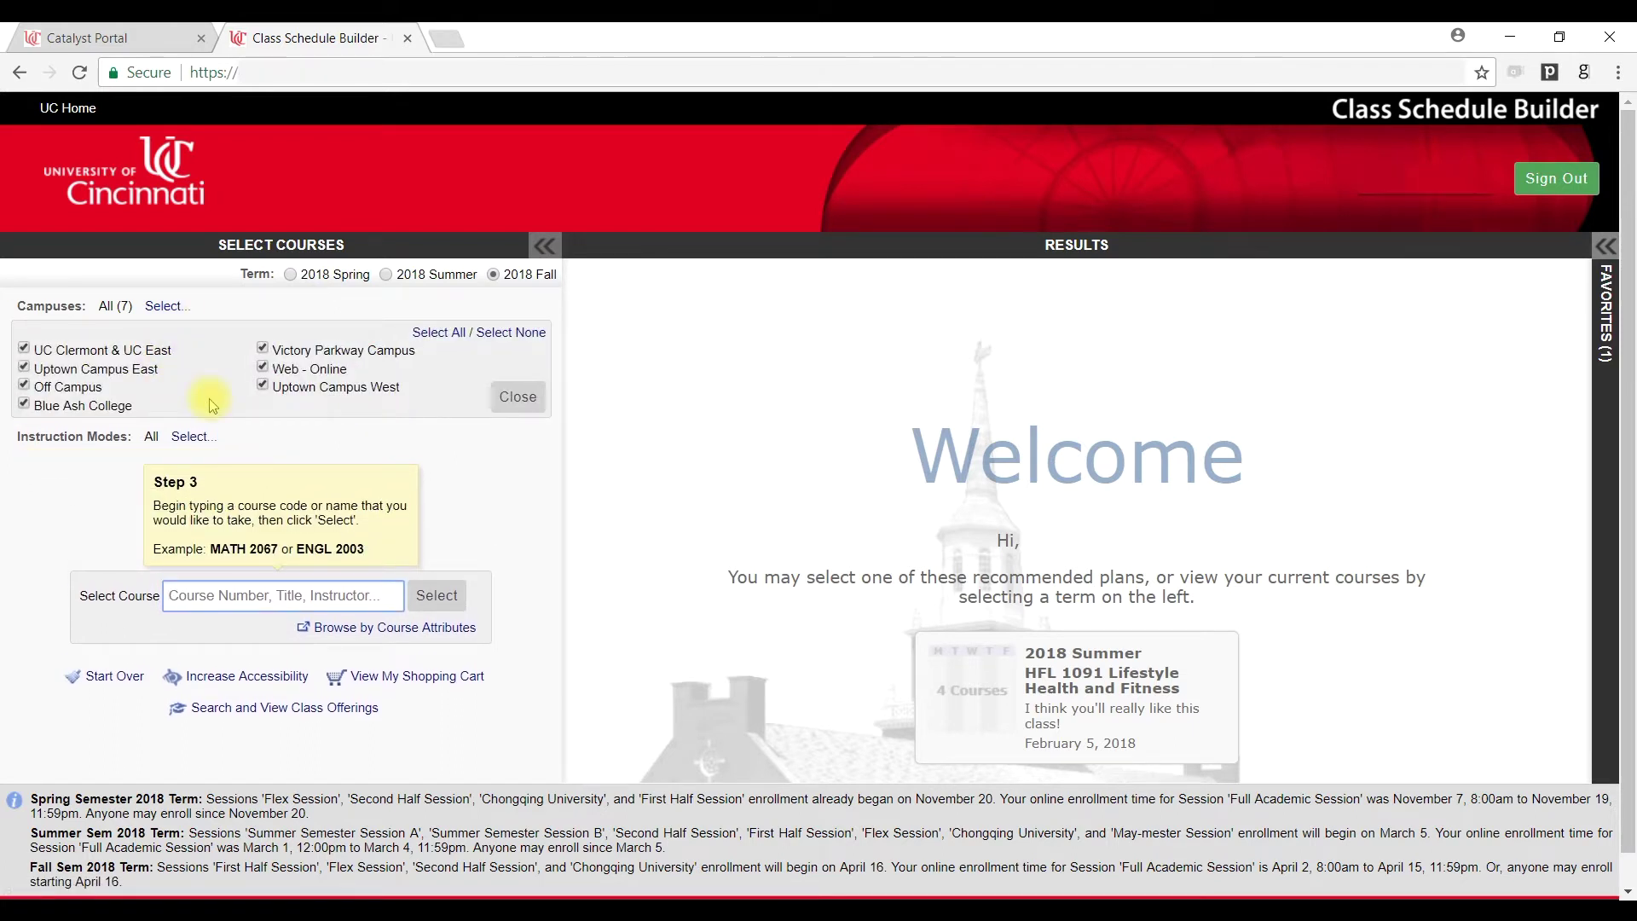
{"action": "left_click", "coordinate": [518, 333]}
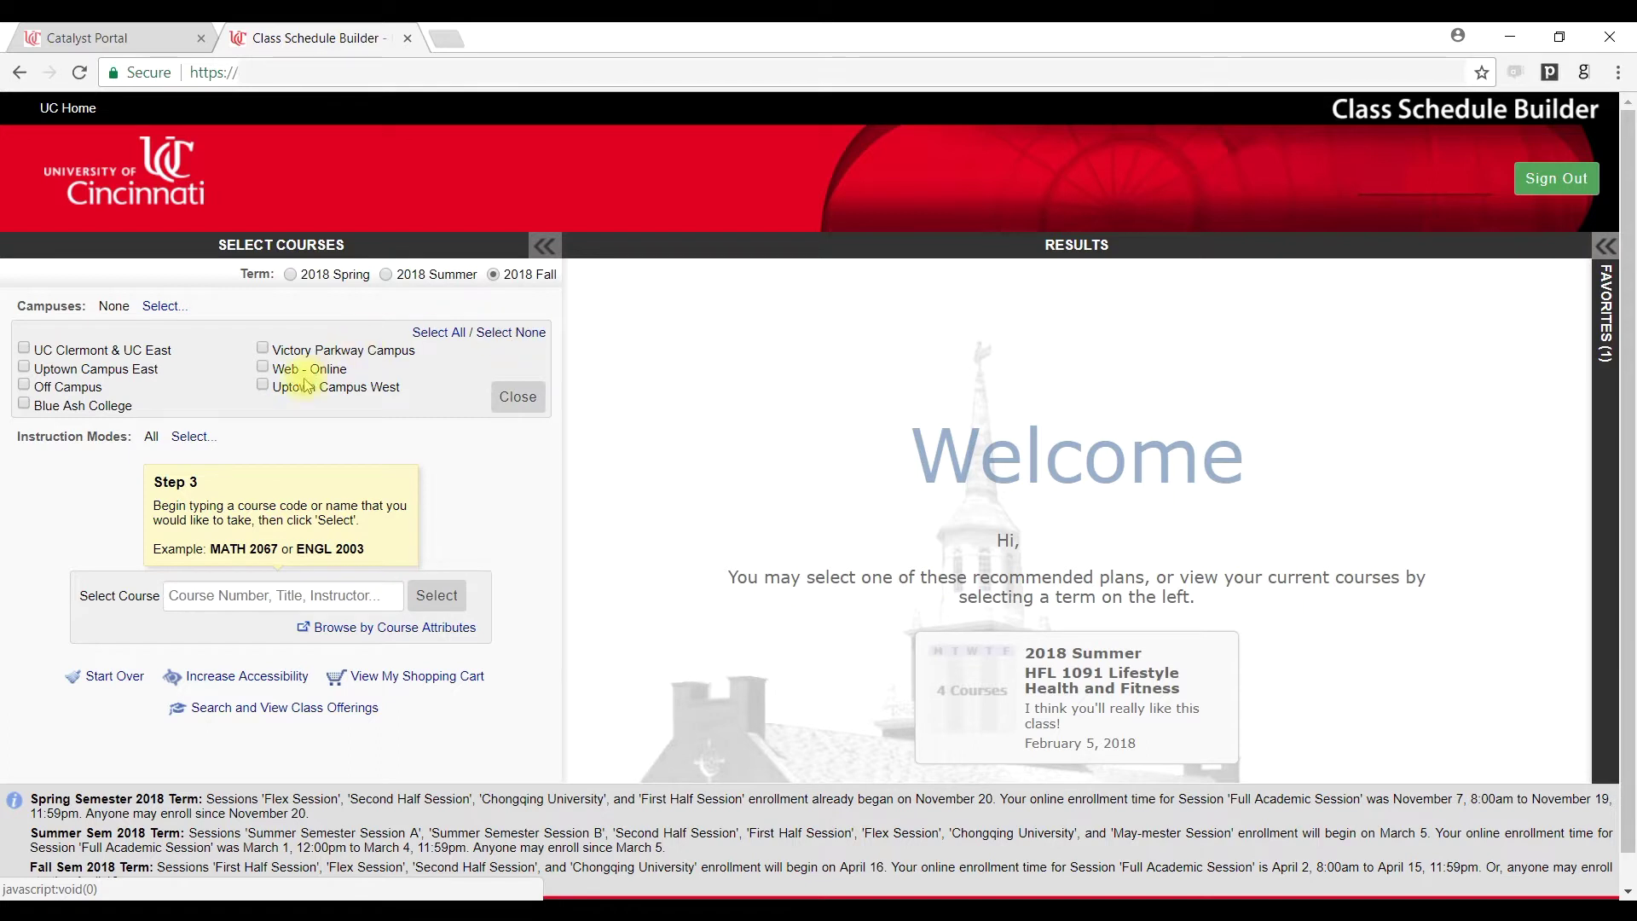
{"action": "left_click", "coordinate": [110, 409]}
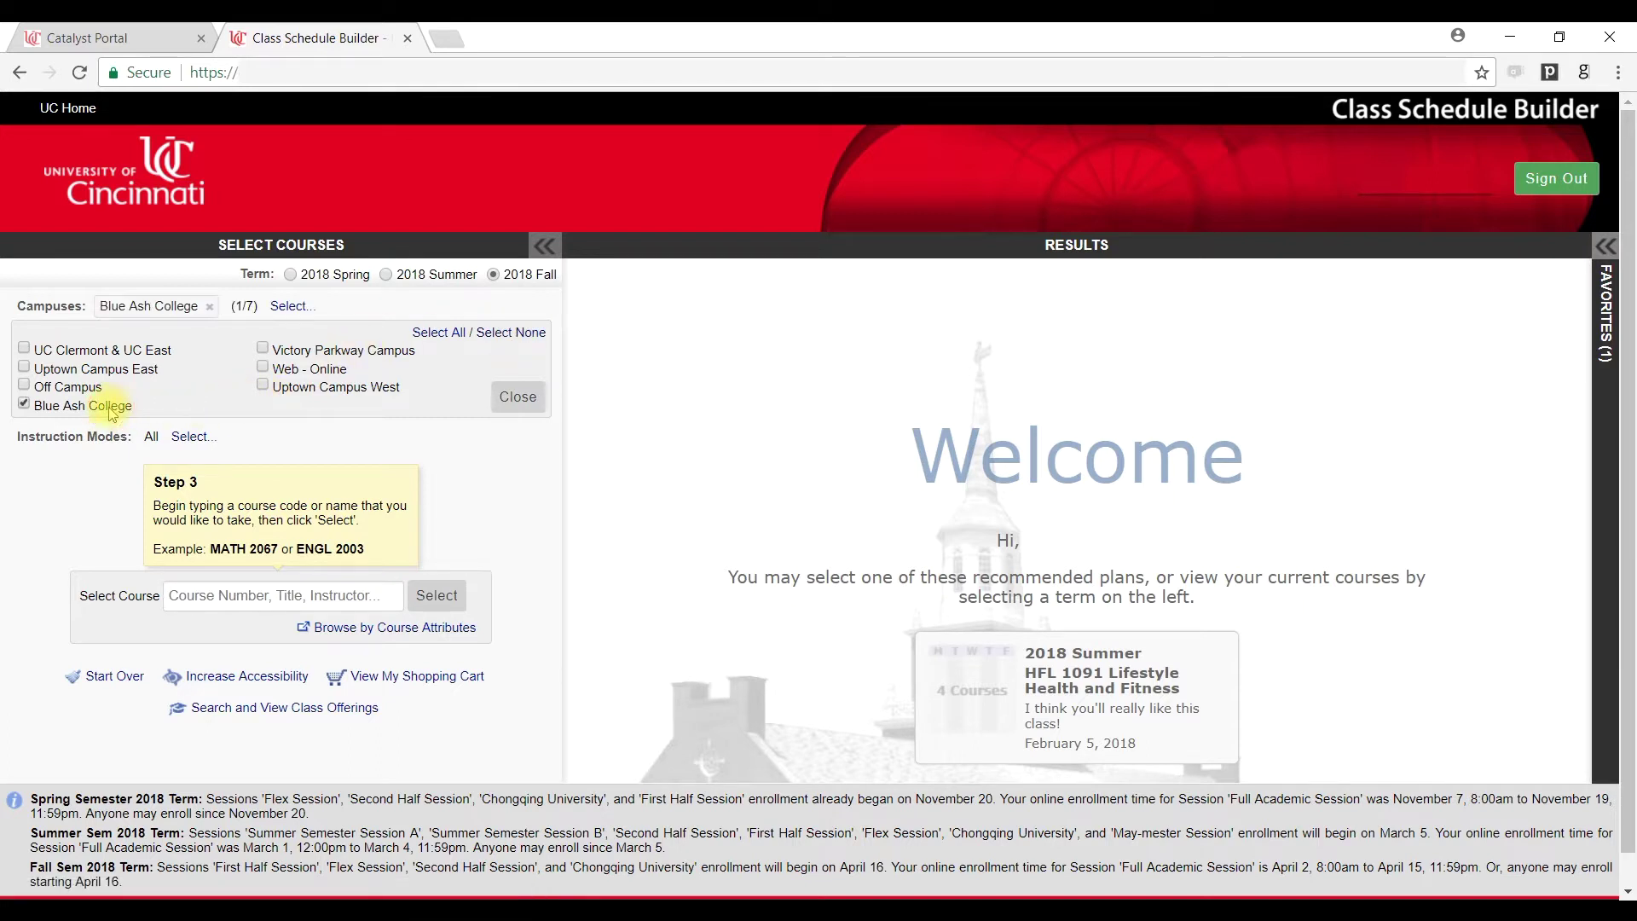
{"action": "left_click", "coordinate": [517, 398]}
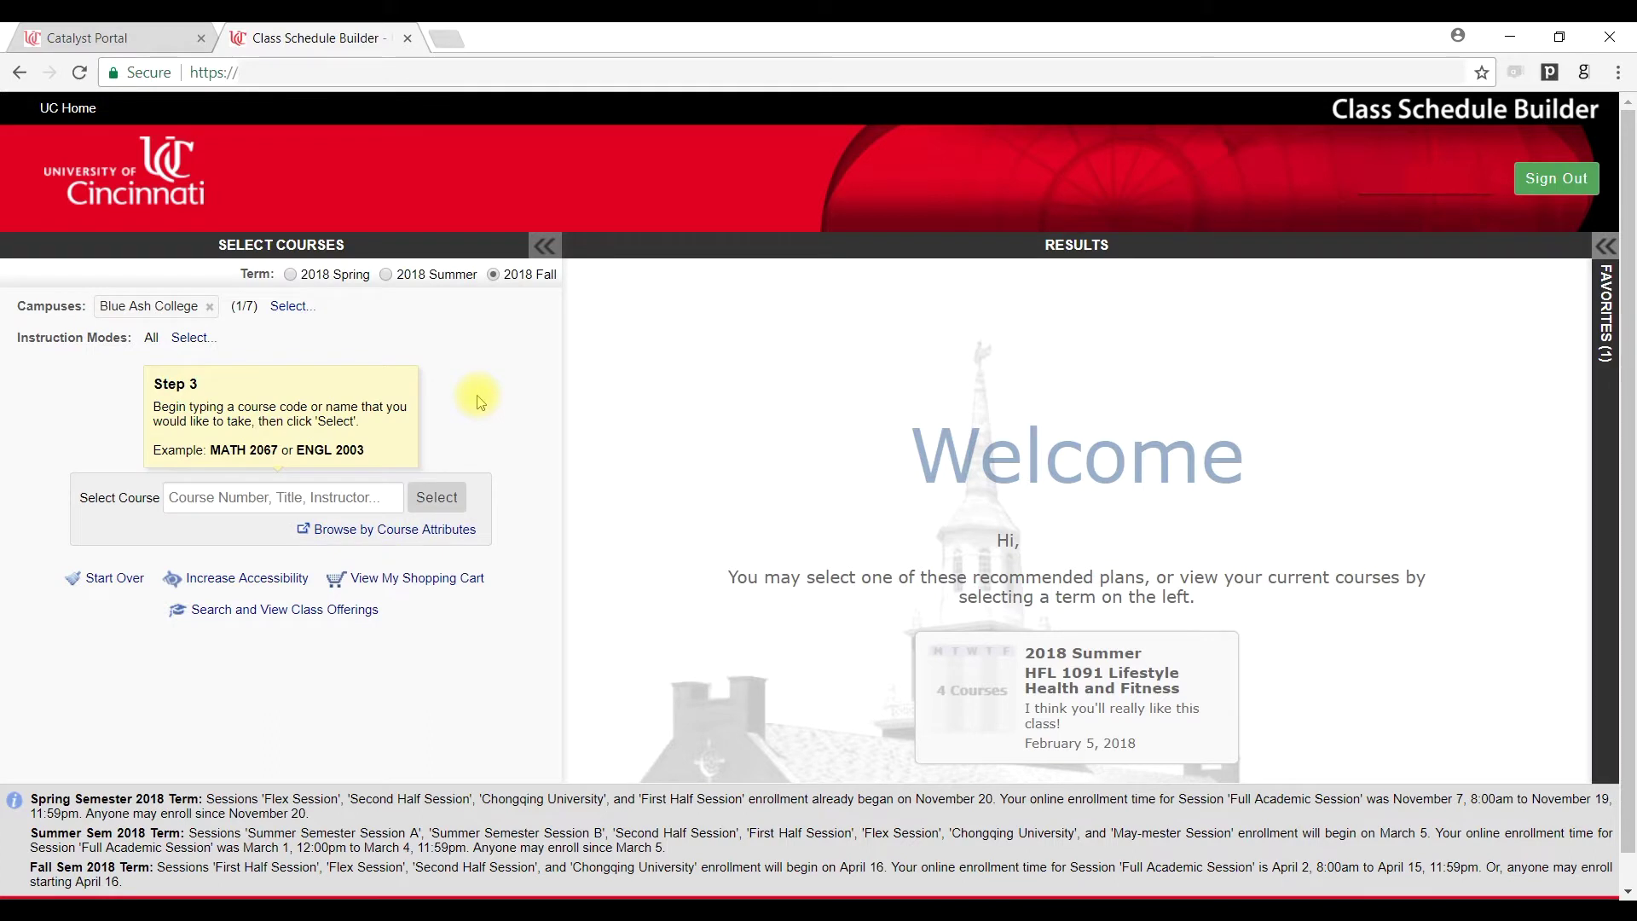
{"action": "left_click", "coordinate": [198, 339]}
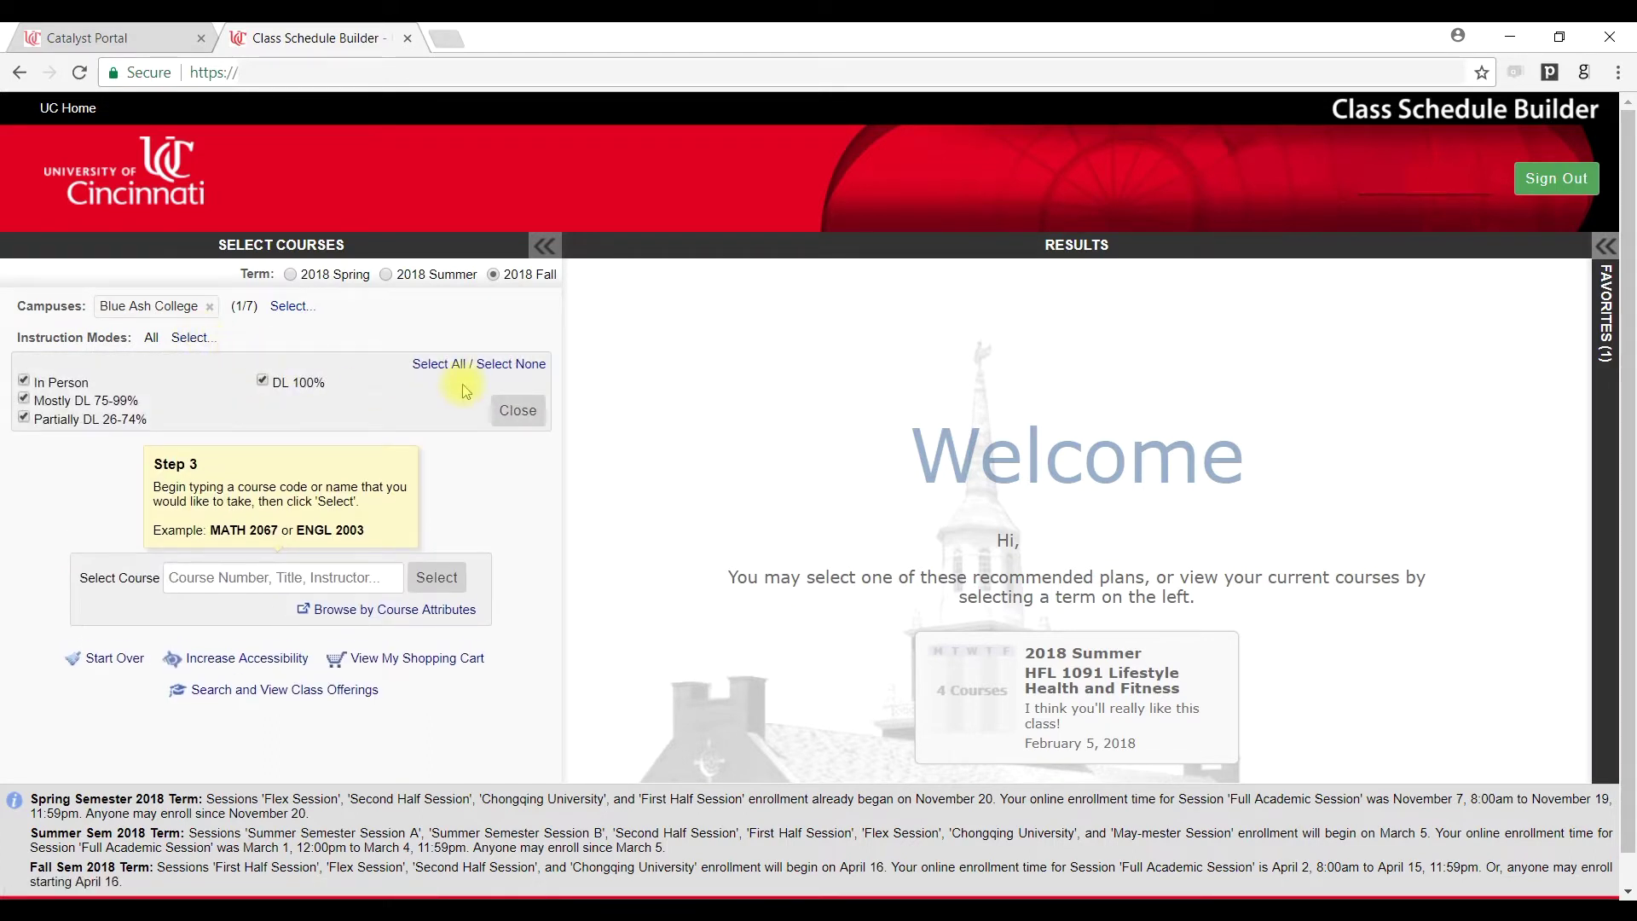
{"action": "left_click", "coordinate": [518, 411]}
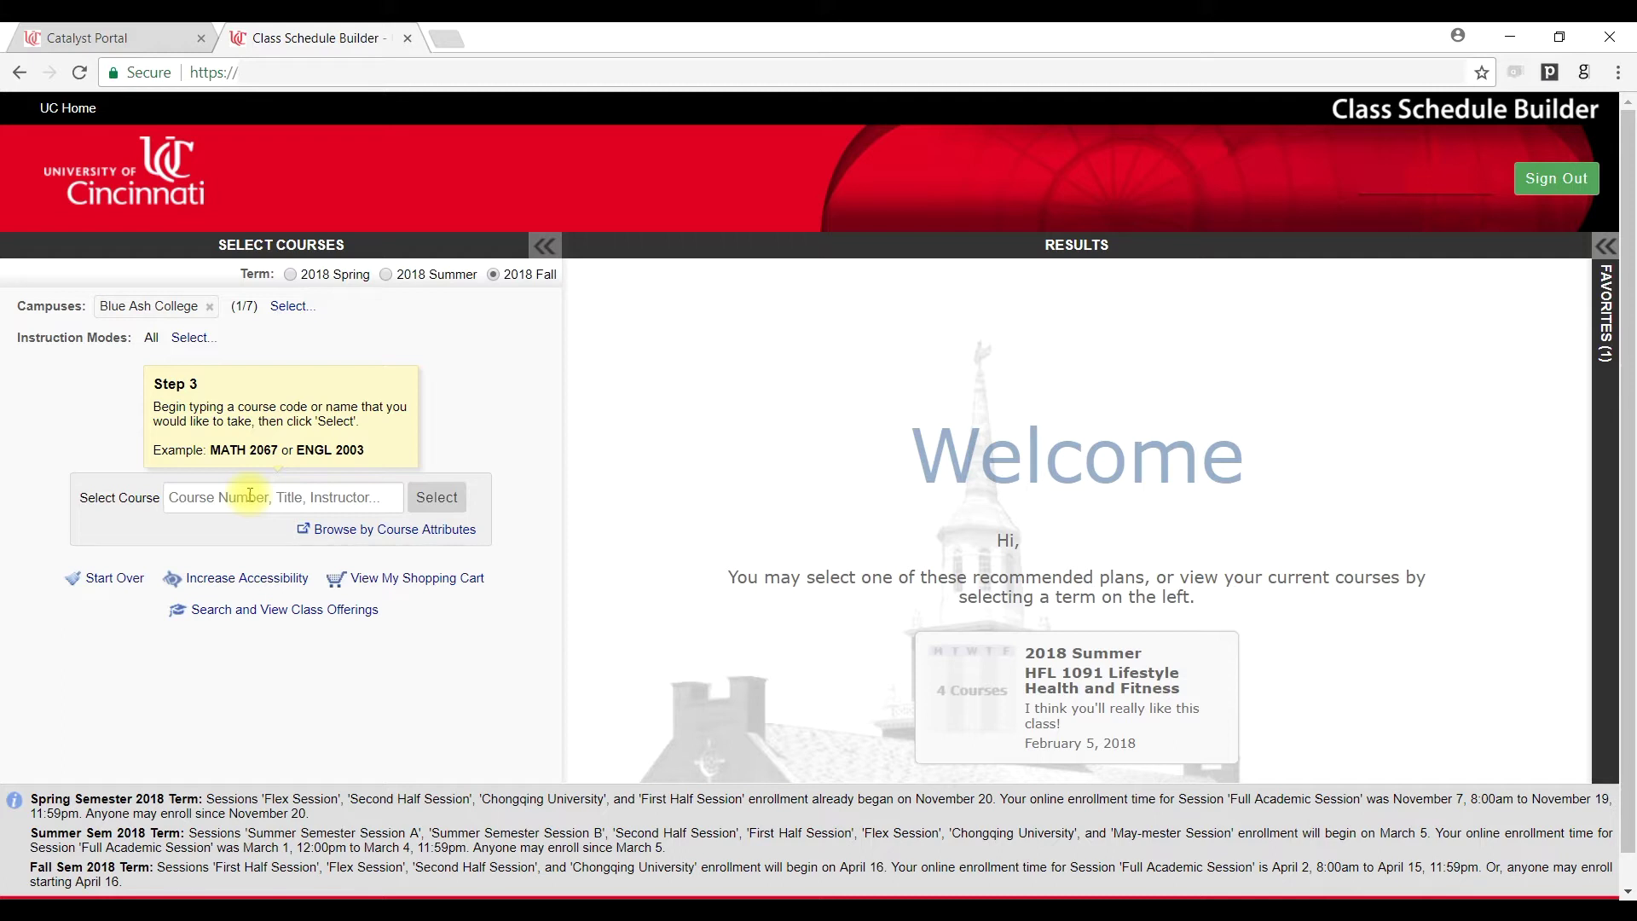
Find and add ENGL 1001 English Composition and MATH 1021 College Algebra to the selected courses.
{"action": "left_click", "coordinate": [249, 495]}
{"action": "type", "text": "en"}
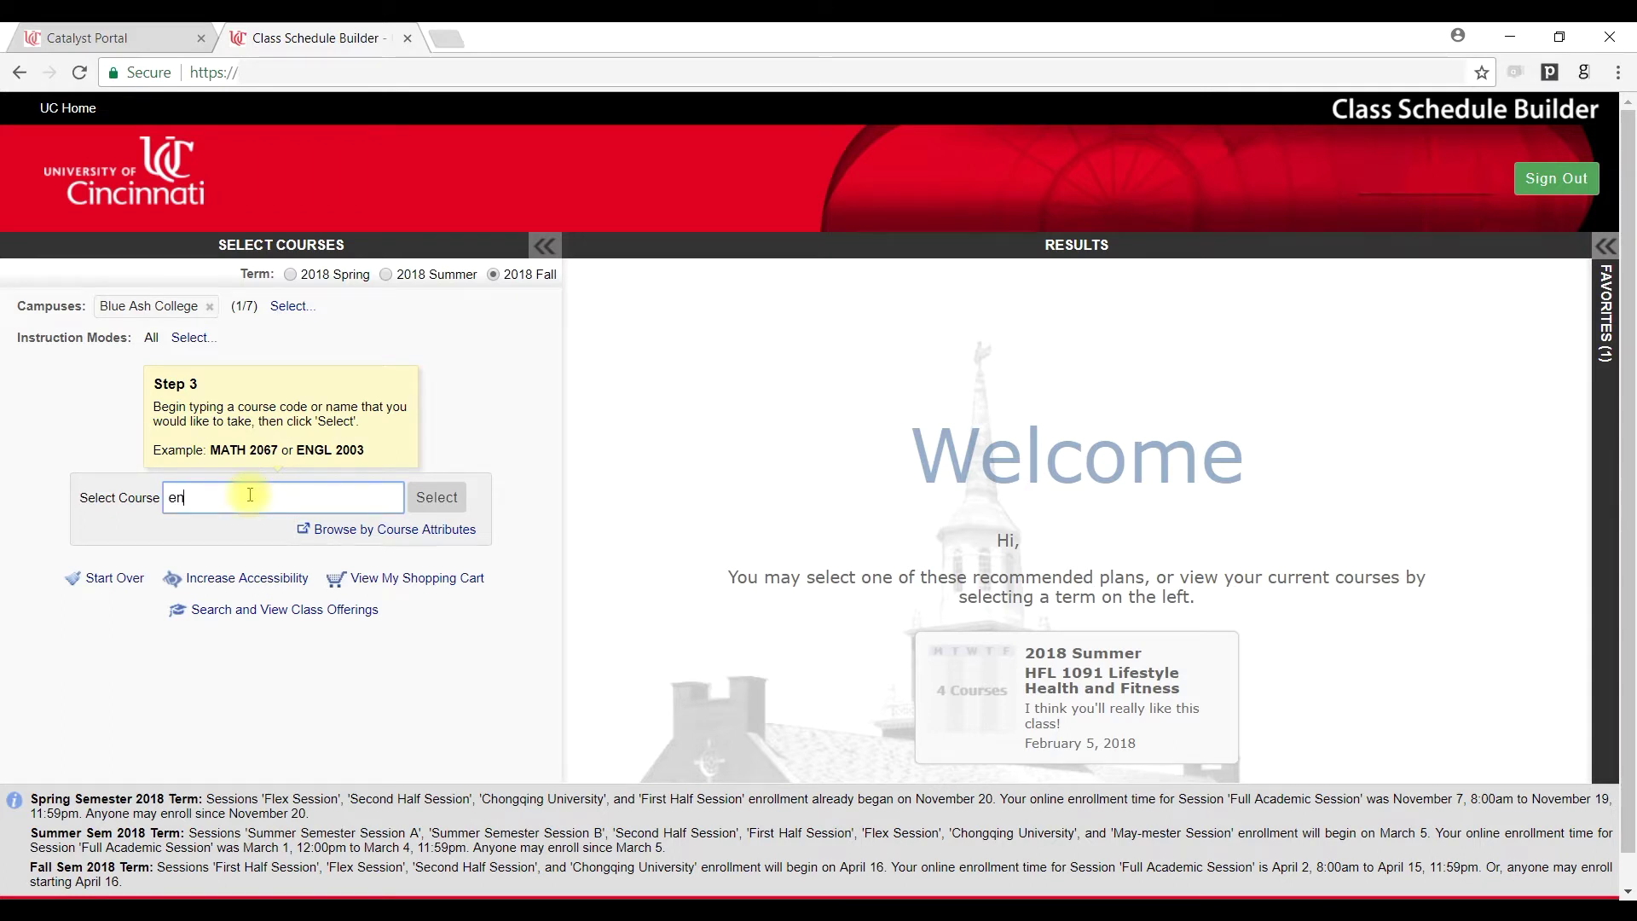
{"action": "type", "text": "glish"}
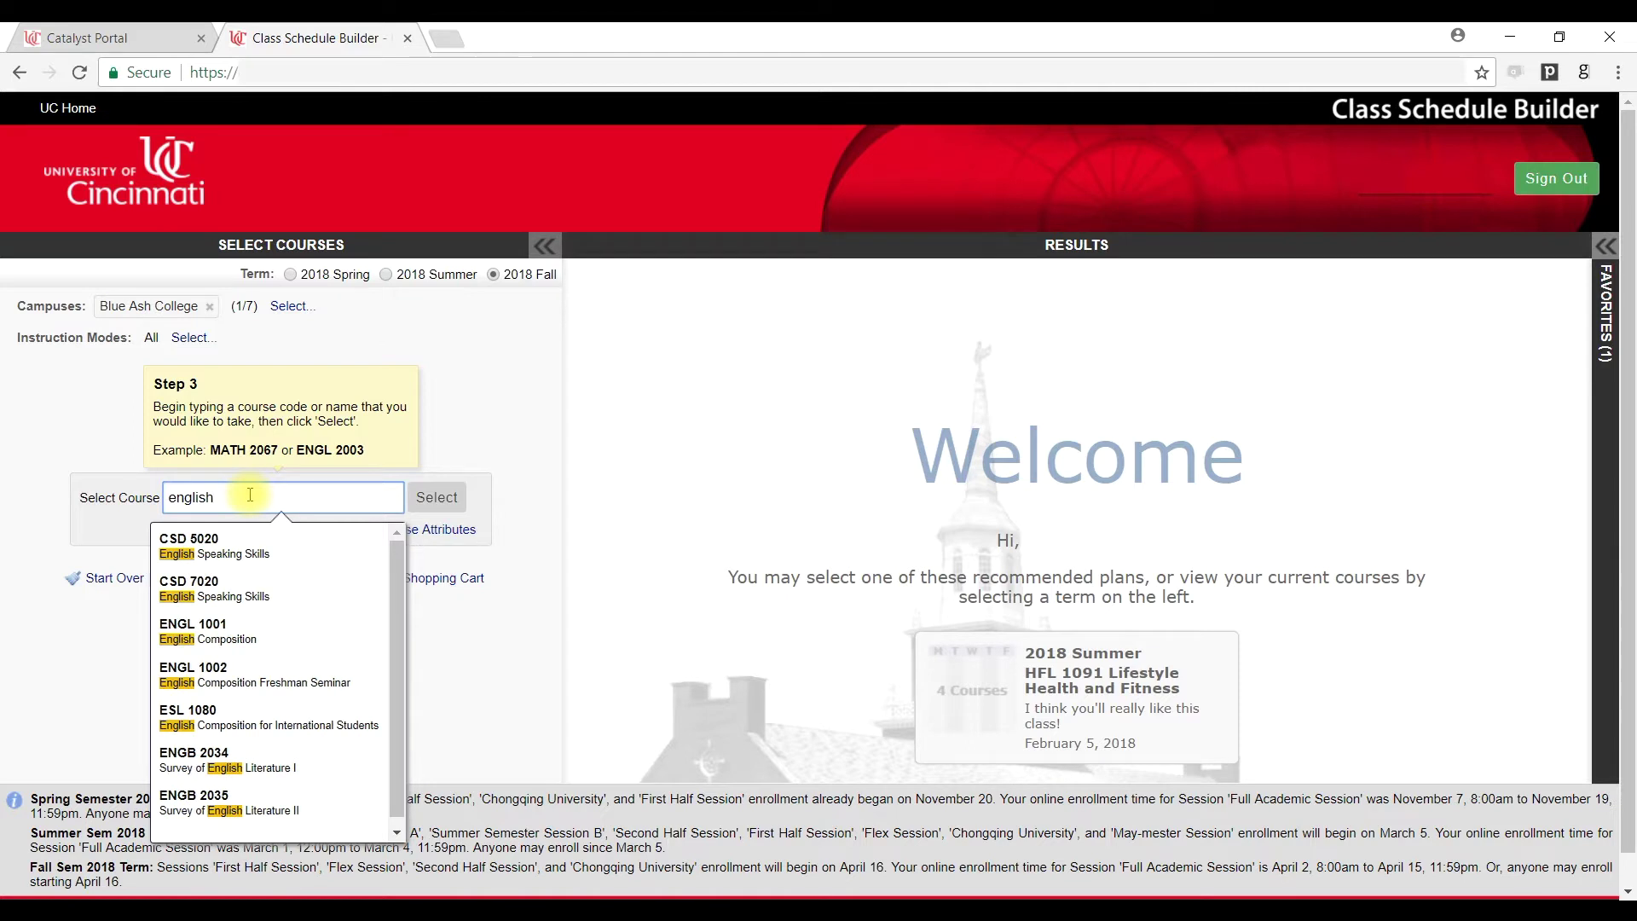
{"action": "key", "text": "Down"}
{"action": "key", "text": "Down"}
{"action": "key", "text": "Down"}
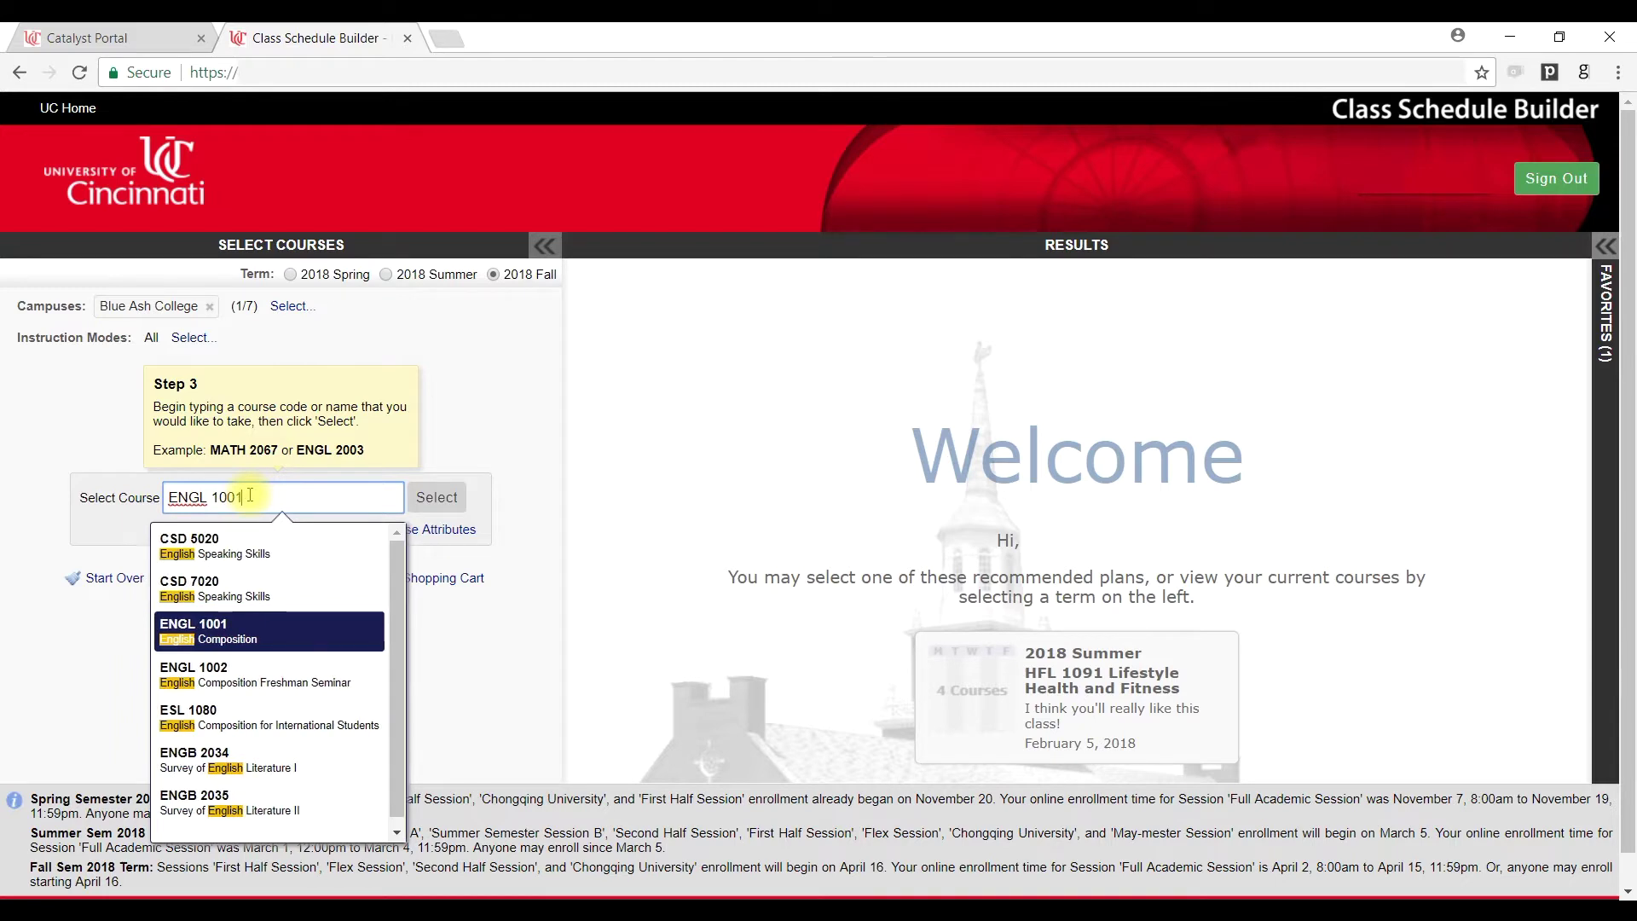
{"action": "key", "text": "Return"}
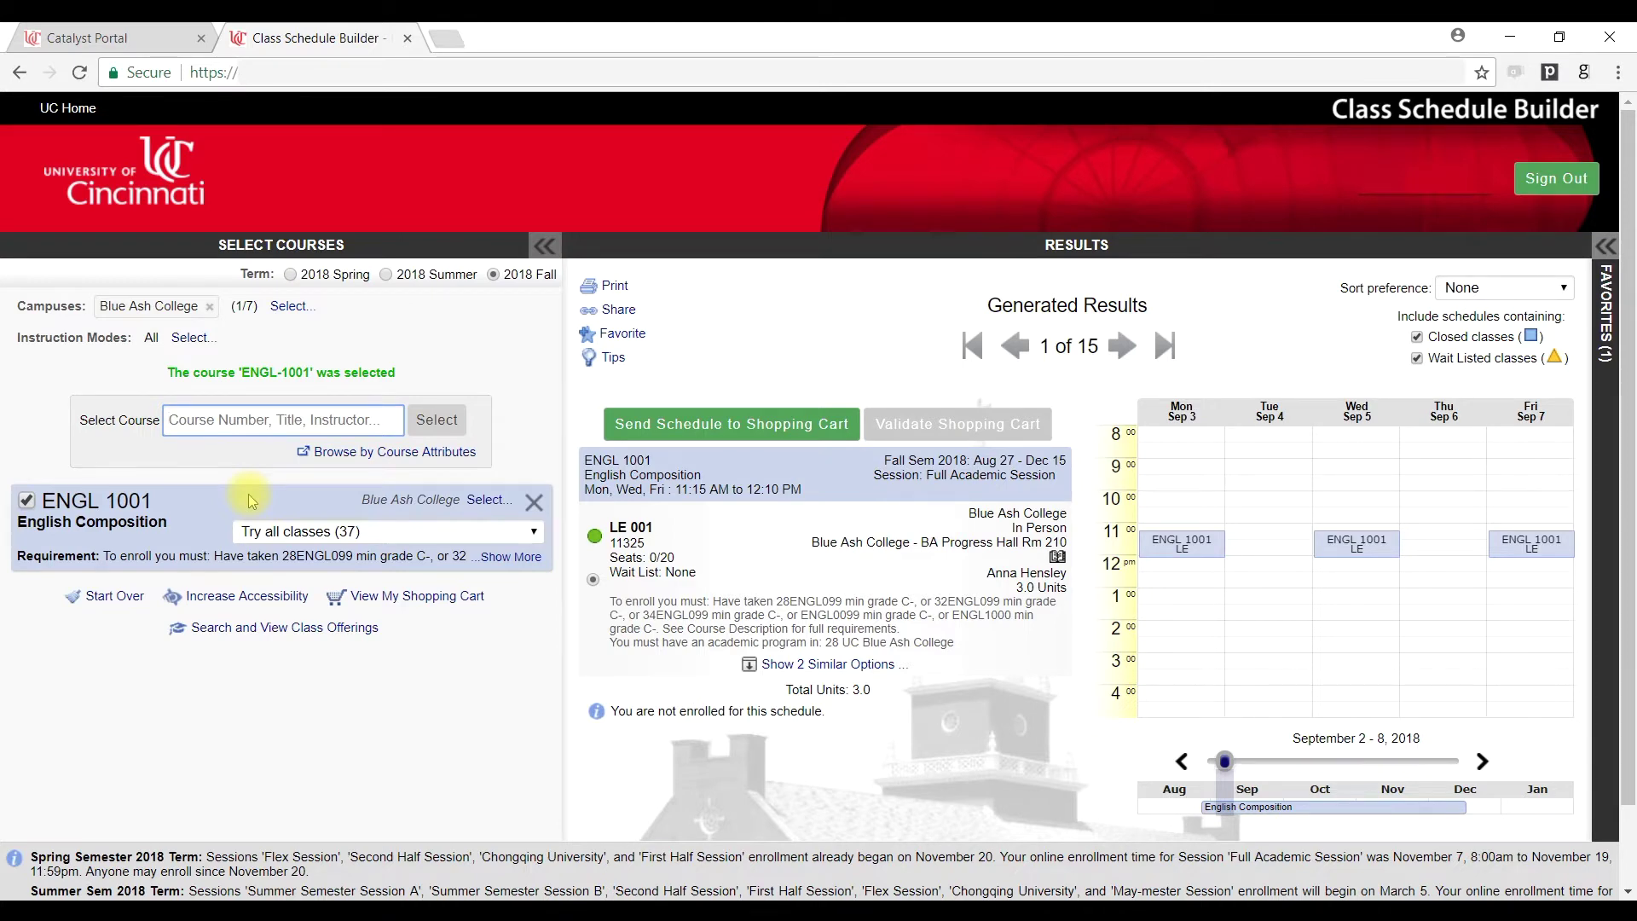
{"action": "type", "text": "math 1021"}
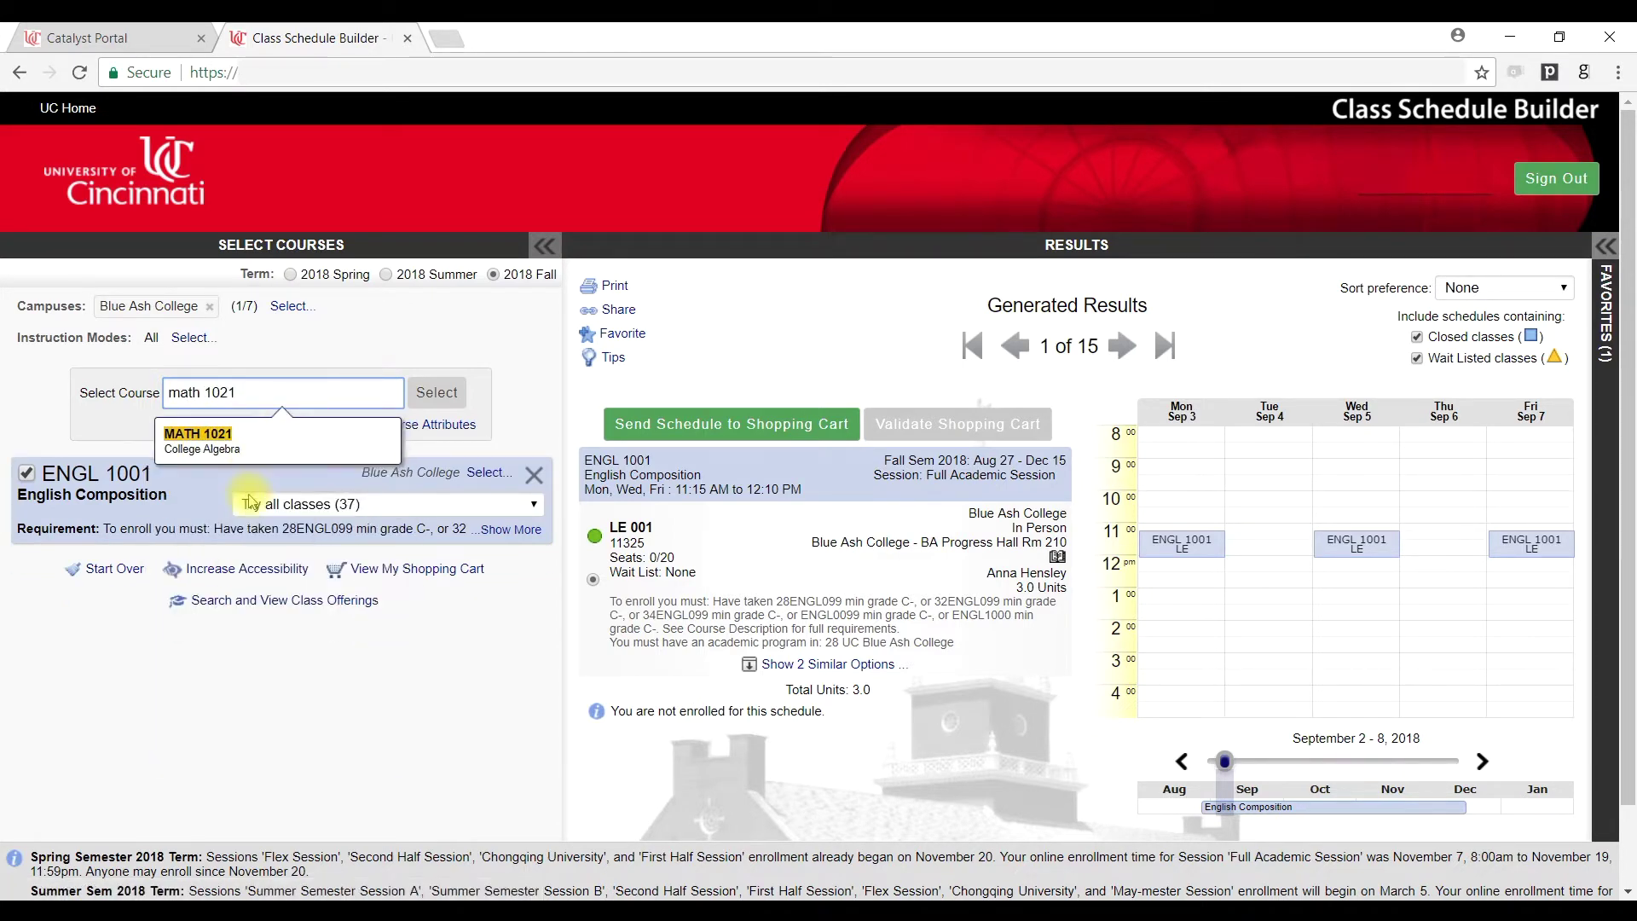
{"action": "left_click", "coordinate": [227, 435]}
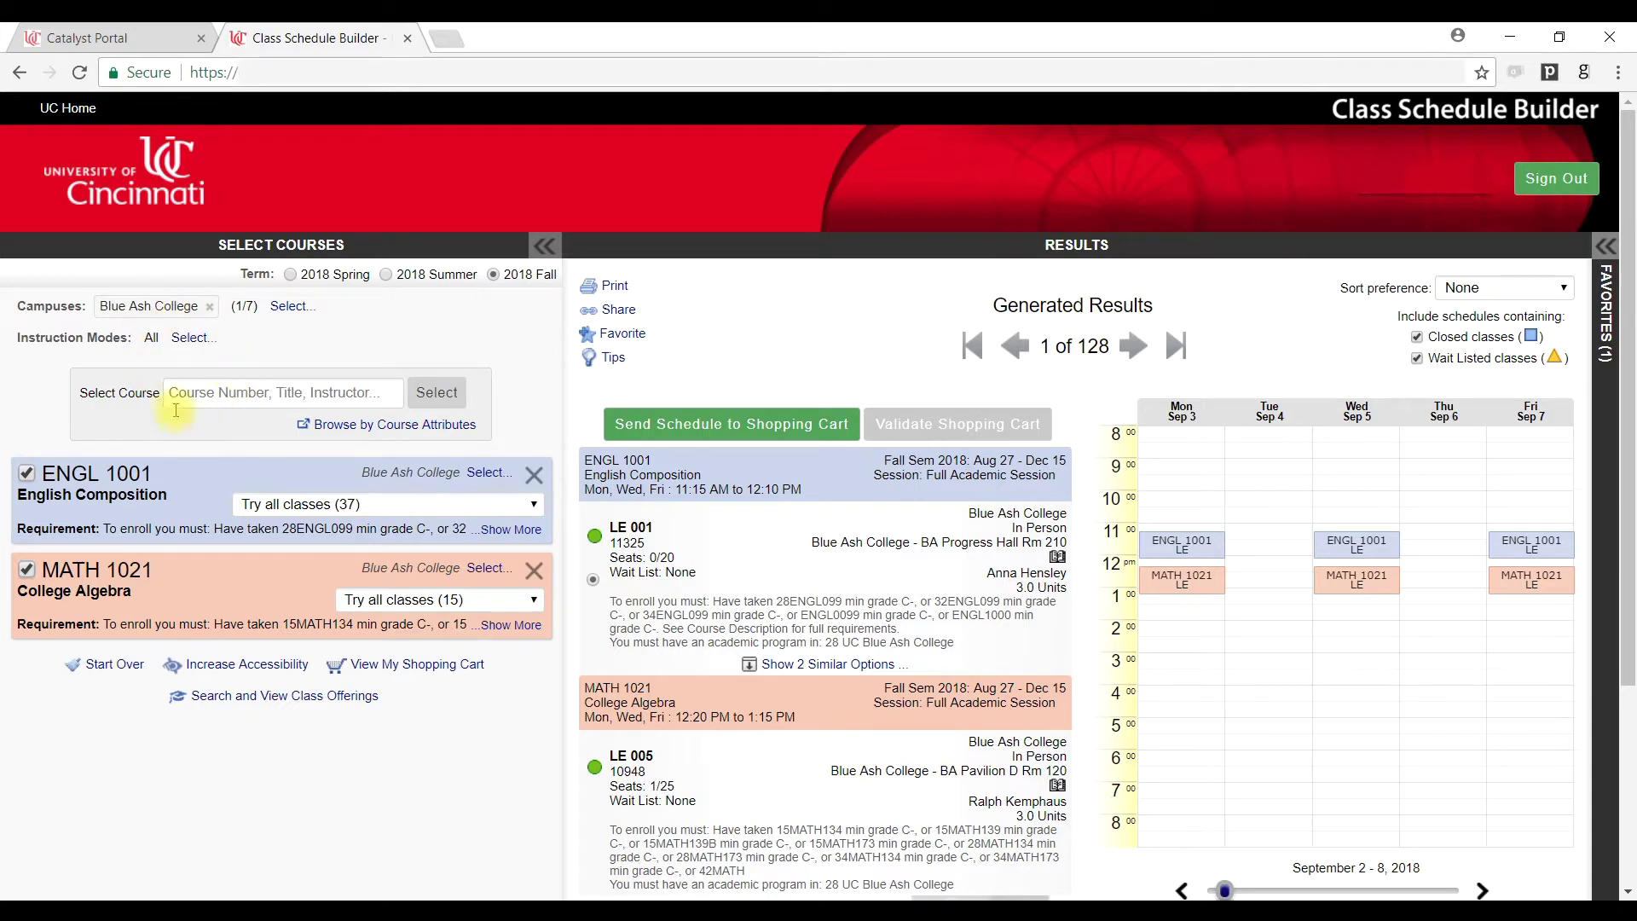
Look at the course attribute search form, close it, and examine the generated schedule's class details and weekly calendar.
{"action": "left_click", "coordinate": [390, 432]}
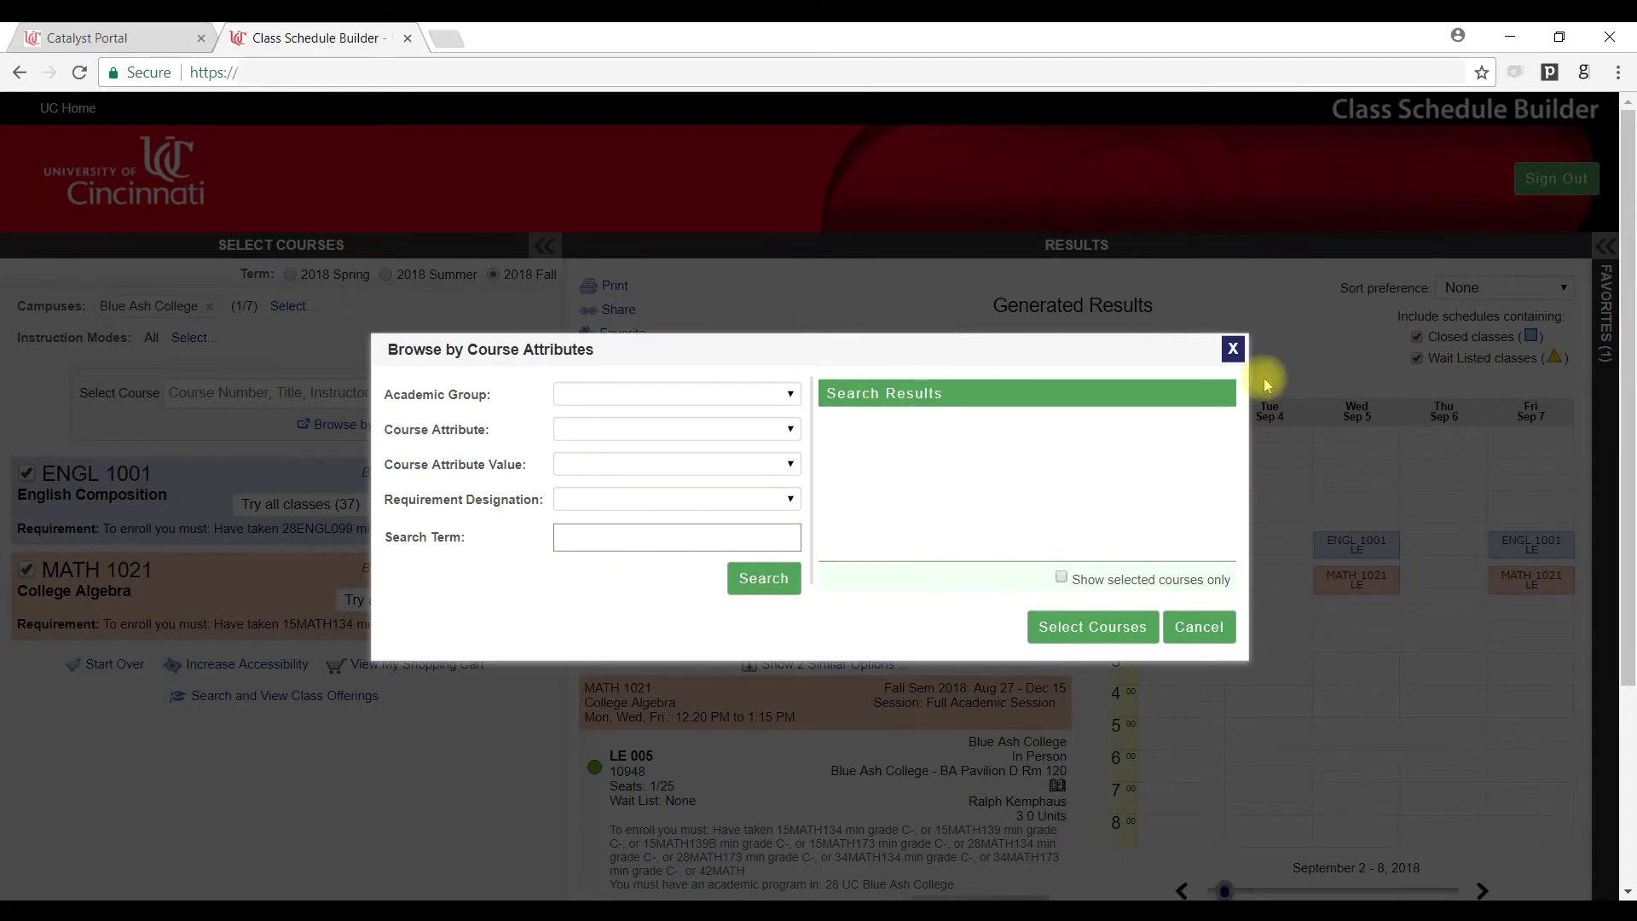
{"action": "left_click", "coordinate": [1230, 351]}
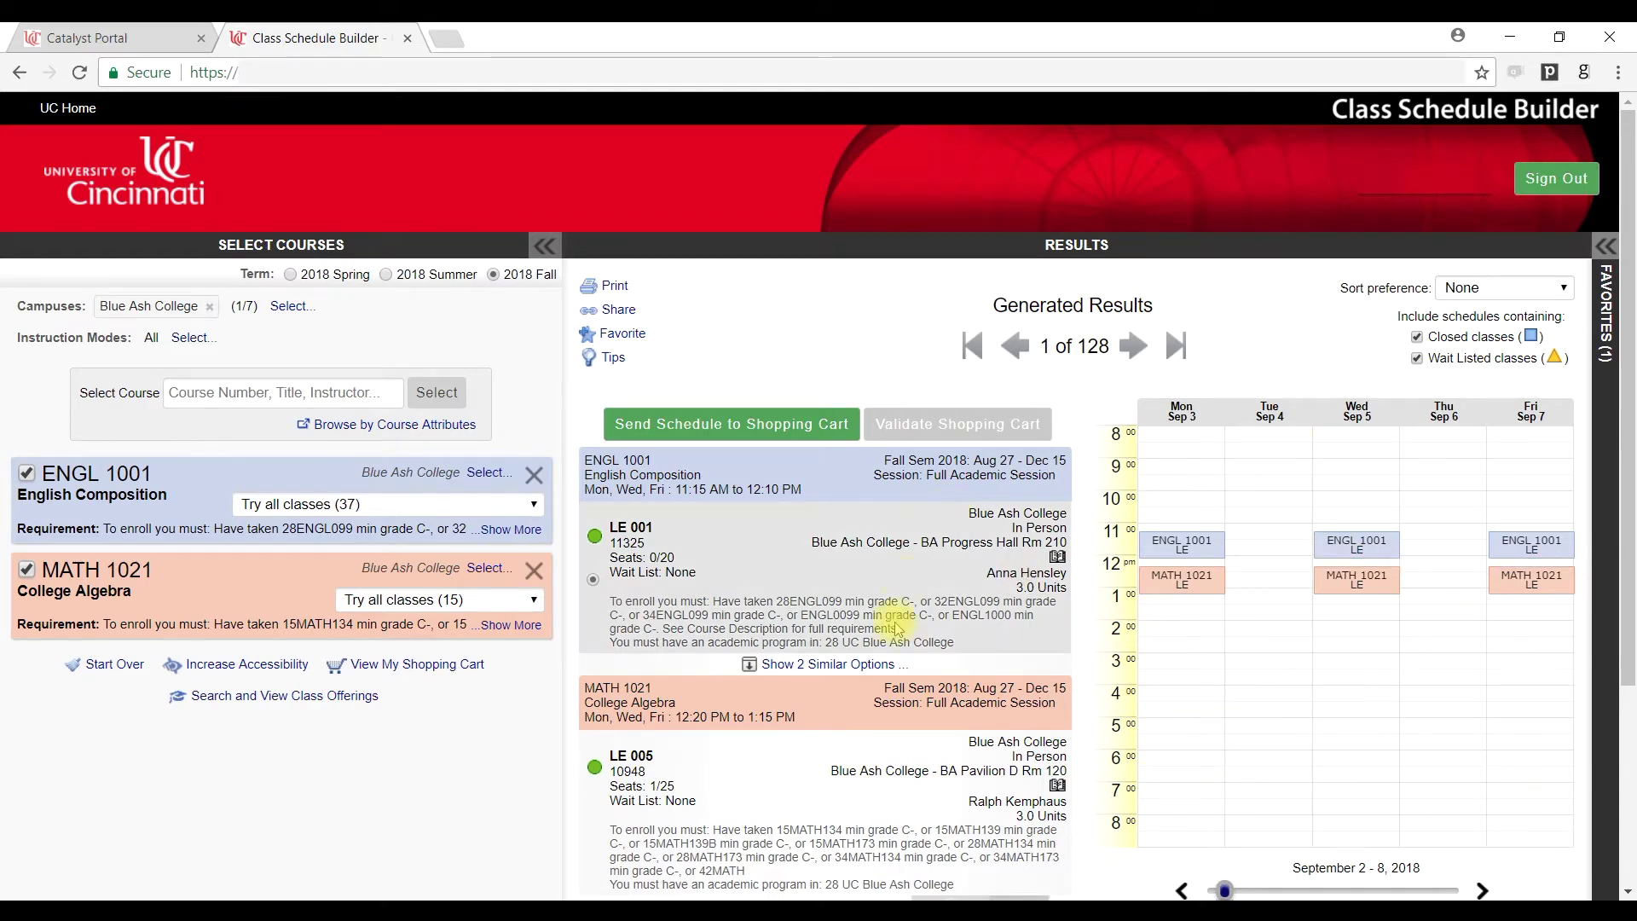
{"action": "scroll", "coordinate": [893, 627], "scroll_direction": "down", "scroll_amount": 3}
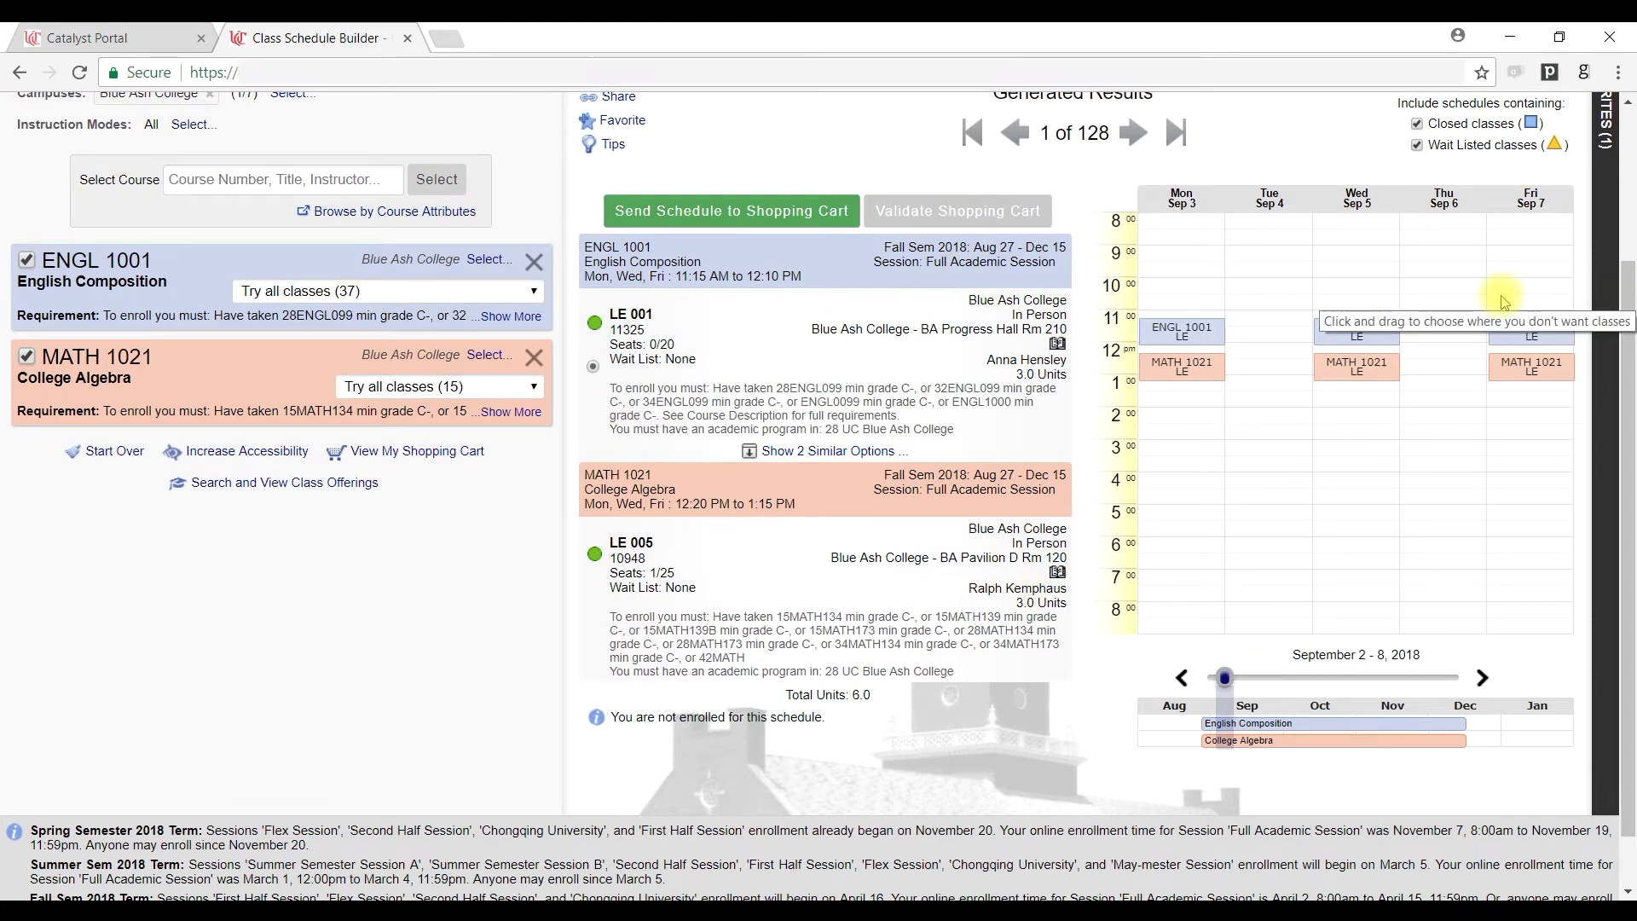
{"action": "scroll", "coordinate": [1501, 332], "scroll_direction": "up", "scroll_amount": 2}
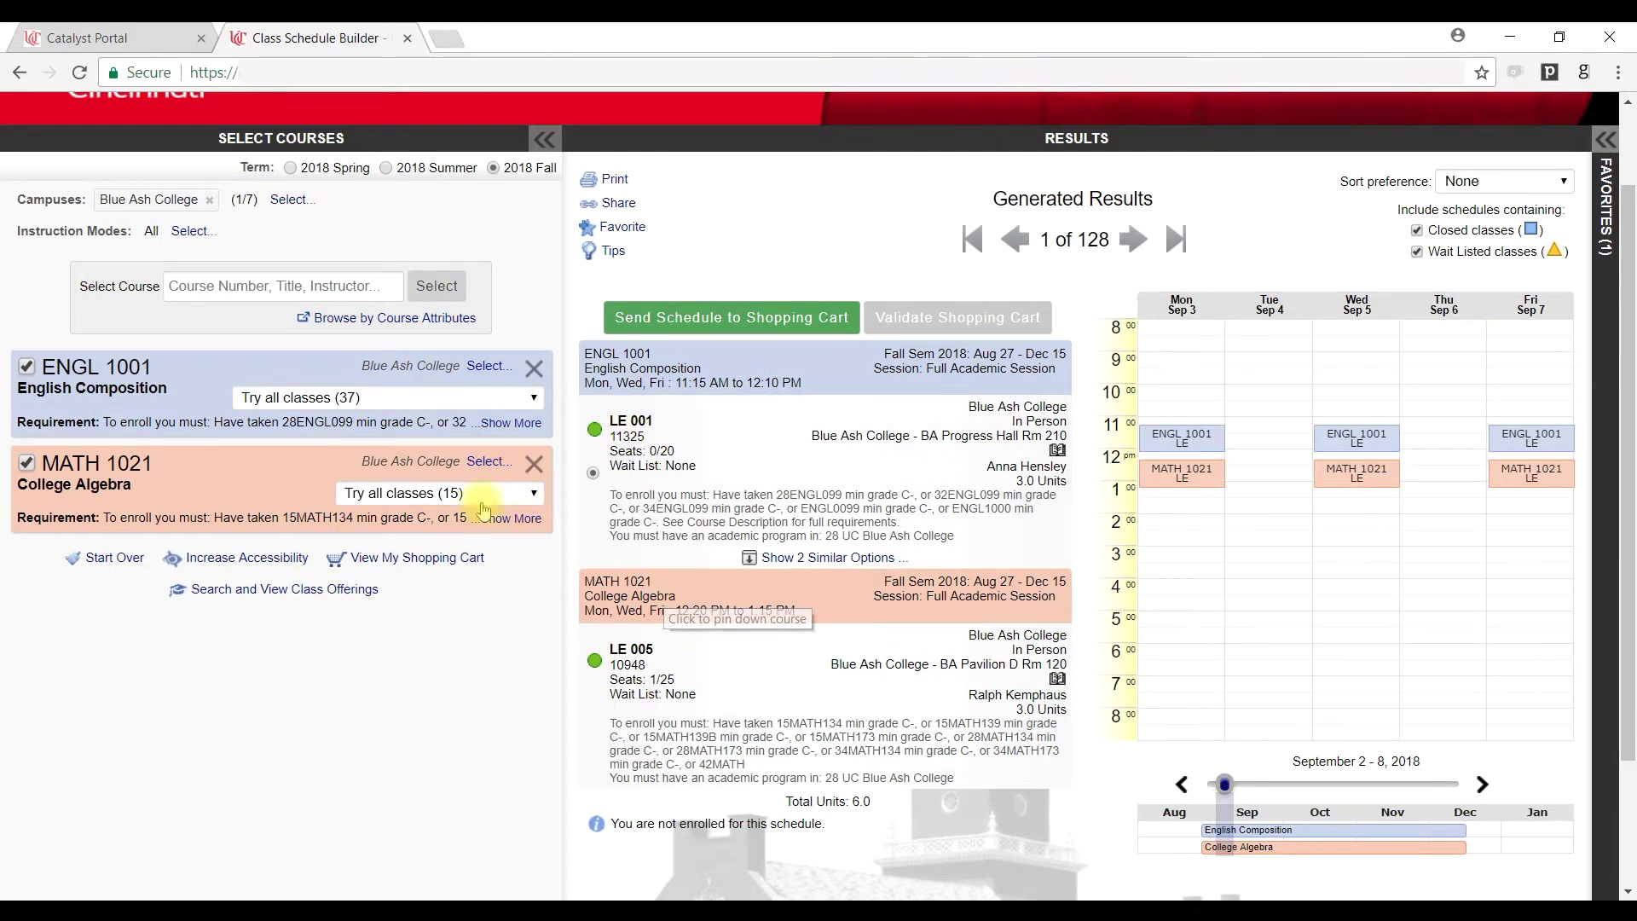
Search for "psyc" and add PSYC 1001 Introduction to Psychology to the selected courses.
{"action": "left_click", "coordinate": [352, 289]}
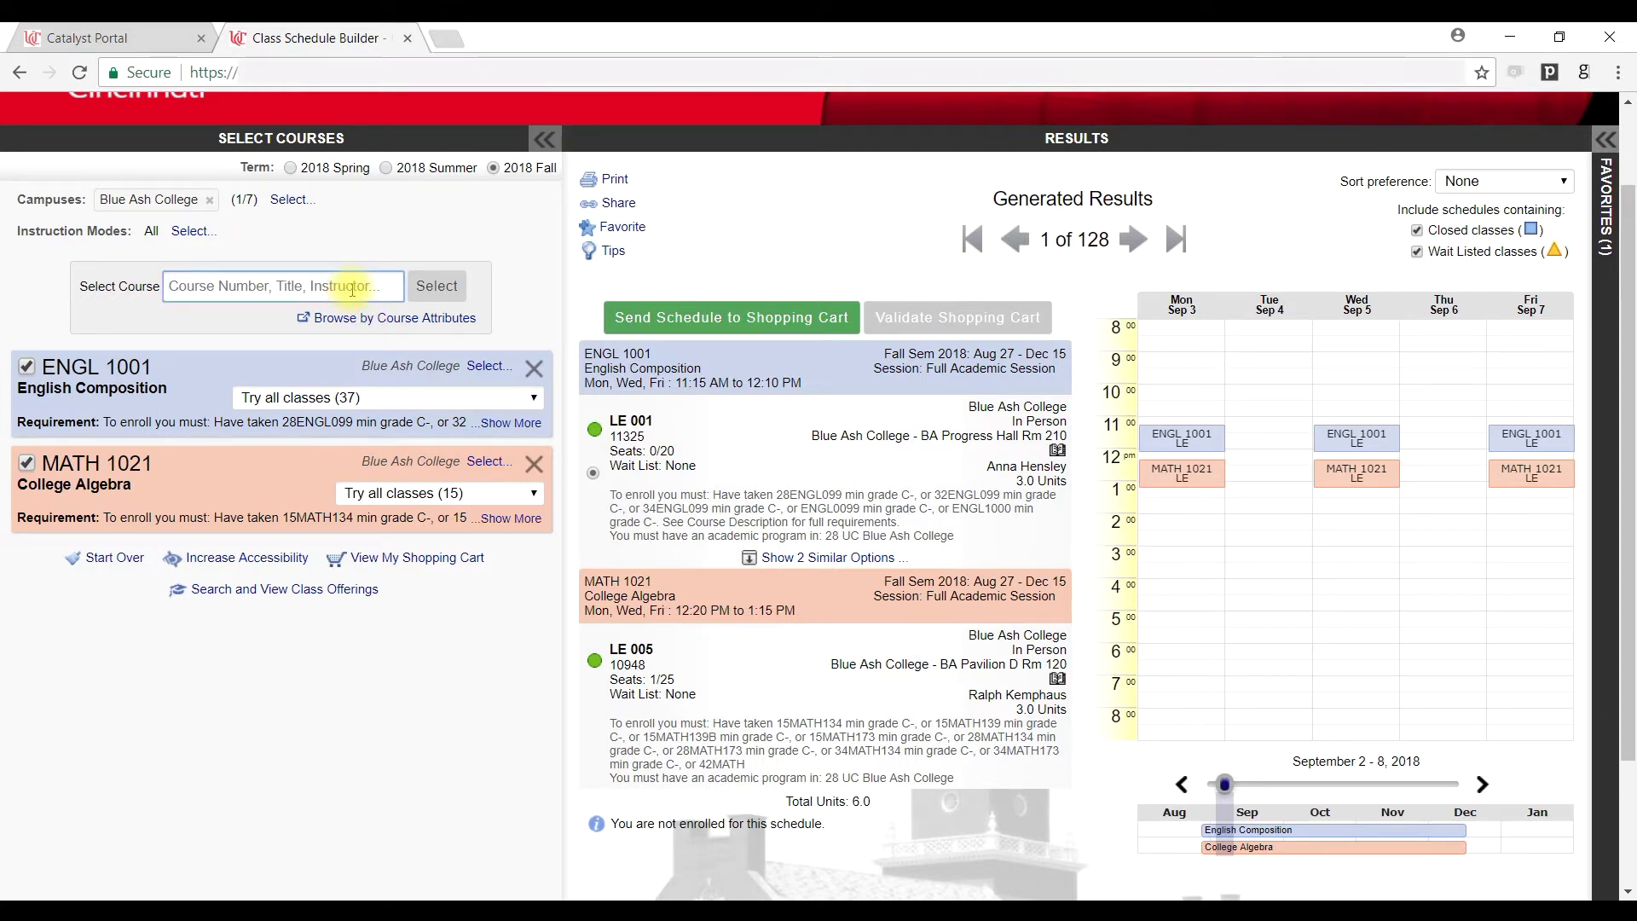
{"action": "type", "text": "psych"}
{"action": "key", "text": "BackSpace"}
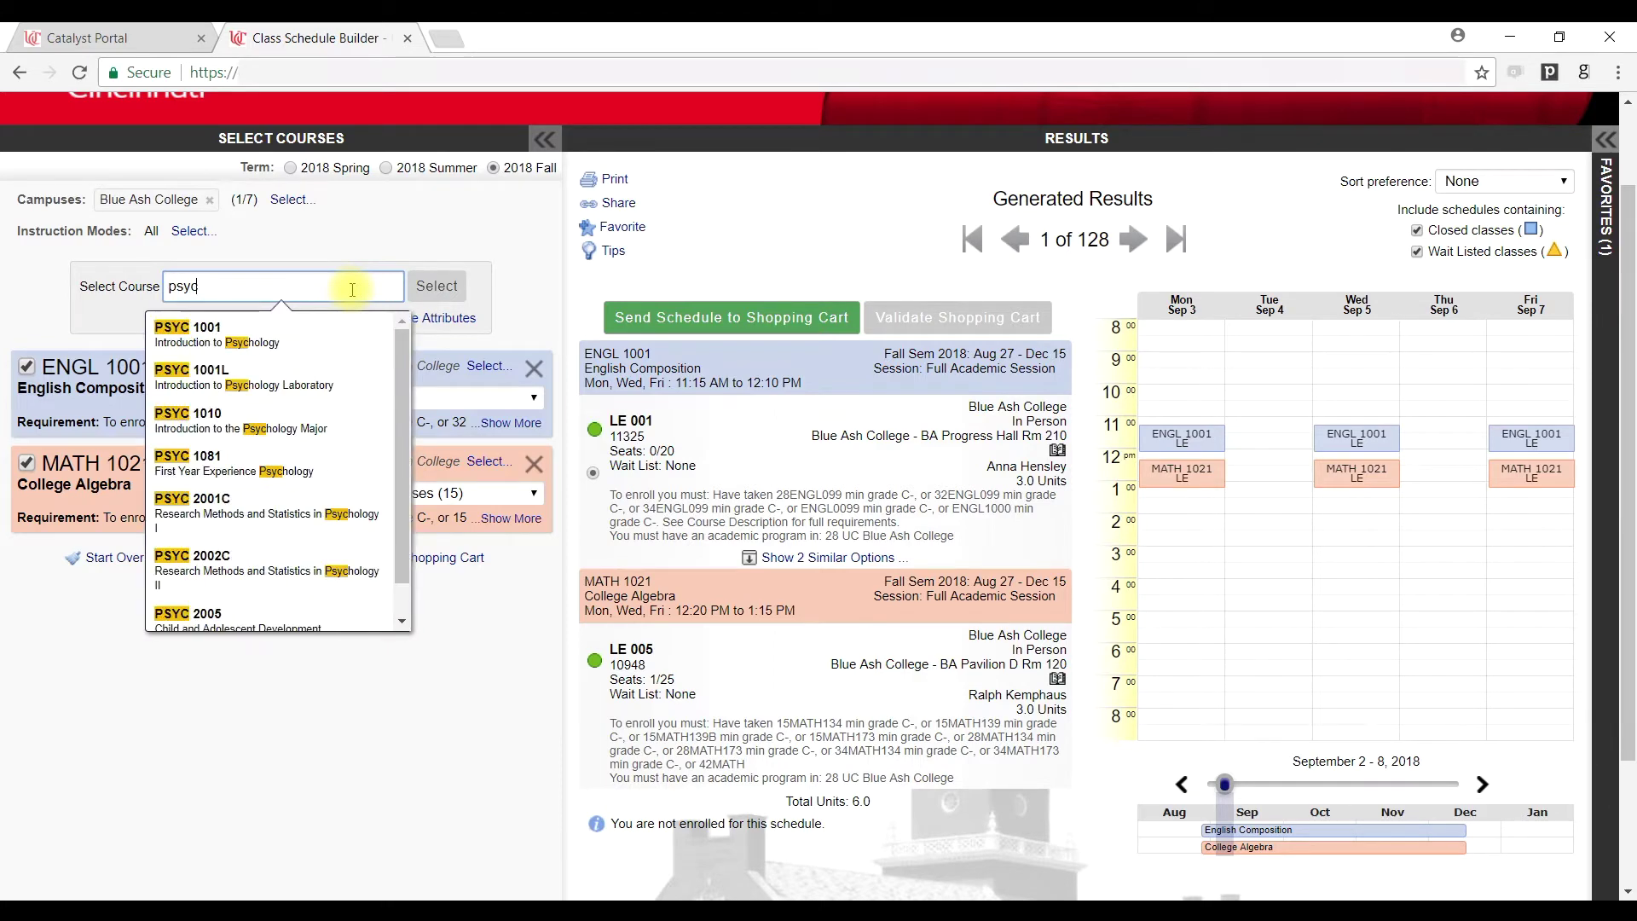
{"action": "left_click", "coordinate": [291, 354]}
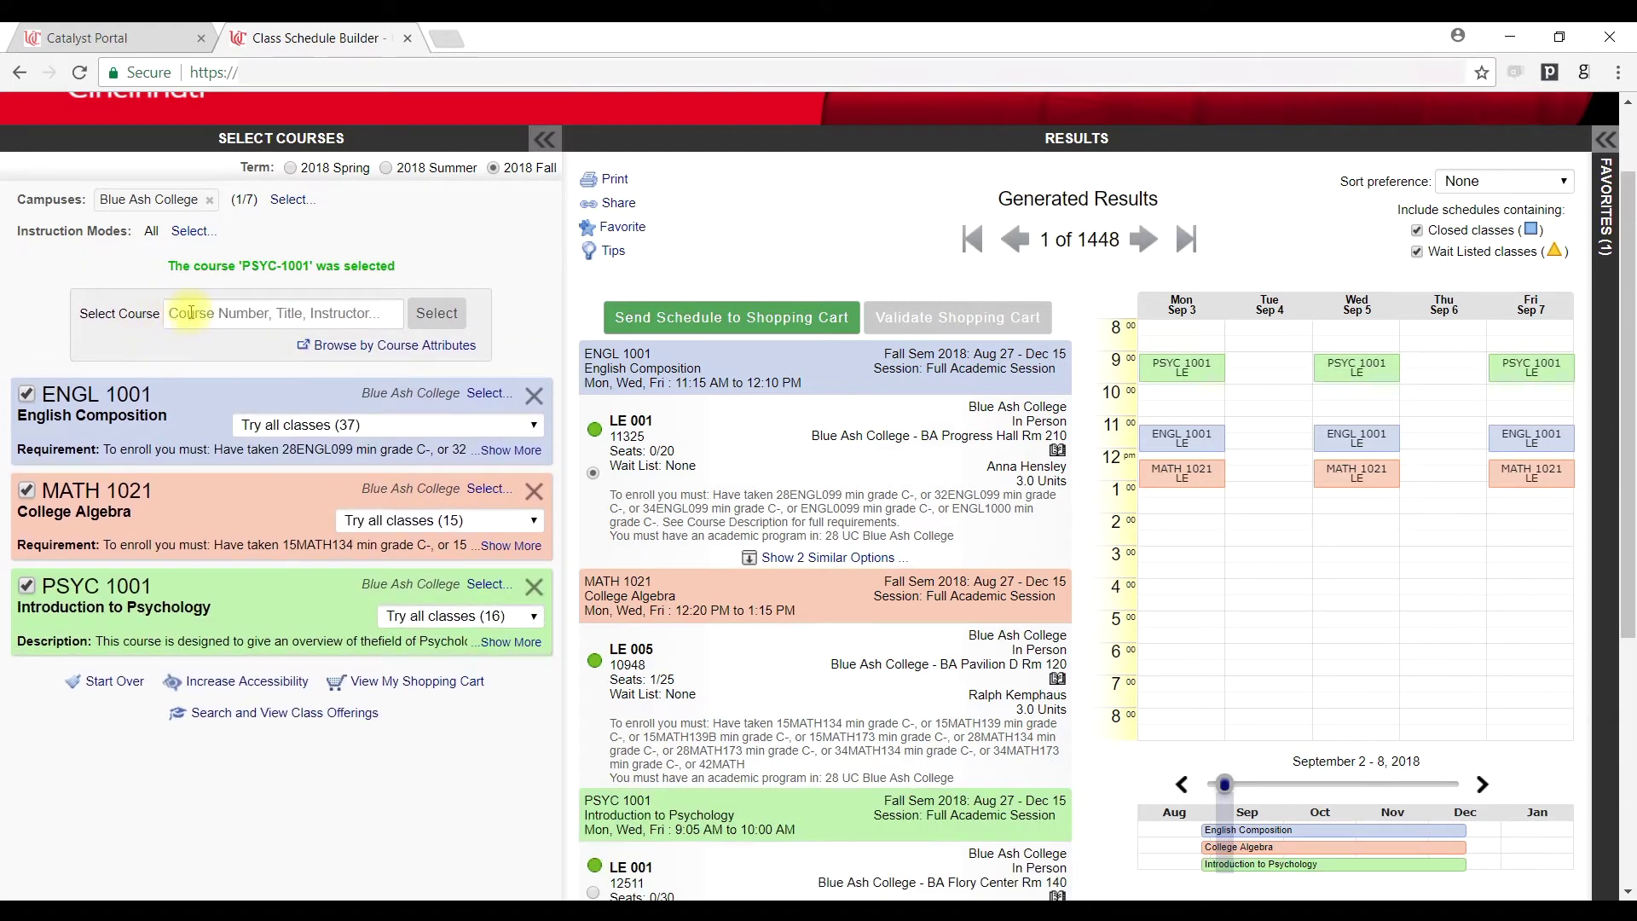
Add CHEM 1020C, the combined lecture and lab of Introduction to Chemistry and Biochemistry, to the selected courses.
{"action": "left_click", "coordinate": [202, 313]}
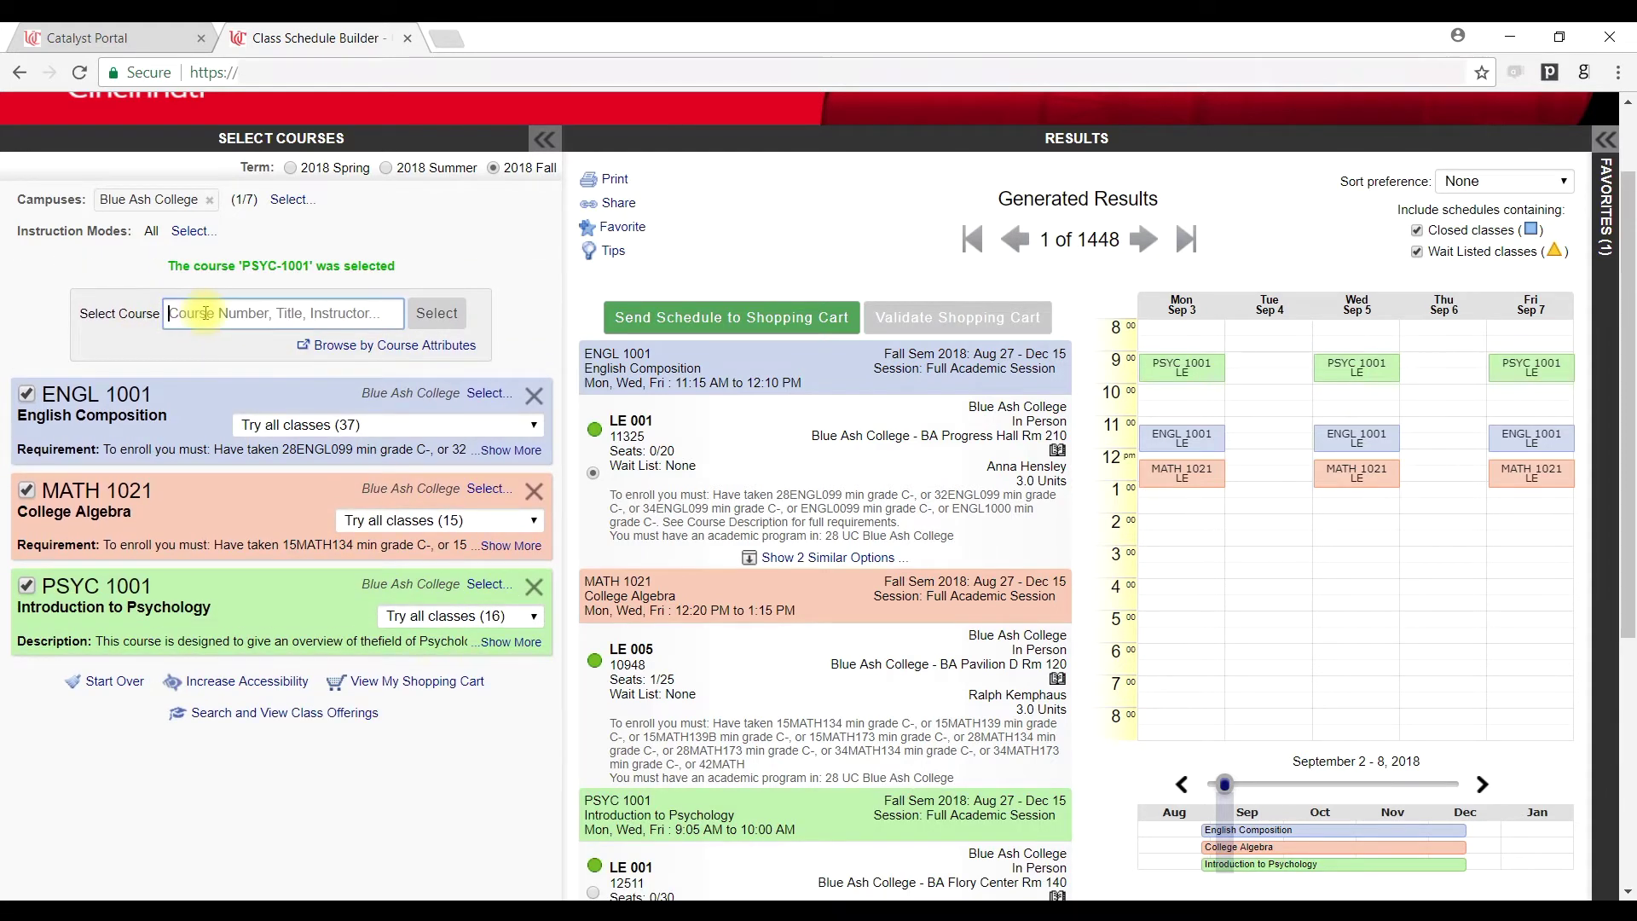
{"action": "type", "text": "che"}
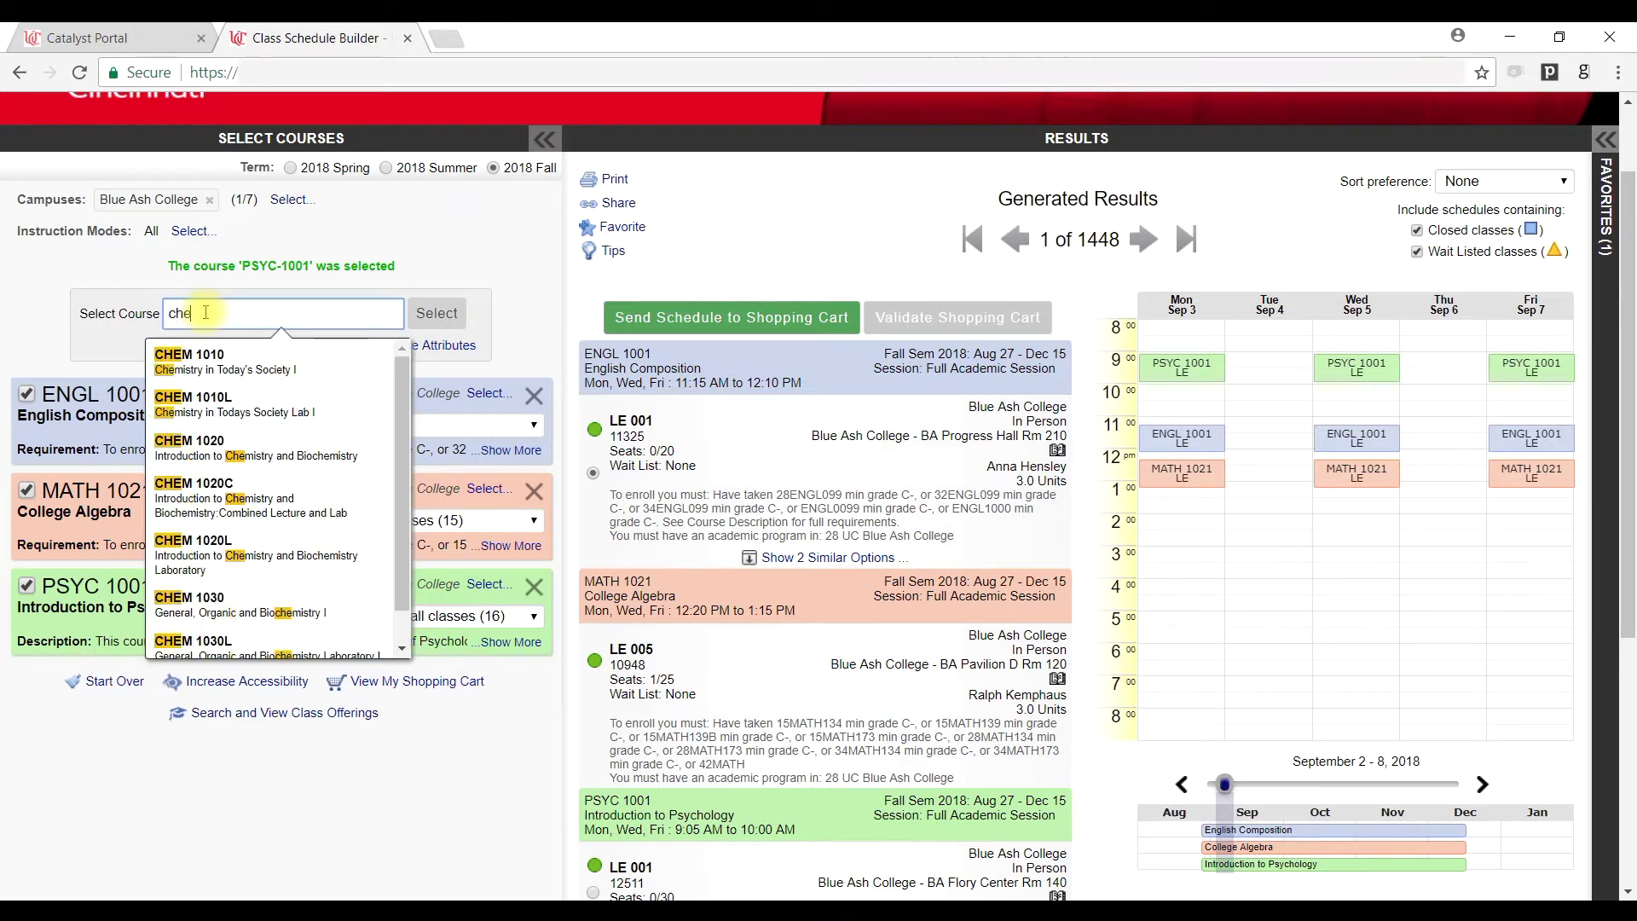
{"action": "type", "text": "m 1020C"}
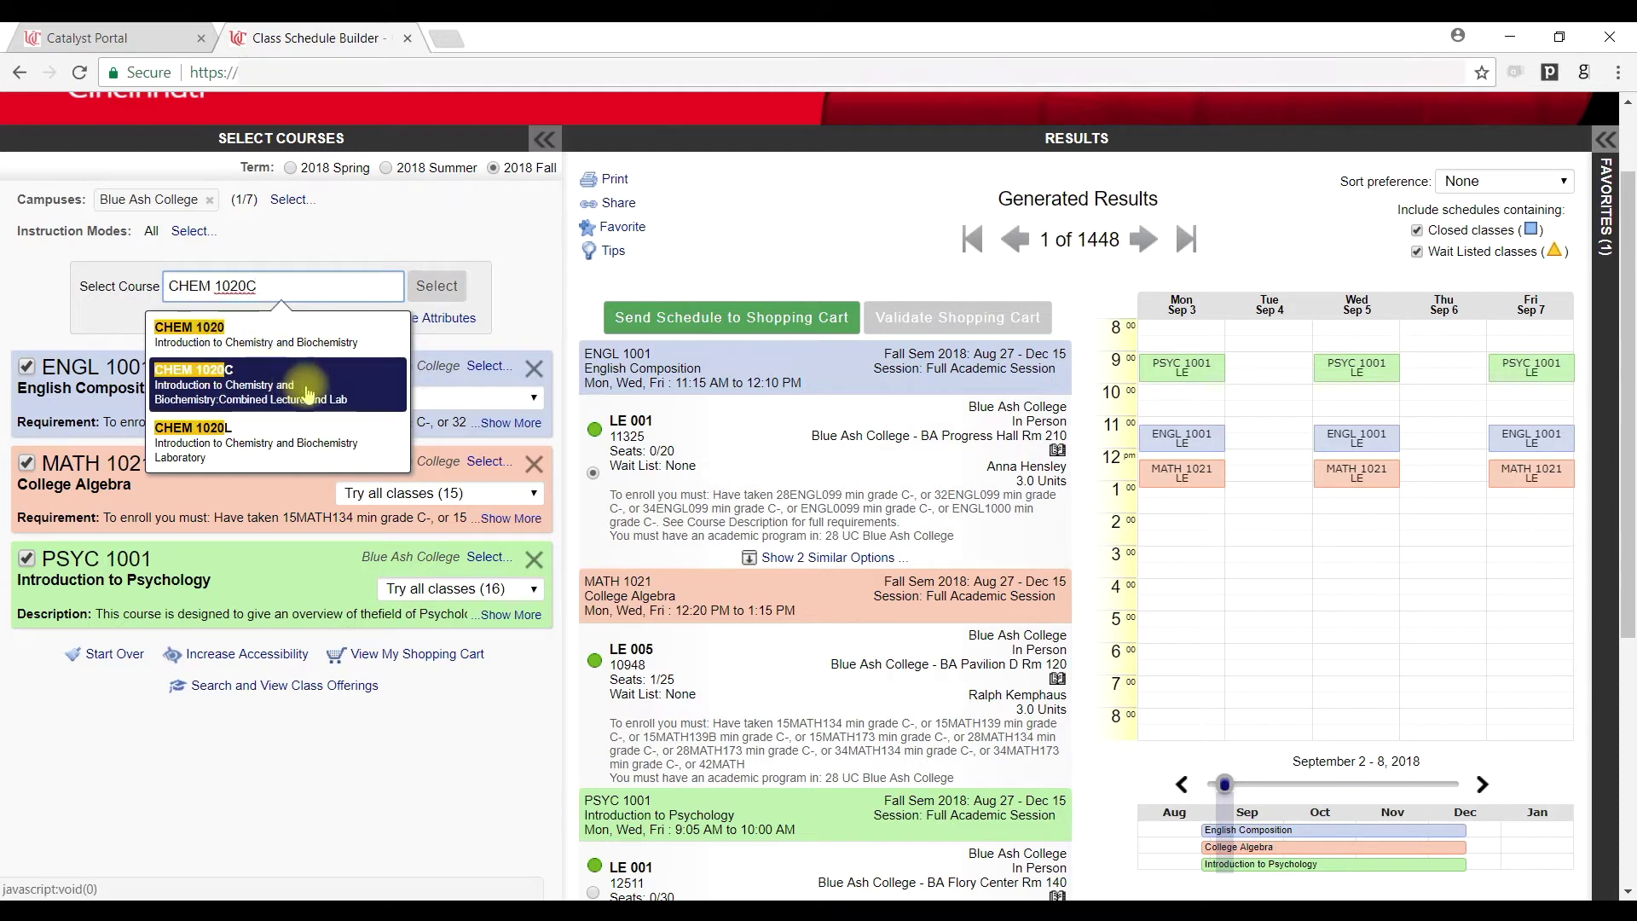
{"action": "left_click", "coordinate": [309, 391]}
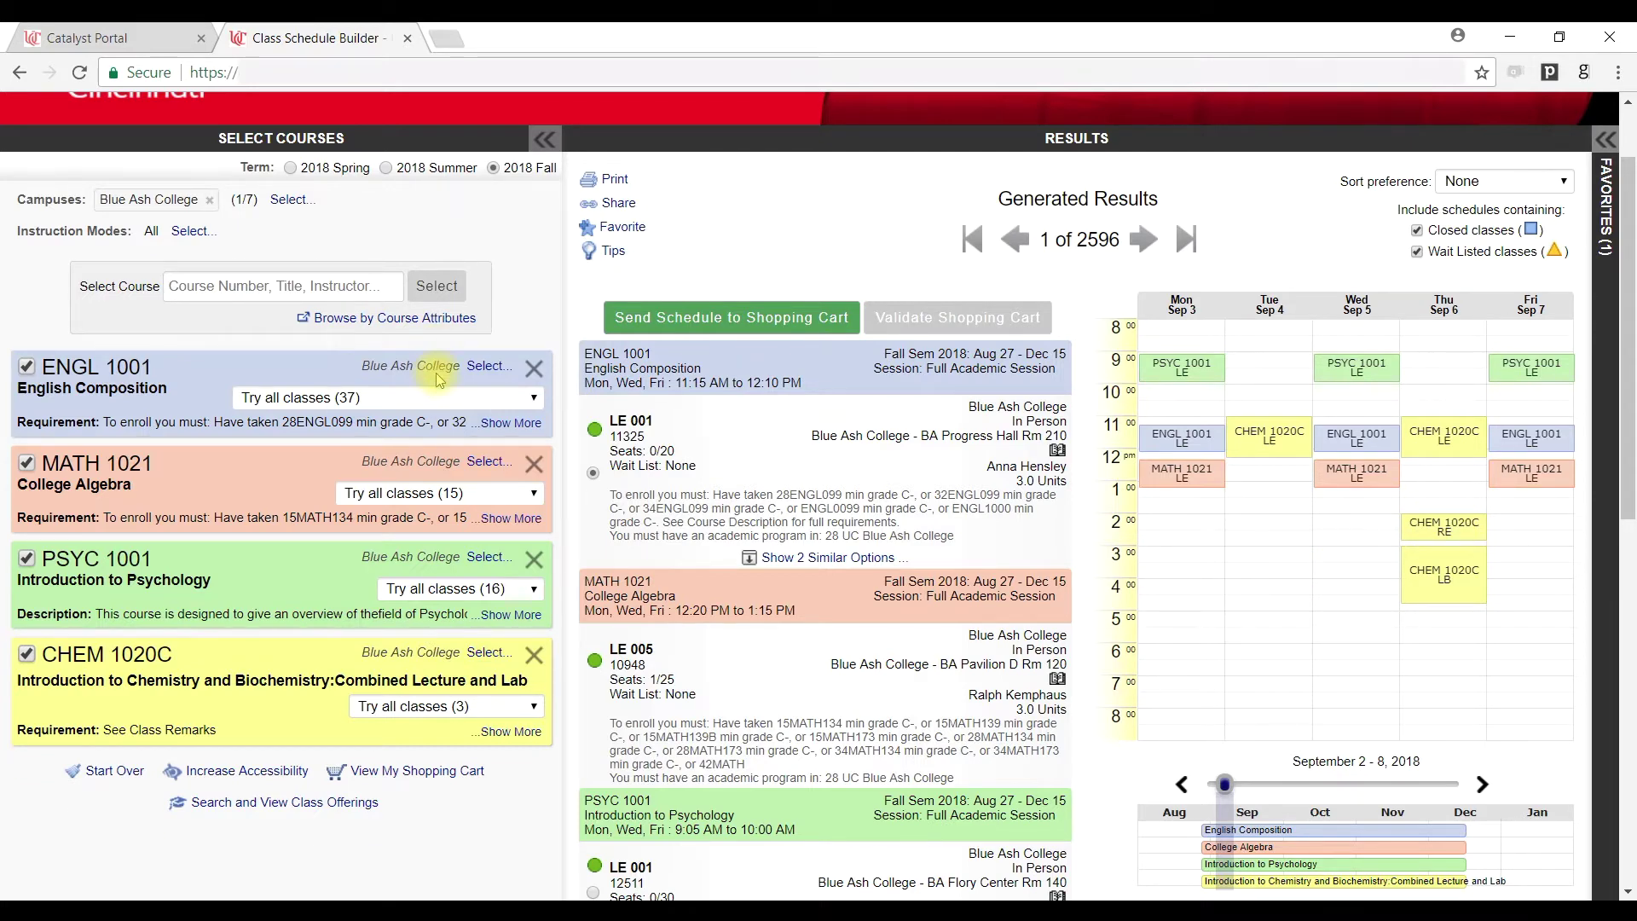
Temporarily exclude MATH 1021 from the schedule search and include it again.
{"action": "left_click", "coordinate": [27, 462]}
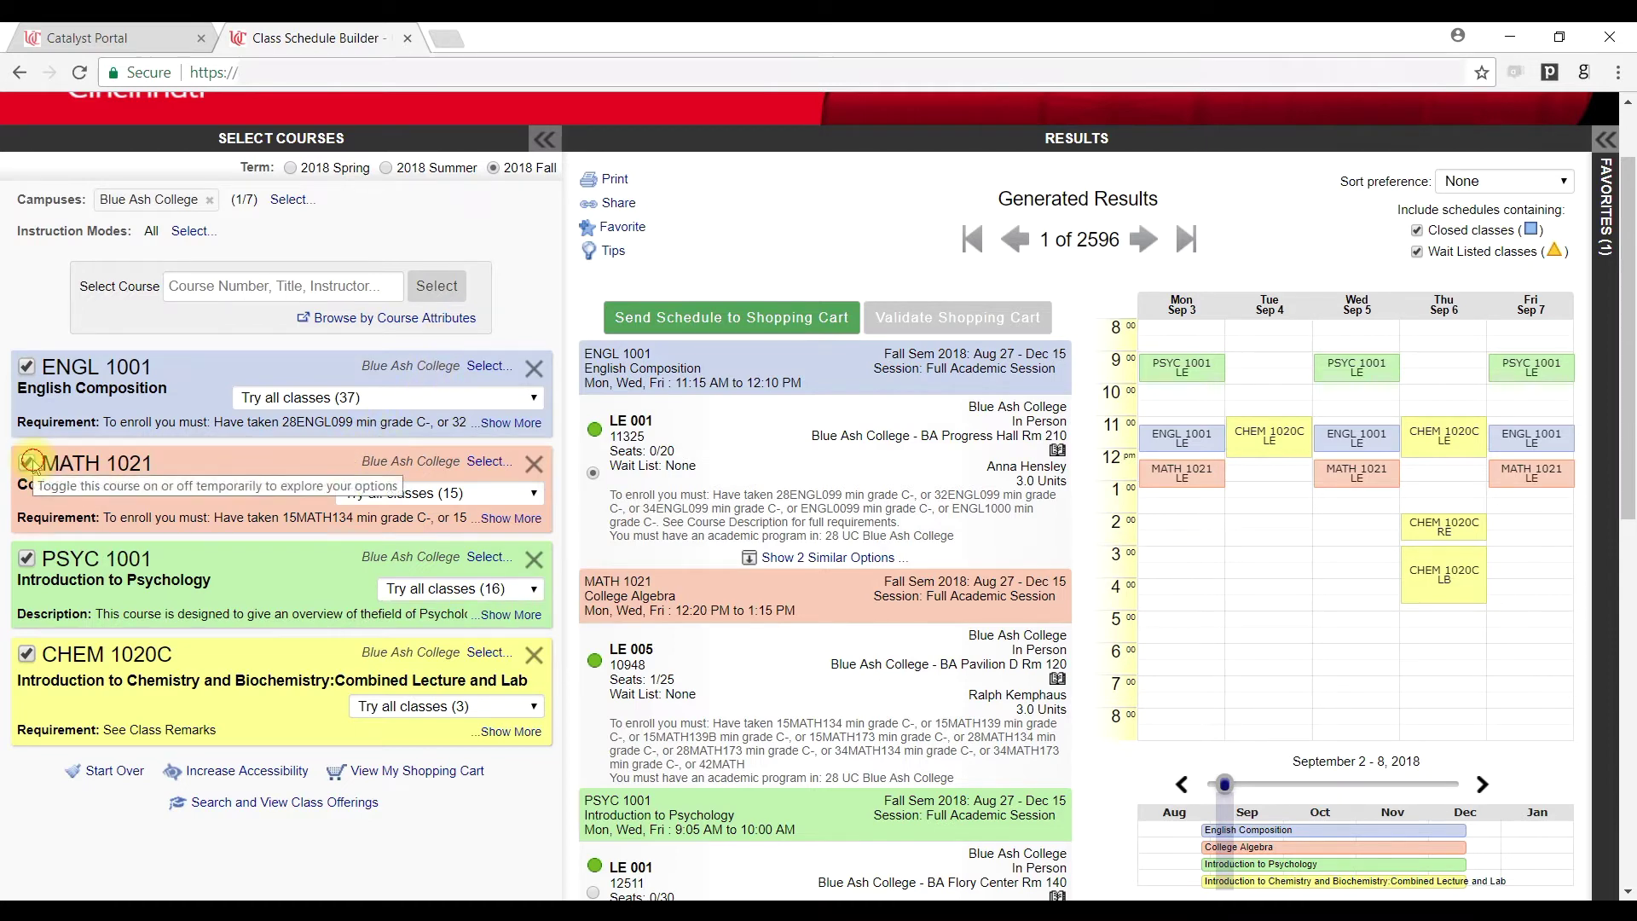
{"action": "left_click", "coordinate": [26, 462]}
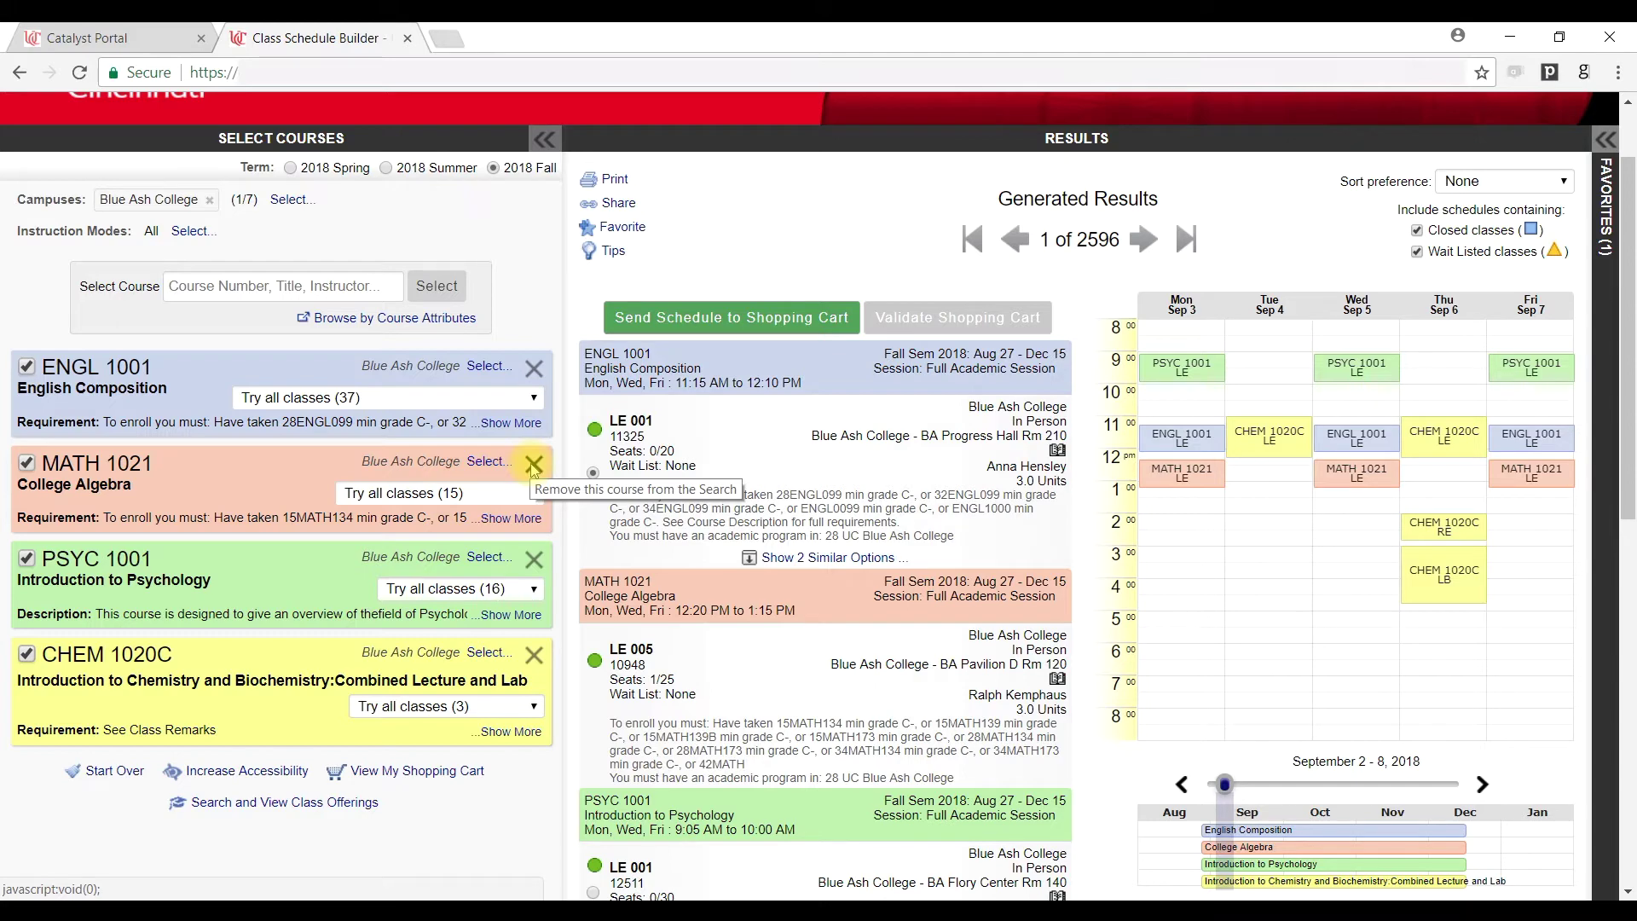
Read through the schedule builder tips up to tip 3 and close them.
{"action": "left_click", "coordinate": [614, 253]}
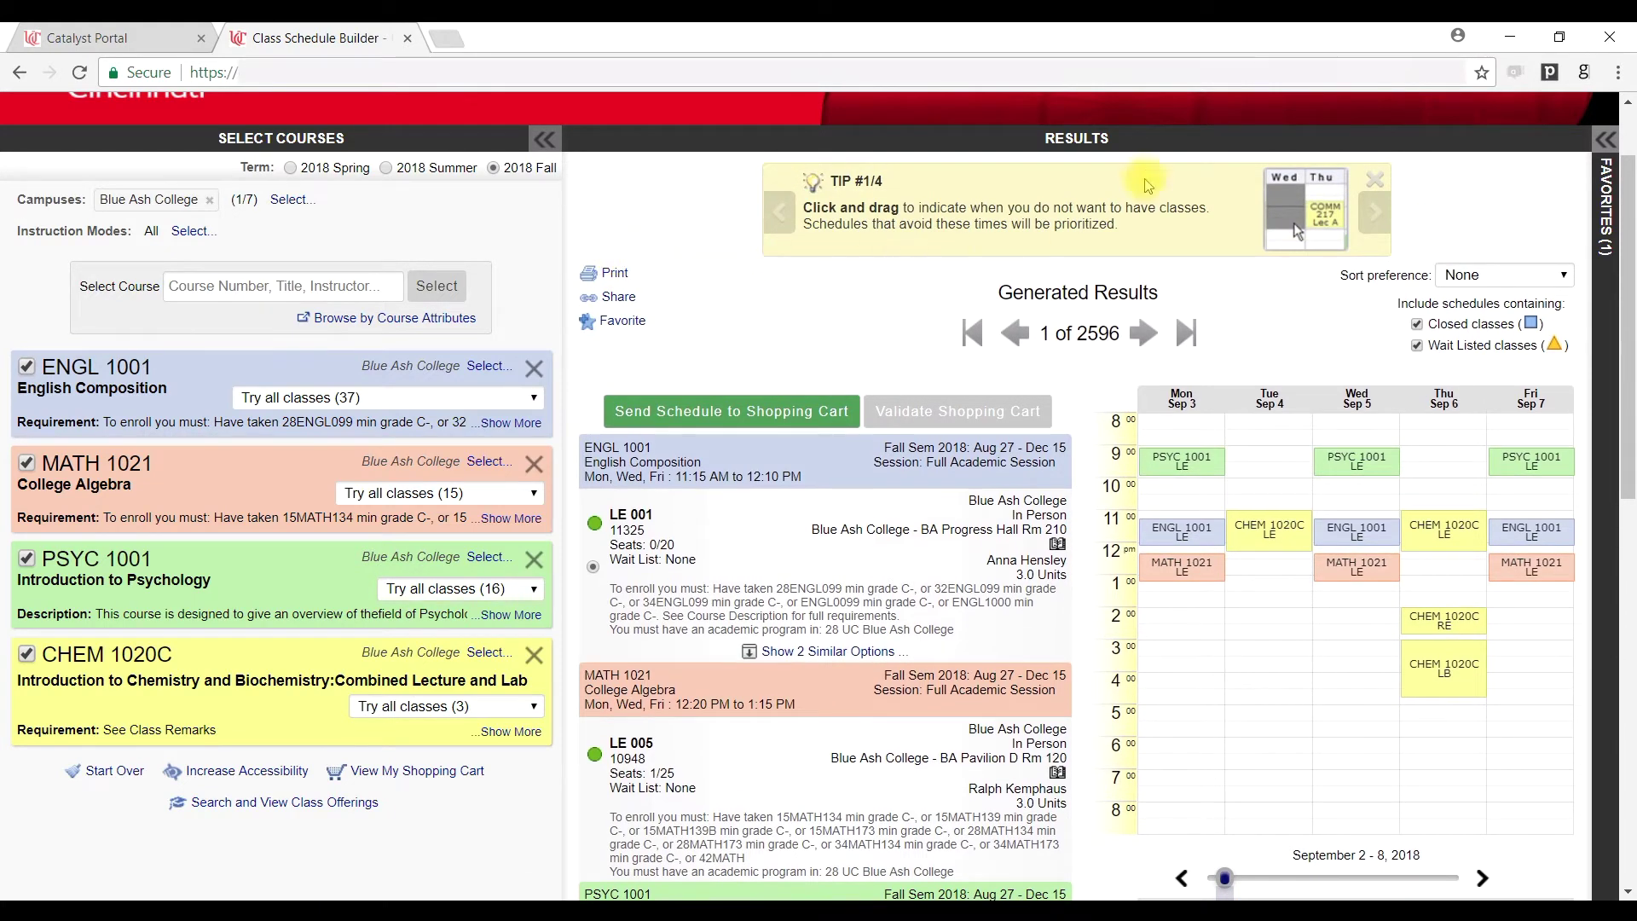
{"action": "left_click", "coordinate": [1376, 213]}
{"action": "left_click", "coordinate": [1377, 214]}
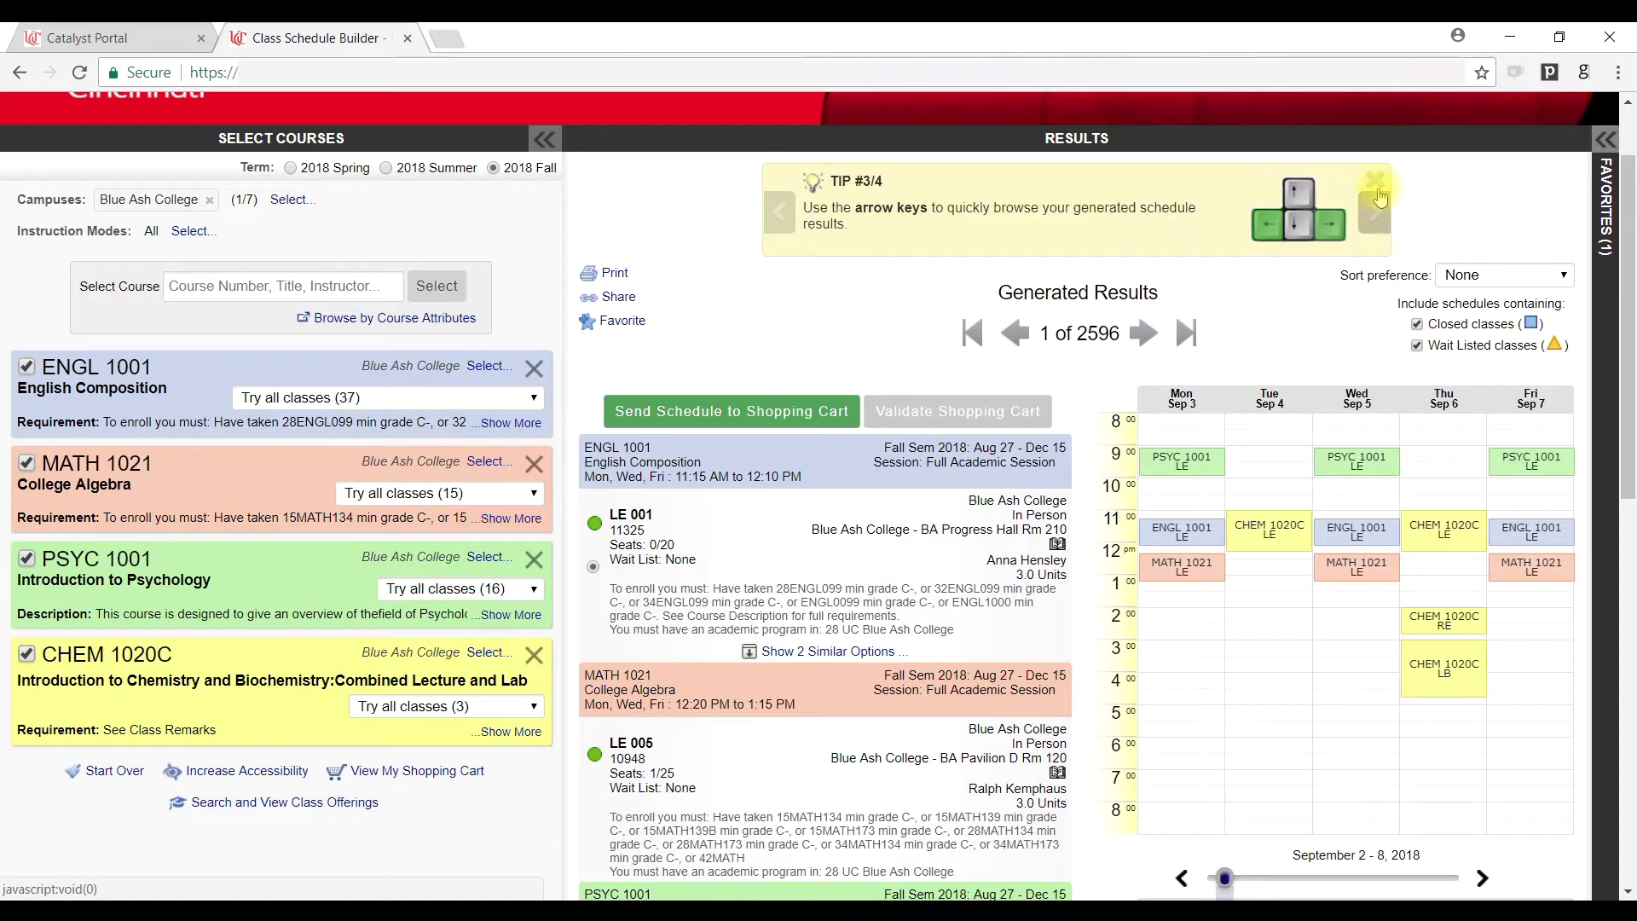
{"action": "left_click", "coordinate": [1376, 189]}
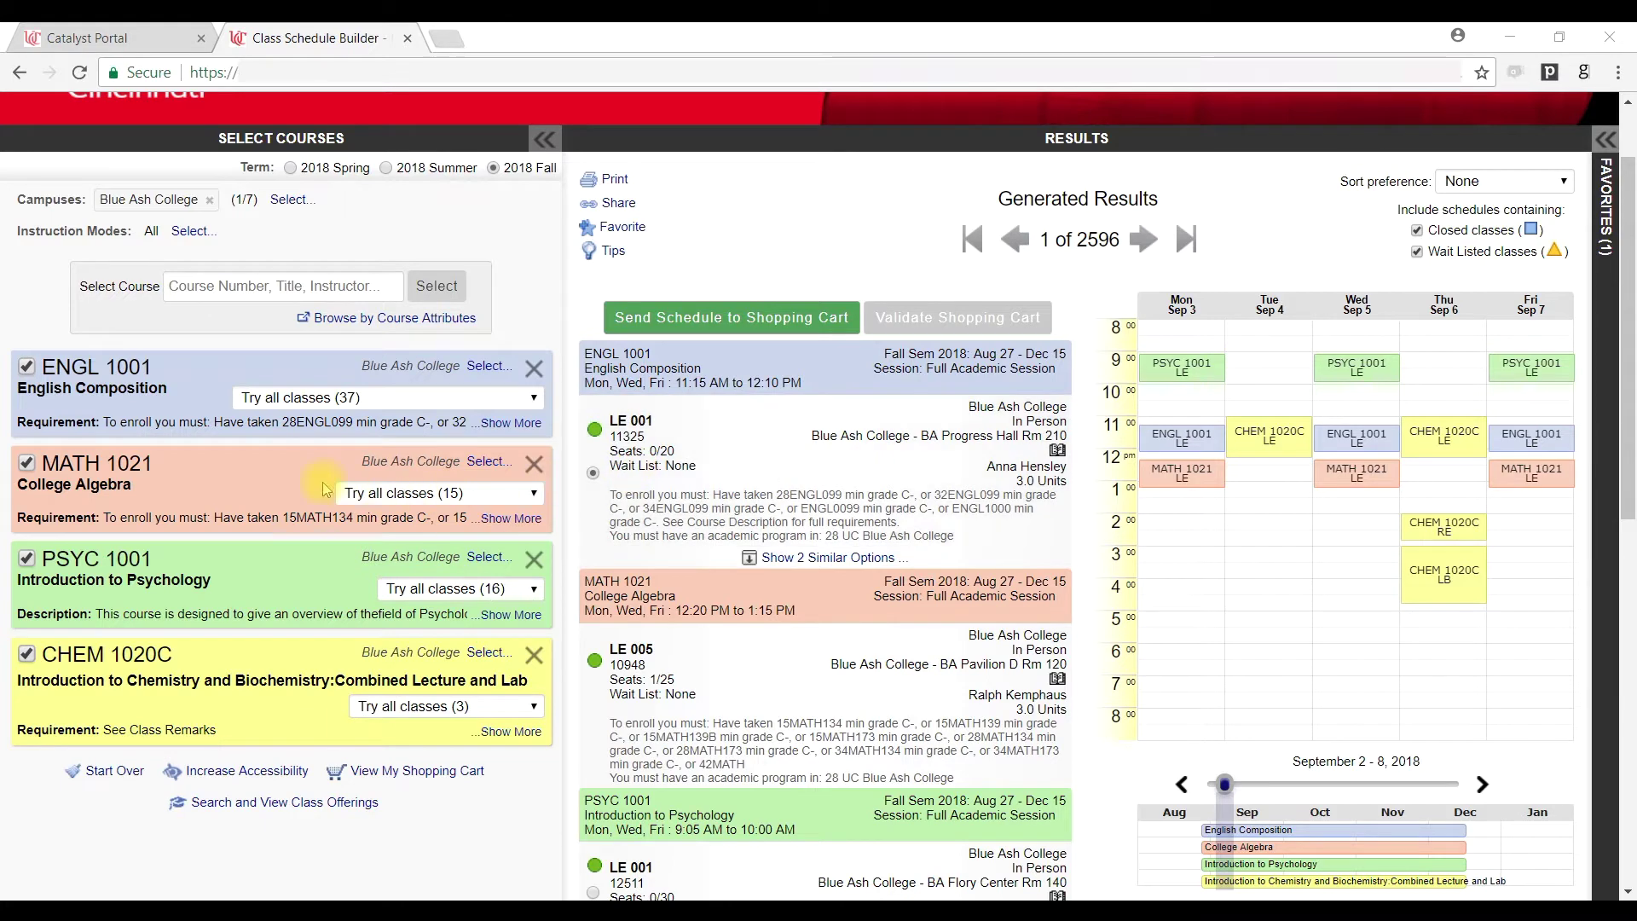
Expand the ENGL 1001 course details, exclude and re-include section LE 004, and collapse the details.
{"action": "left_click", "coordinate": [518, 423]}
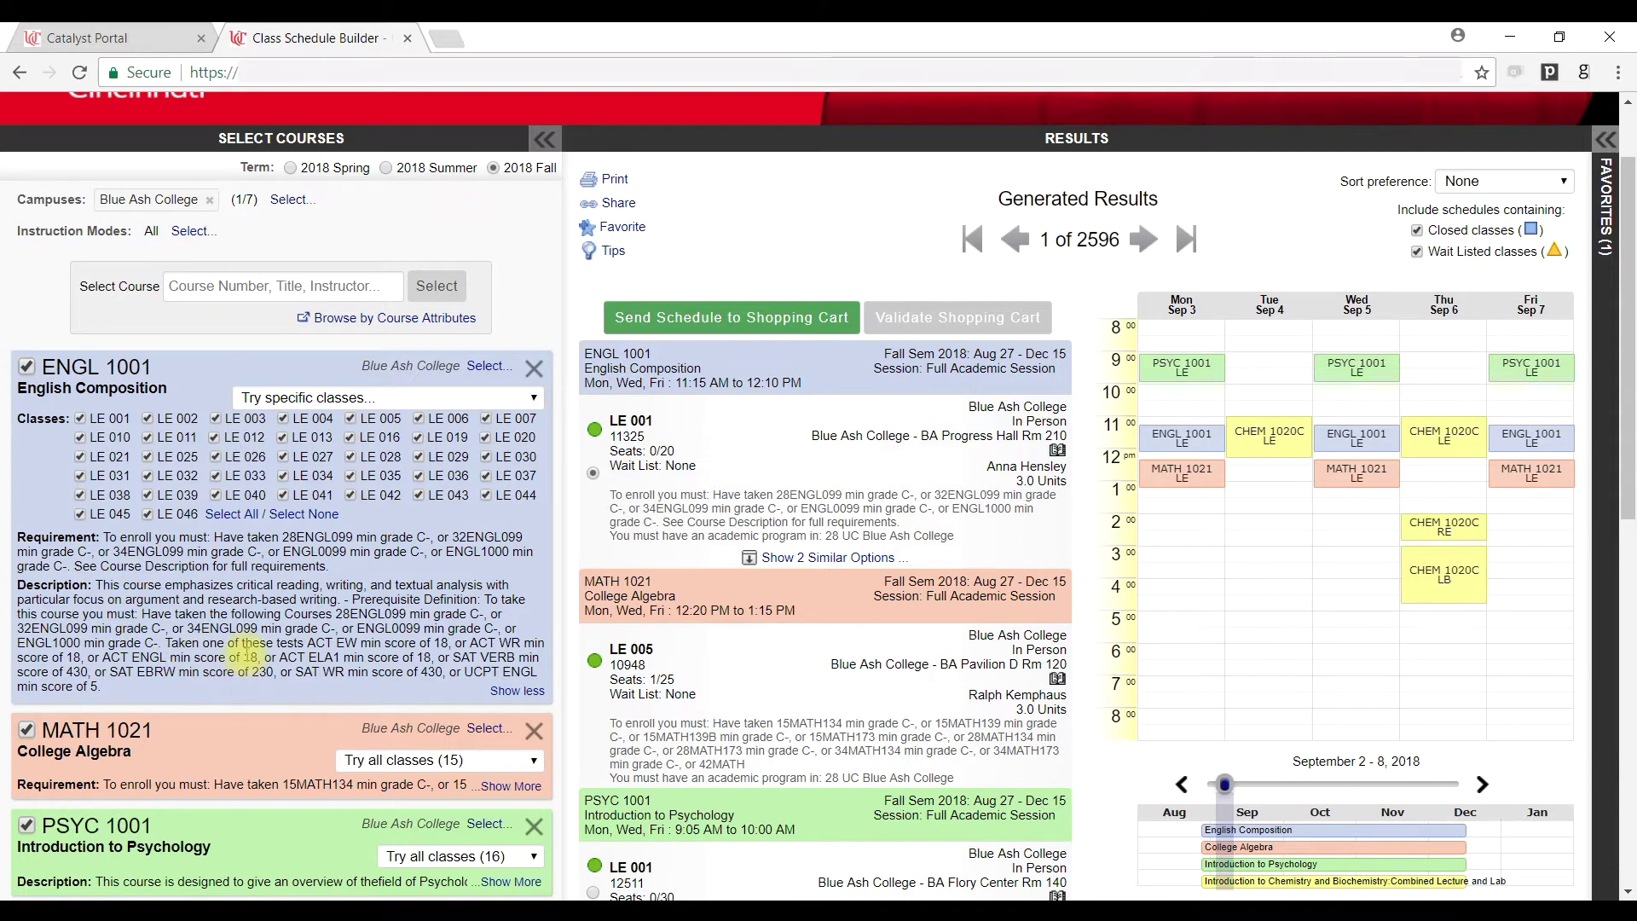
{"action": "left_click", "coordinate": [282, 420]}
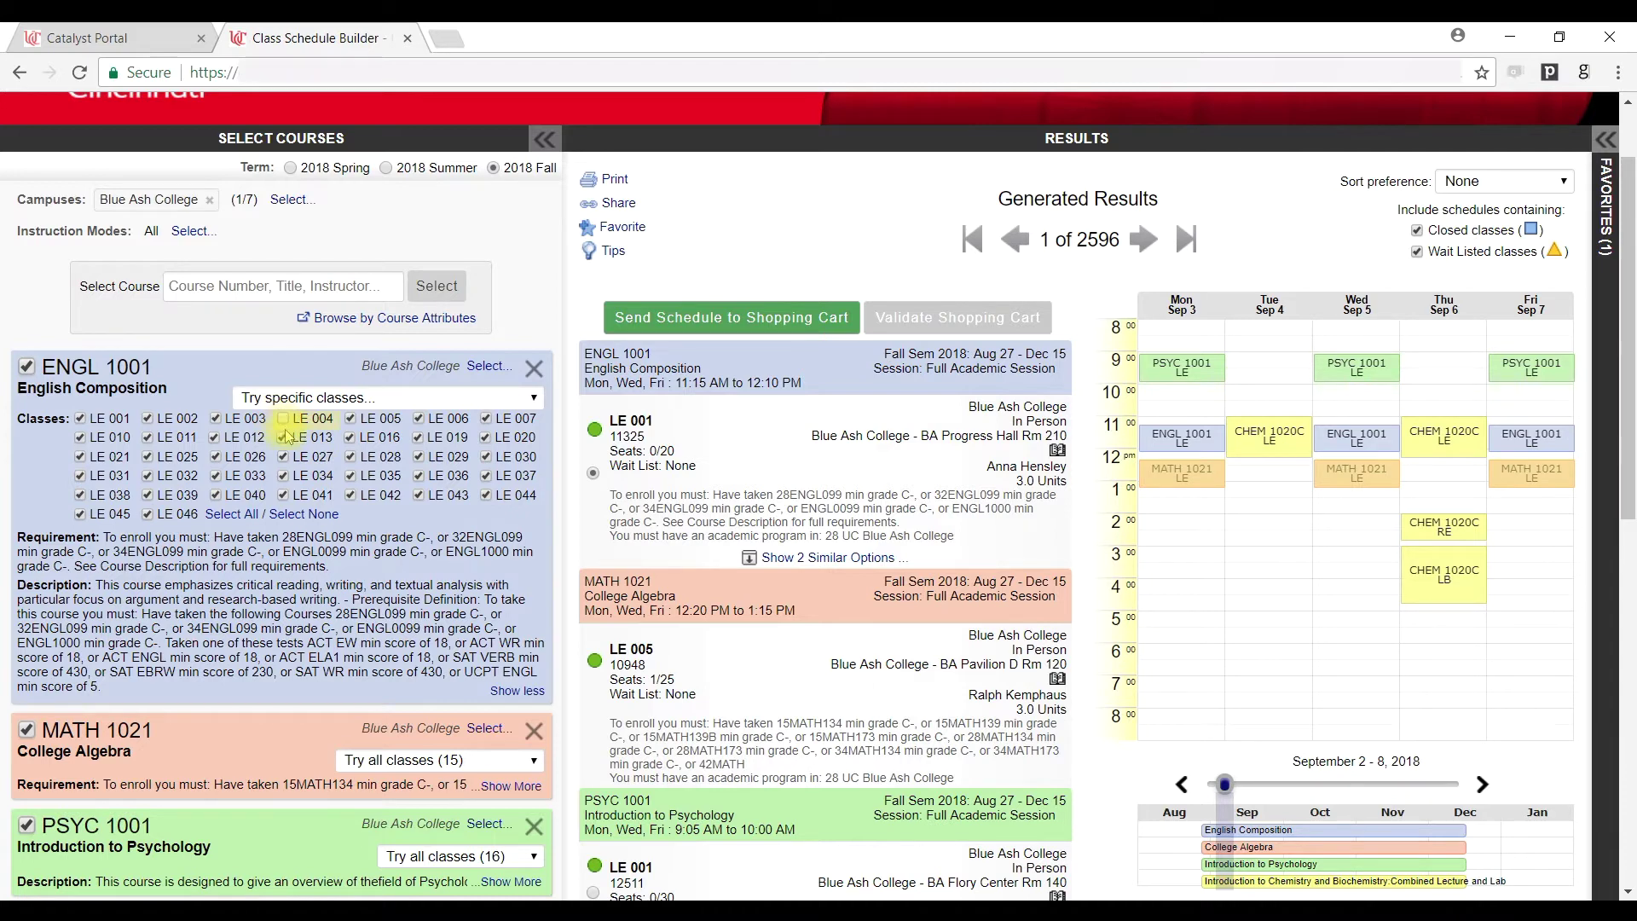
{"action": "left_click", "coordinate": [283, 420]}
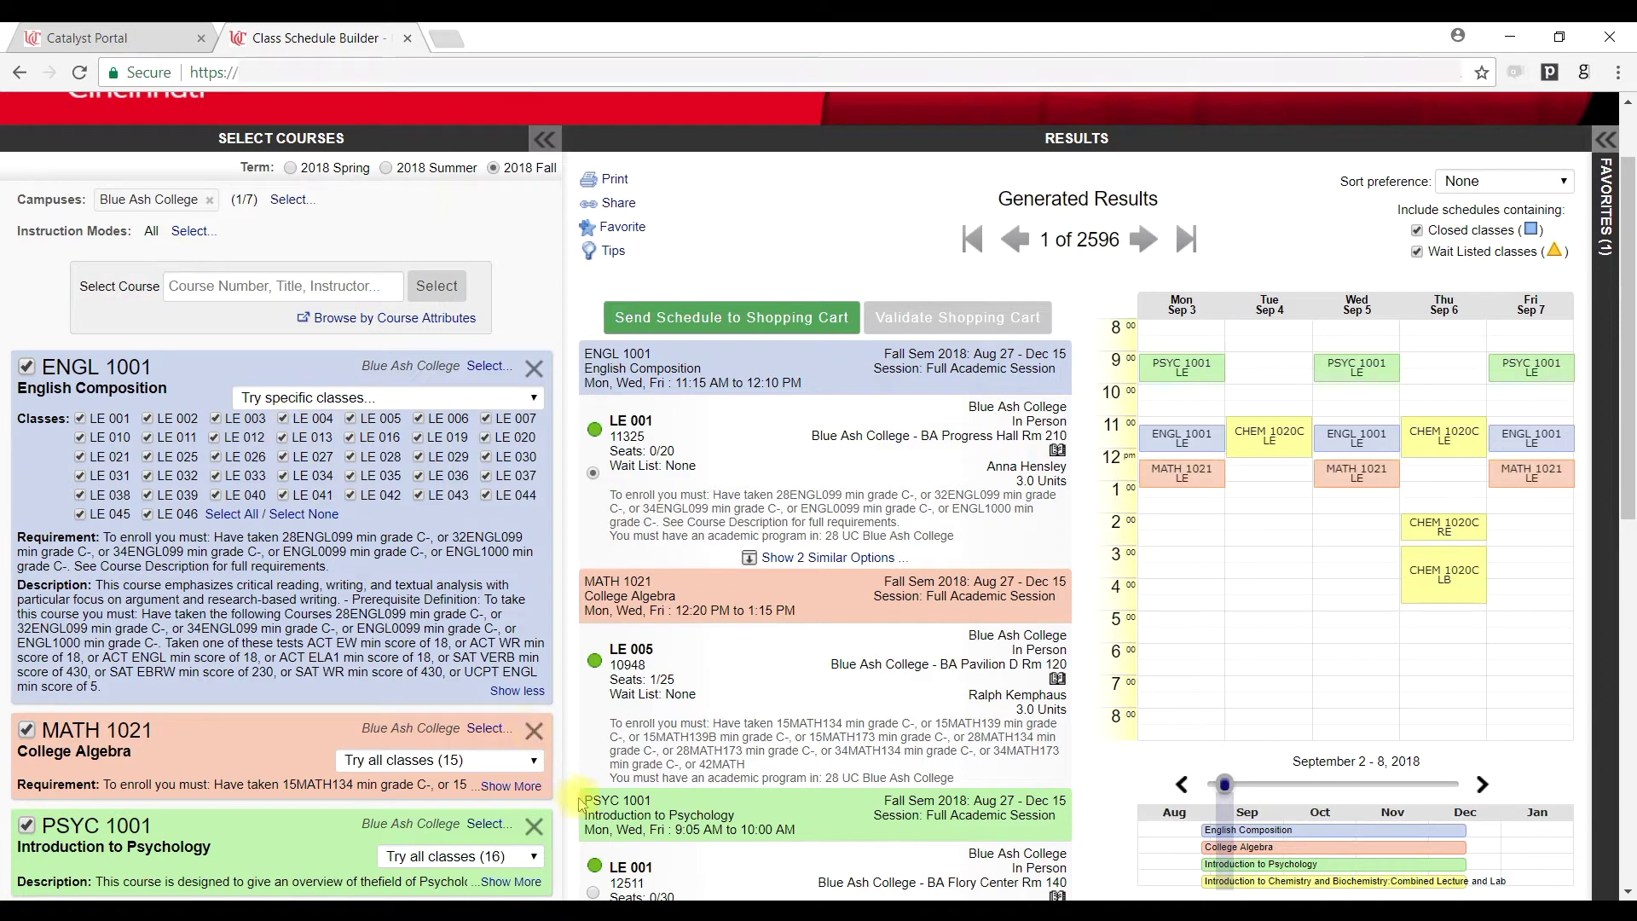
{"action": "left_click", "coordinate": [506, 691]}
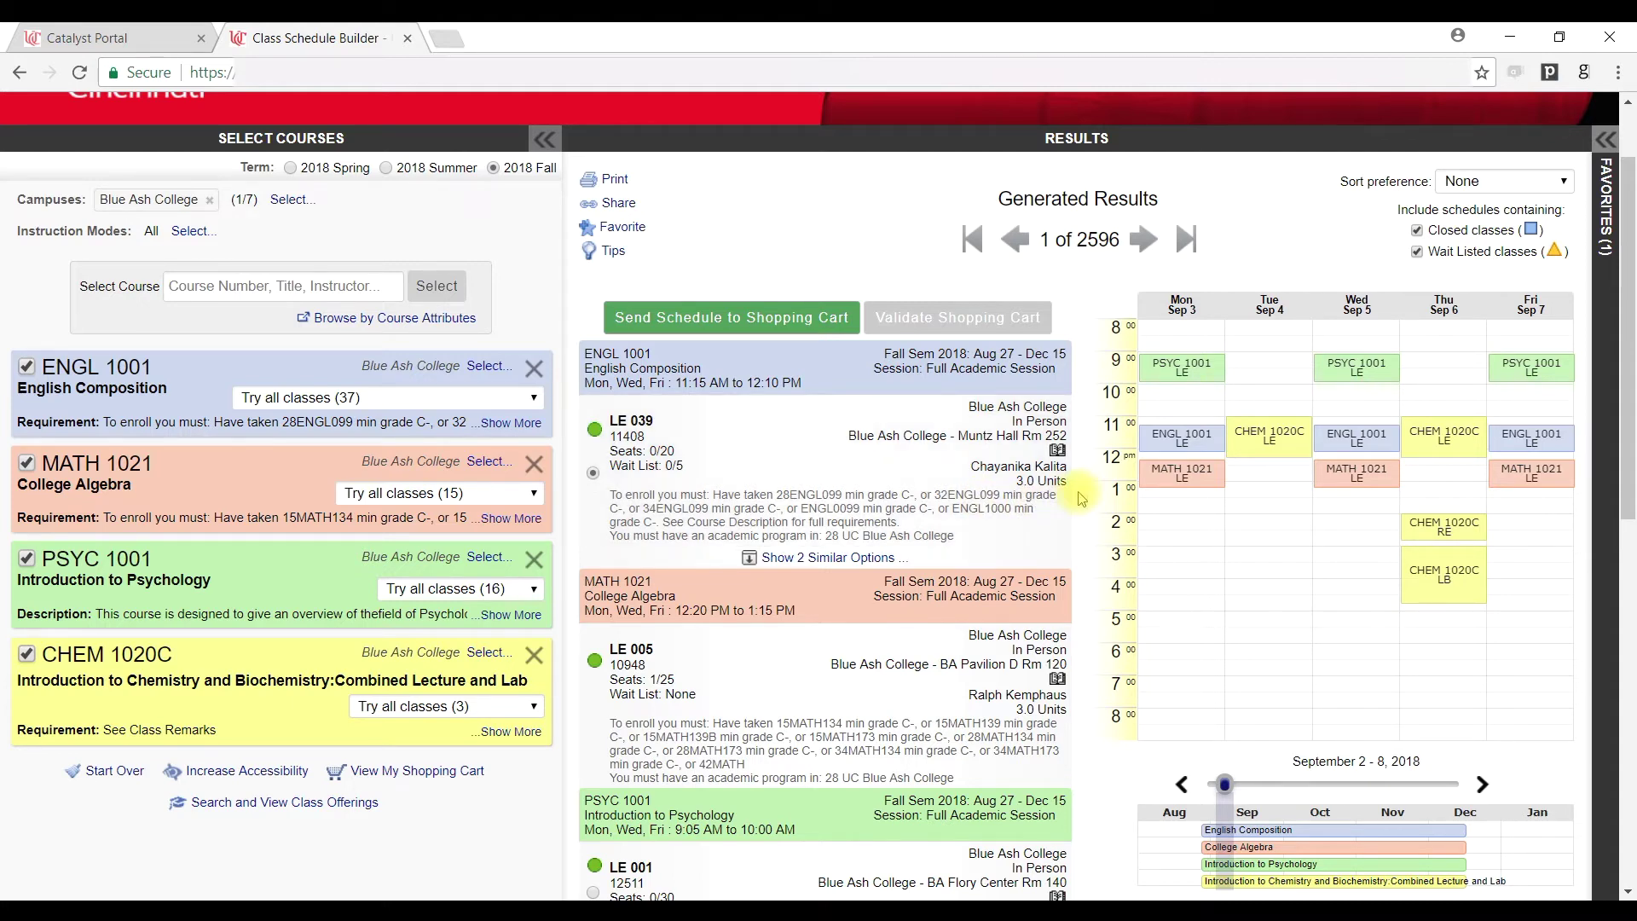
Exclude schedules containing closed classes and sort the generated results by morning classes.
{"action": "left_click", "coordinate": [1434, 236]}
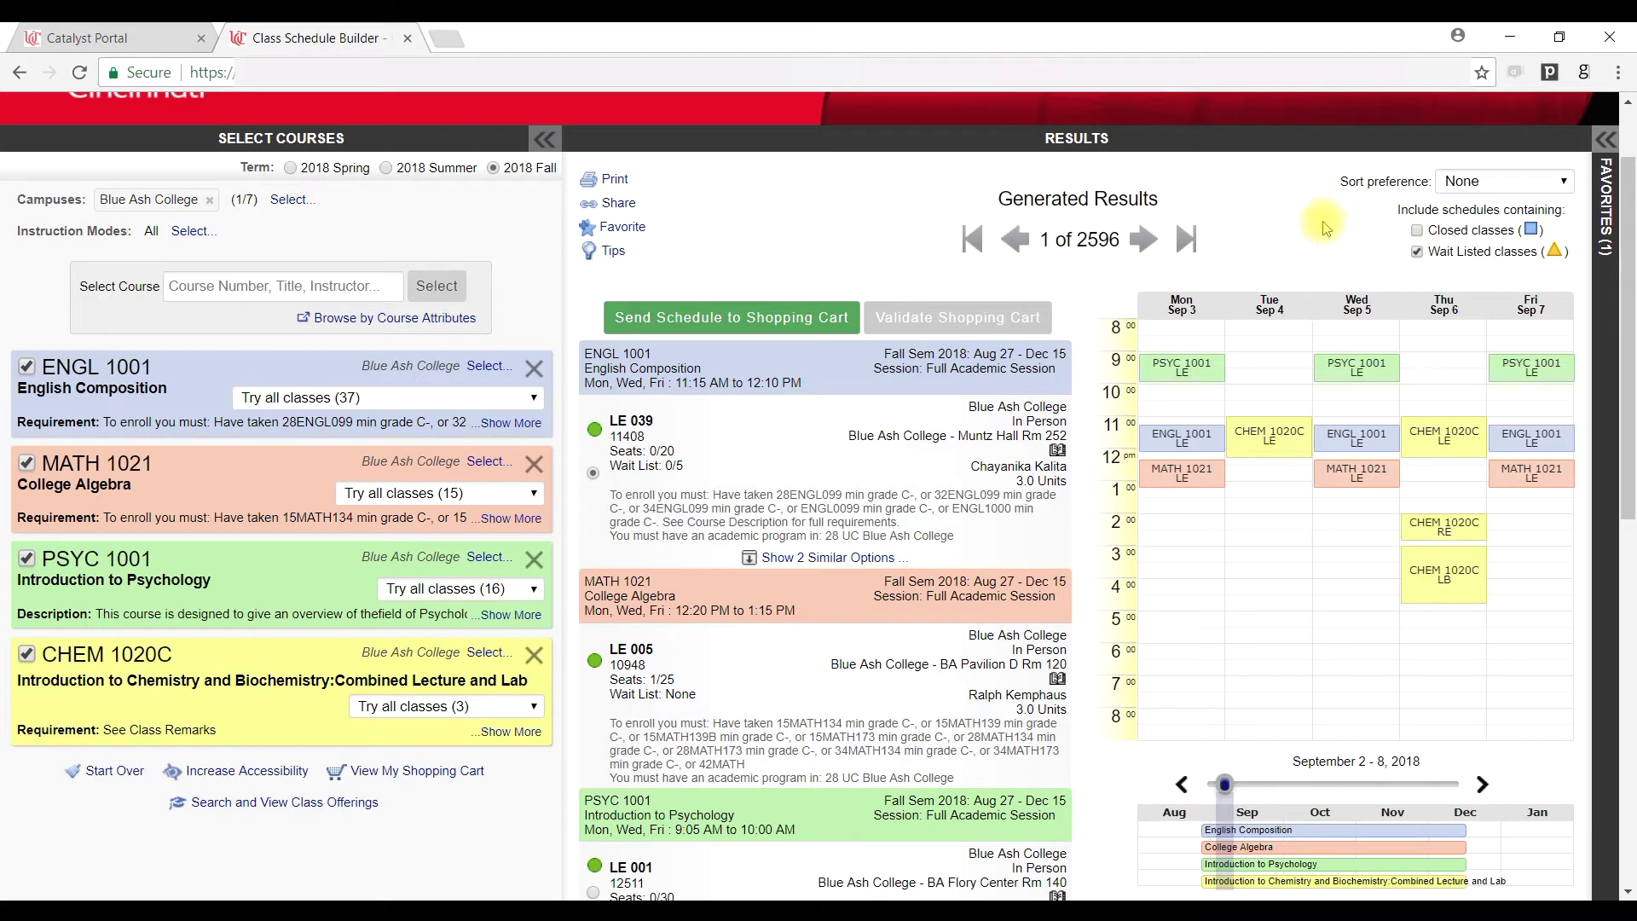
{"action": "left_click", "coordinate": [1530, 180]}
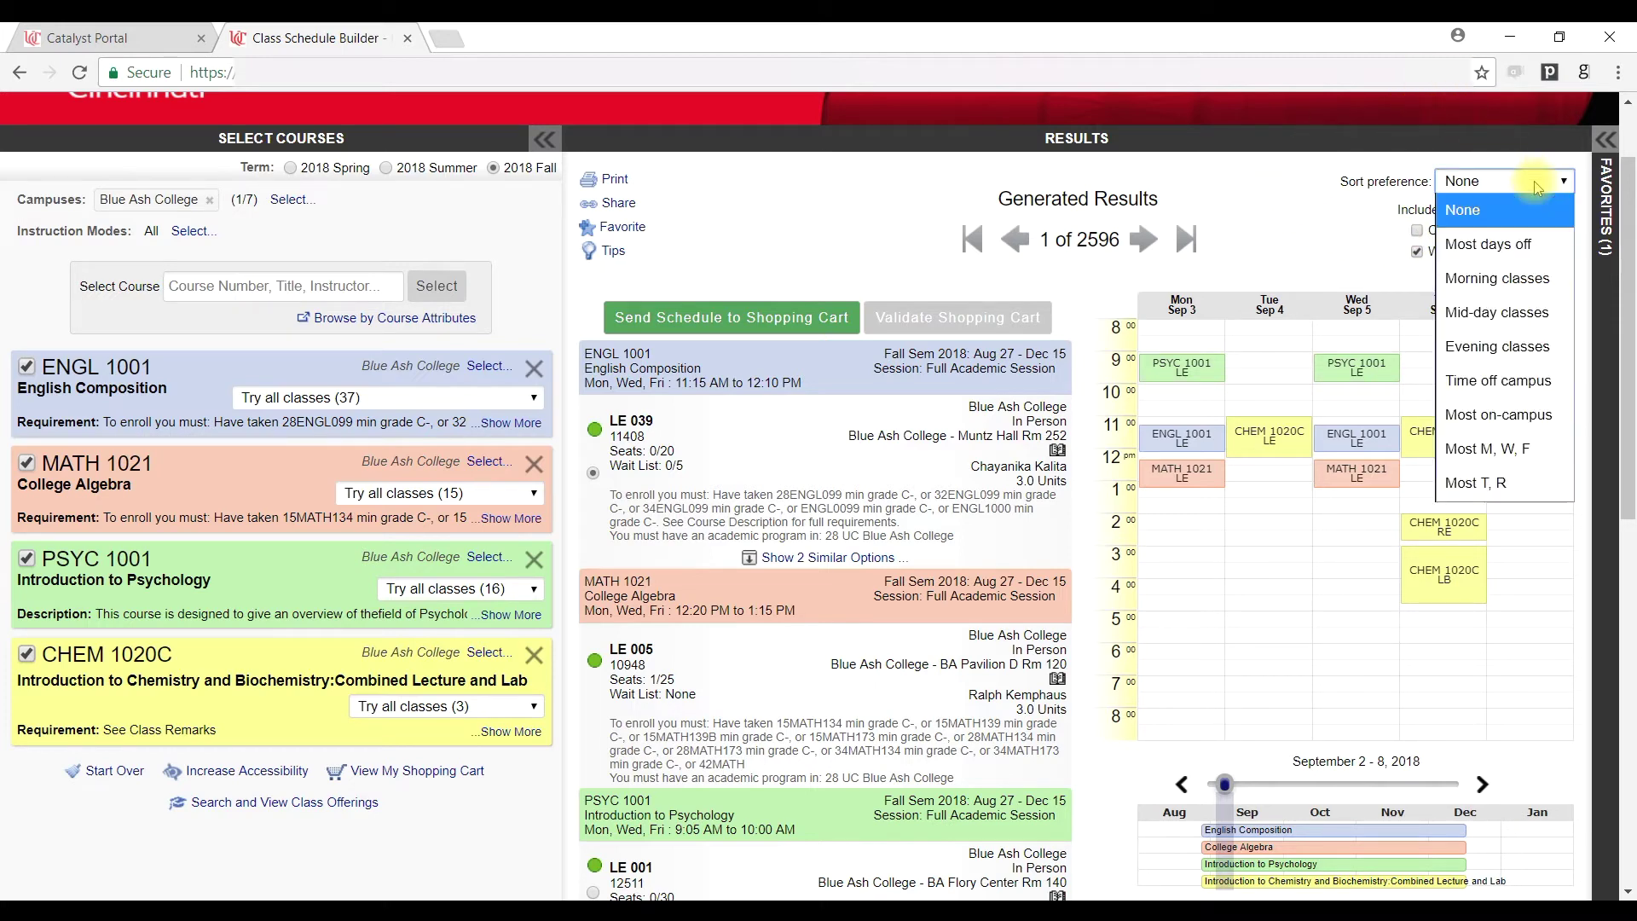
{"action": "left_click", "coordinate": [1529, 281]}
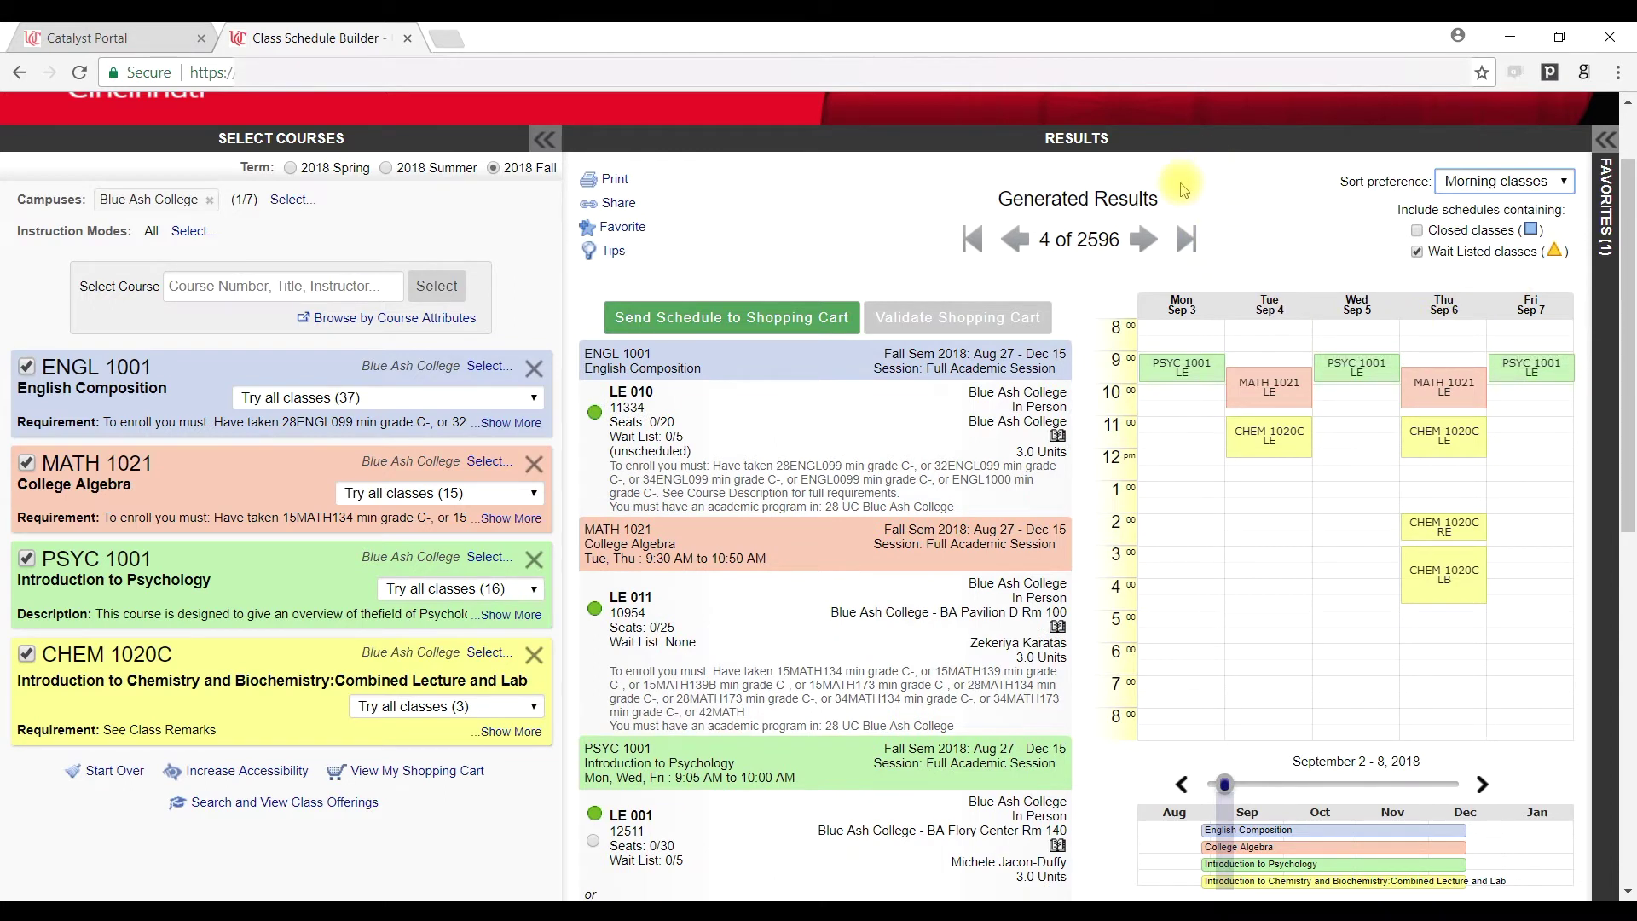
Page forward through the schedules sorted by morning classes to compare their weekly class times.
{"action": "left_click", "coordinate": [1146, 239]}
{"action": "left_click", "coordinate": [1147, 239]}
{"action": "left_click", "coordinate": [1146, 239]}
{"action": "left_click", "coordinate": [1147, 239]}
{"action": "left_click", "coordinate": [1147, 239]}
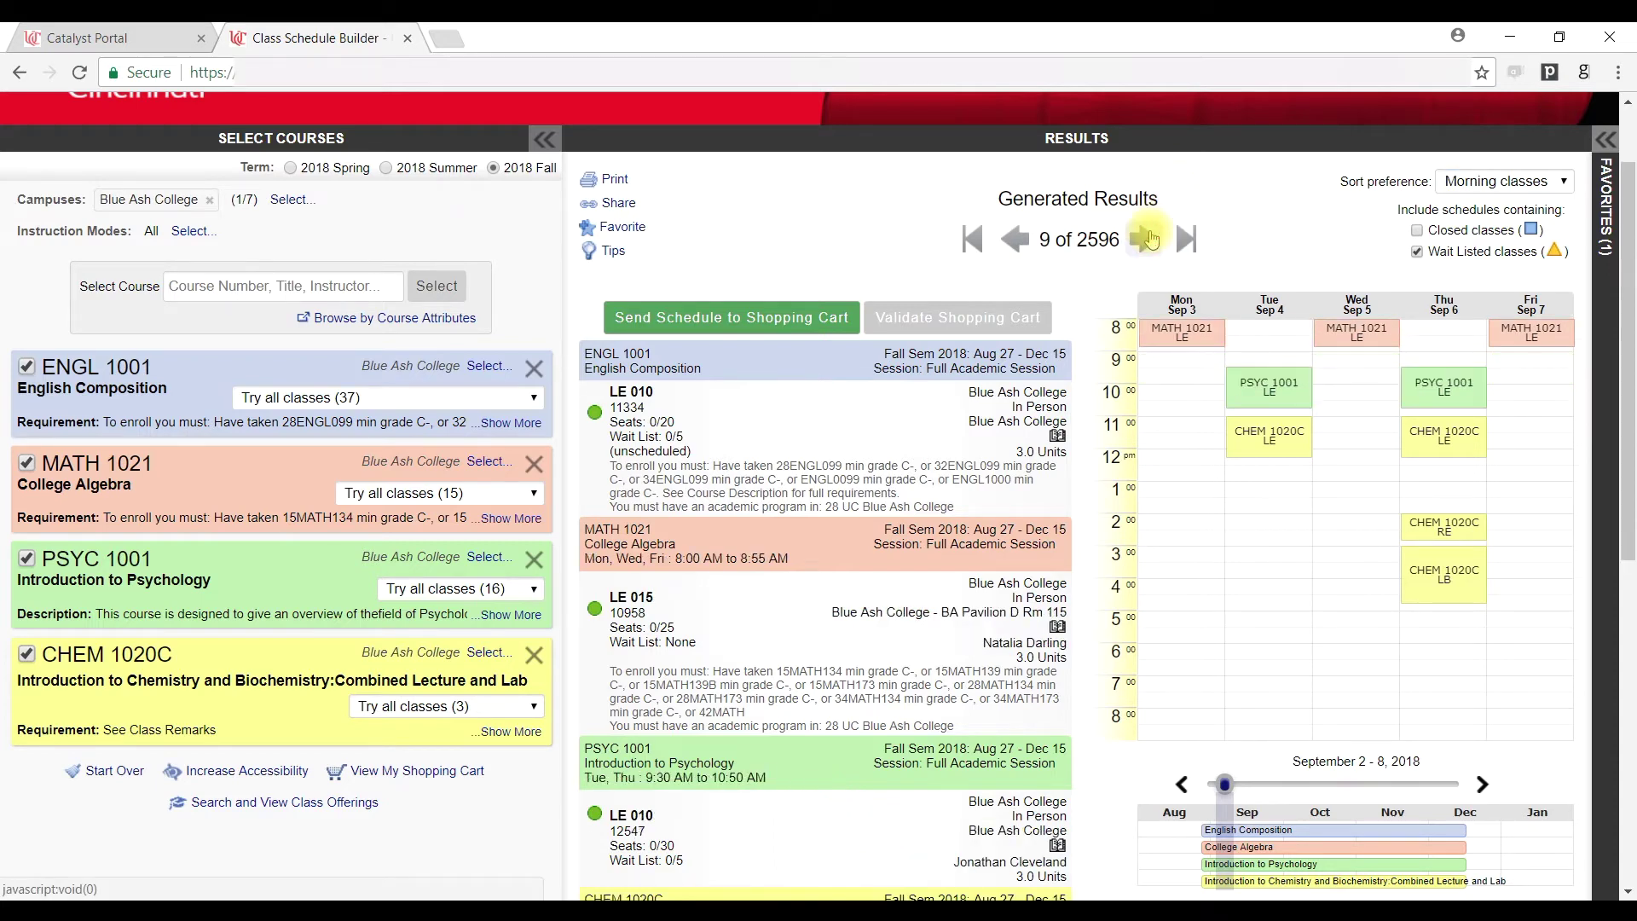
{"action": "left_click", "coordinate": [1149, 239]}
{"action": "left_click", "coordinate": [1151, 239]}
{"action": "left_click", "coordinate": [1151, 239]}
{"action": "left_click", "coordinate": [1151, 238]}
{"action": "left_click", "coordinate": [1153, 238]}
{"action": "left_click", "coordinate": [1153, 239]}
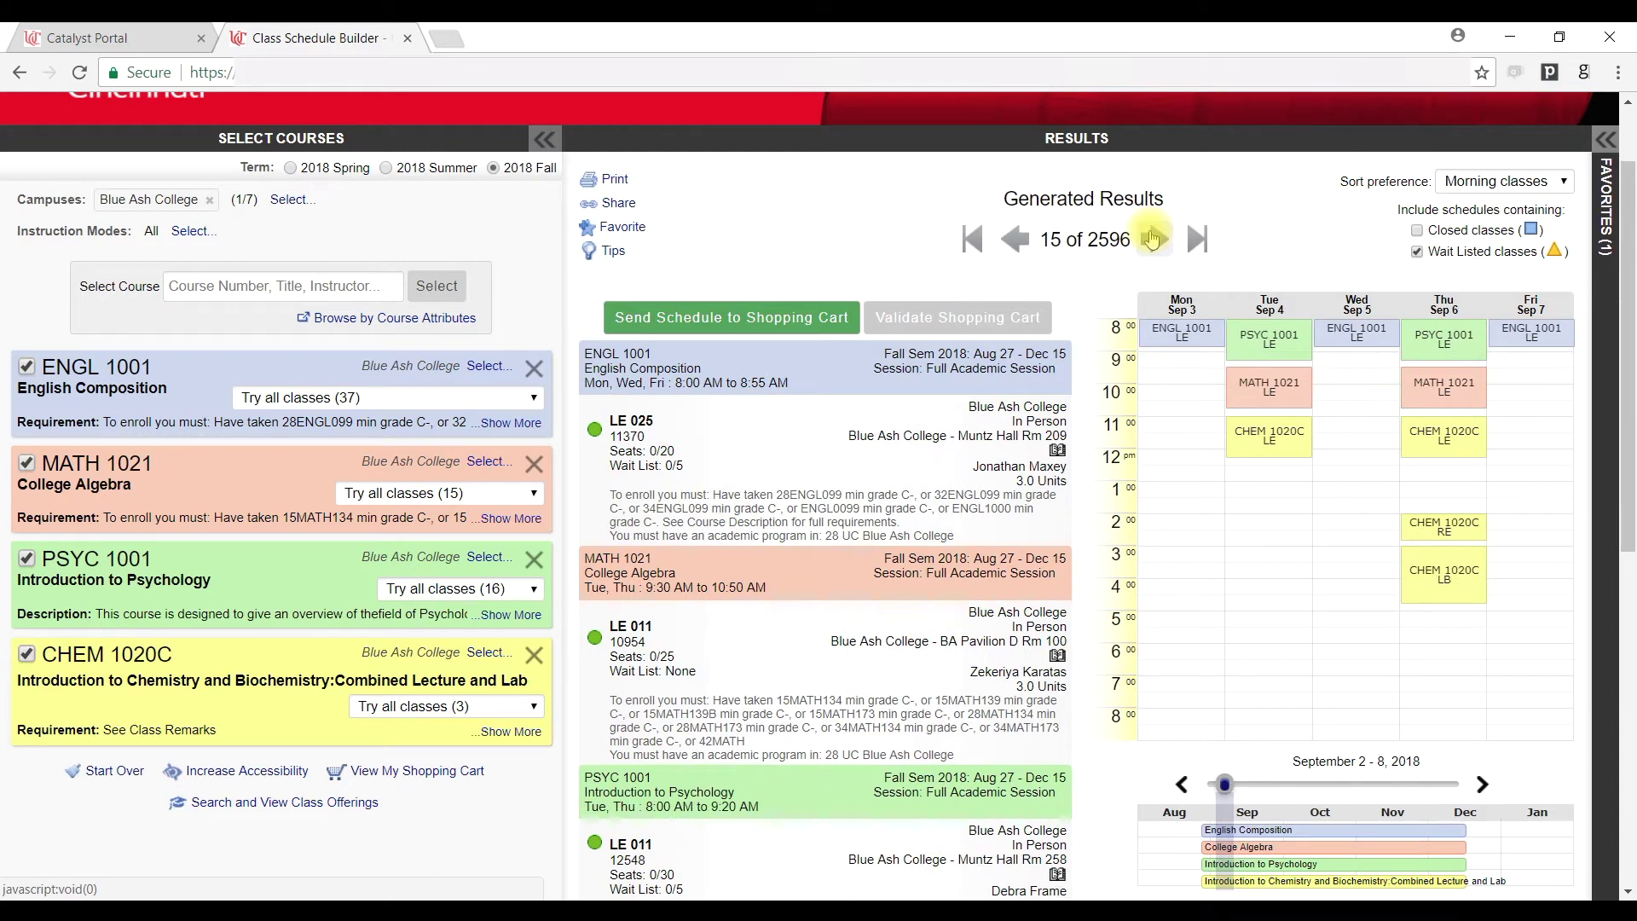
{"action": "left_click", "coordinate": [1151, 238]}
{"action": "left_click", "coordinate": [1151, 239]}
{"action": "left_click", "coordinate": [1151, 238]}
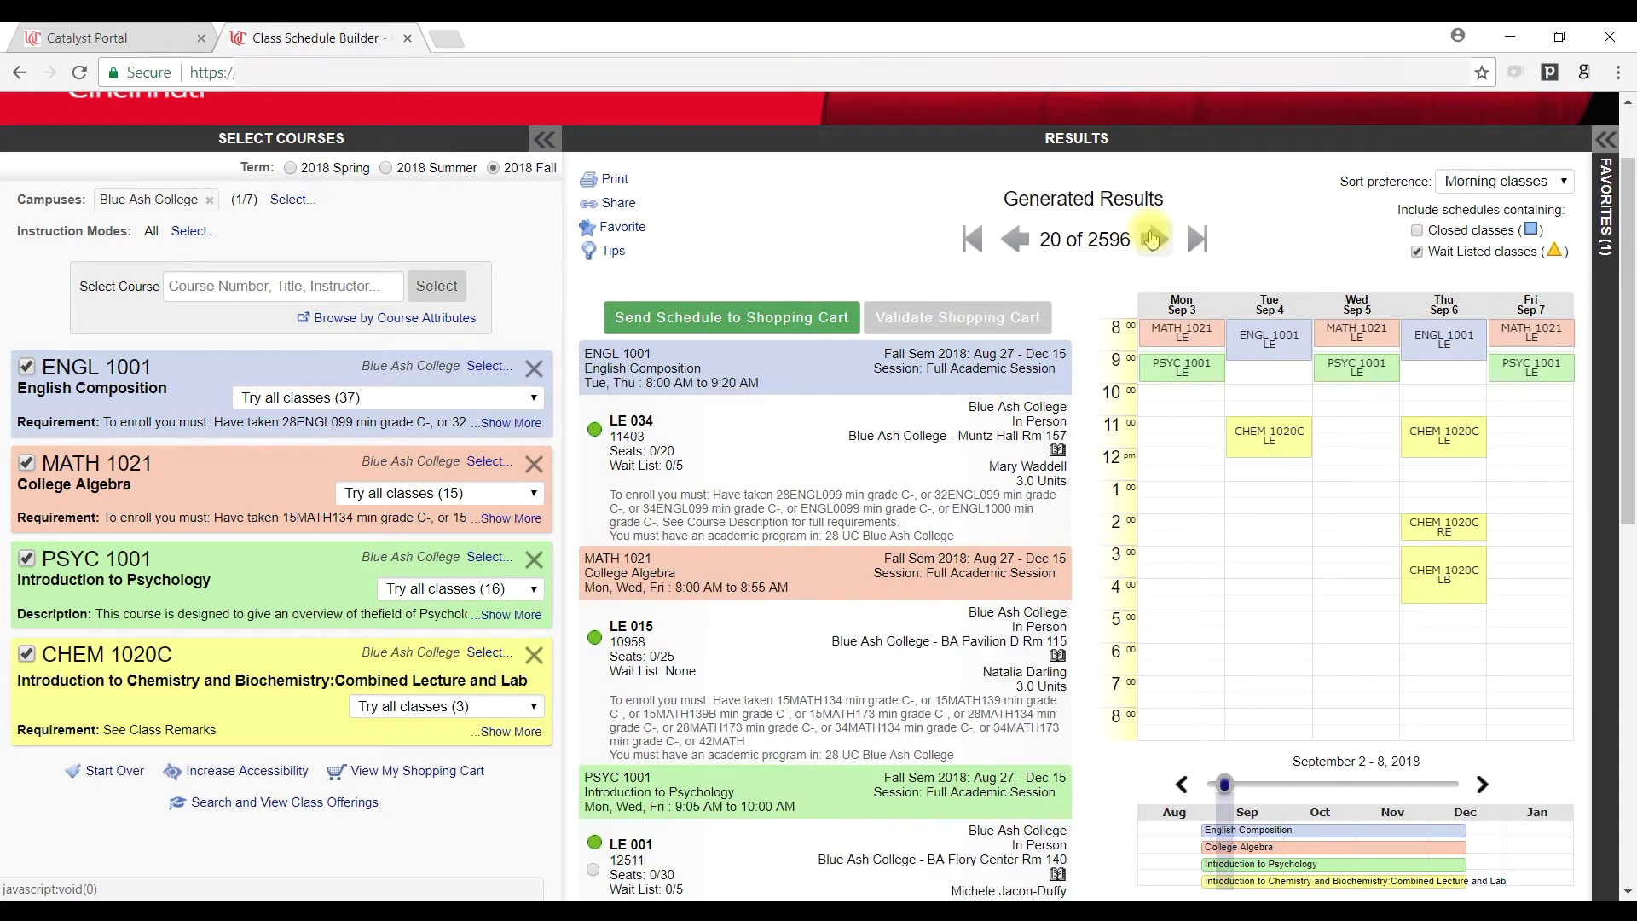
{"action": "left_click", "coordinate": [1151, 239]}
{"action": "left_click", "coordinate": [1151, 239]}
{"action": "left_click", "coordinate": [1151, 239]}
{"action": "left_click", "coordinate": [1153, 239]}
{"action": "left_click", "coordinate": [1152, 239]}
{"action": "left_click", "coordinate": [1153, 238]}
{"action": "left_click", "coordinate": [1152, 238]}
{"action": "left_click", "coordinate": [1152, 239]}
{"action": "left_click", "coordinate": [1152, 238]}
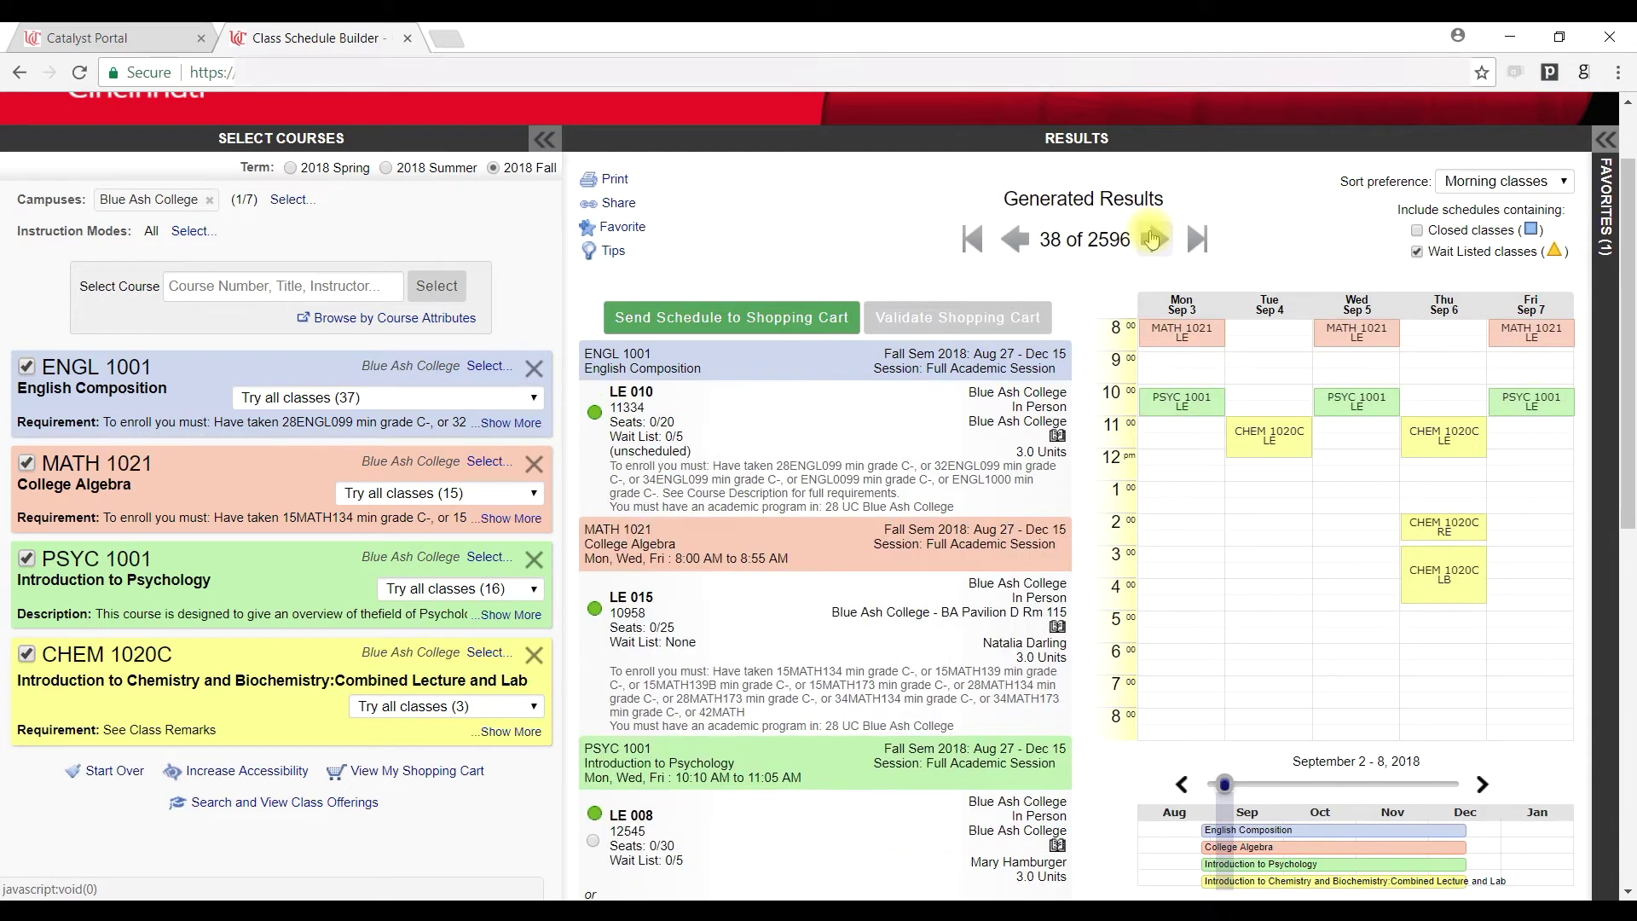
{"action": "left_click", "coordinate": [1151, 238]}
{"action": "left_click", "coordinate": [1151, 239]}
{"action": "left_click", "coordinate": [1151, 238]}
{"action": "left_click", "coordinate": [1150, 239]}
{"action": "left_click", "coordinate": [1151, 238]}
{"action": "left_click", "coordinate": [1151, 239]}
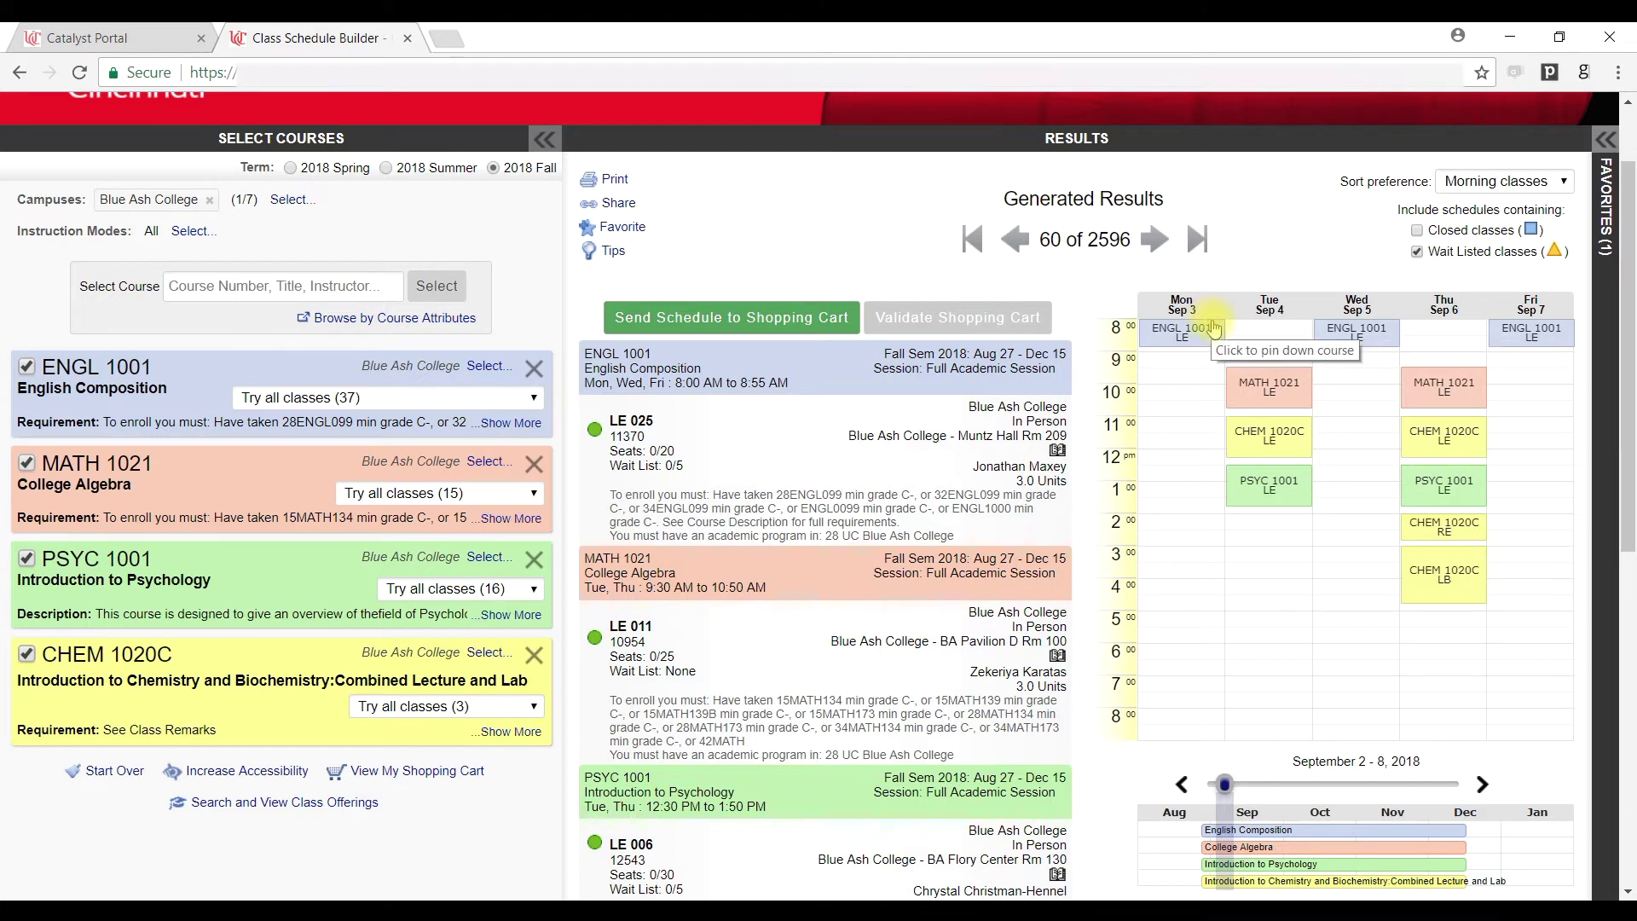
Block out Monday and Wednesday mornings from about 8:00 to 11:00 in the weekly calendar.
{"action": "left_click_drag", "start_coordinate": [1215, 375], "coordinate": [1208, 418]}
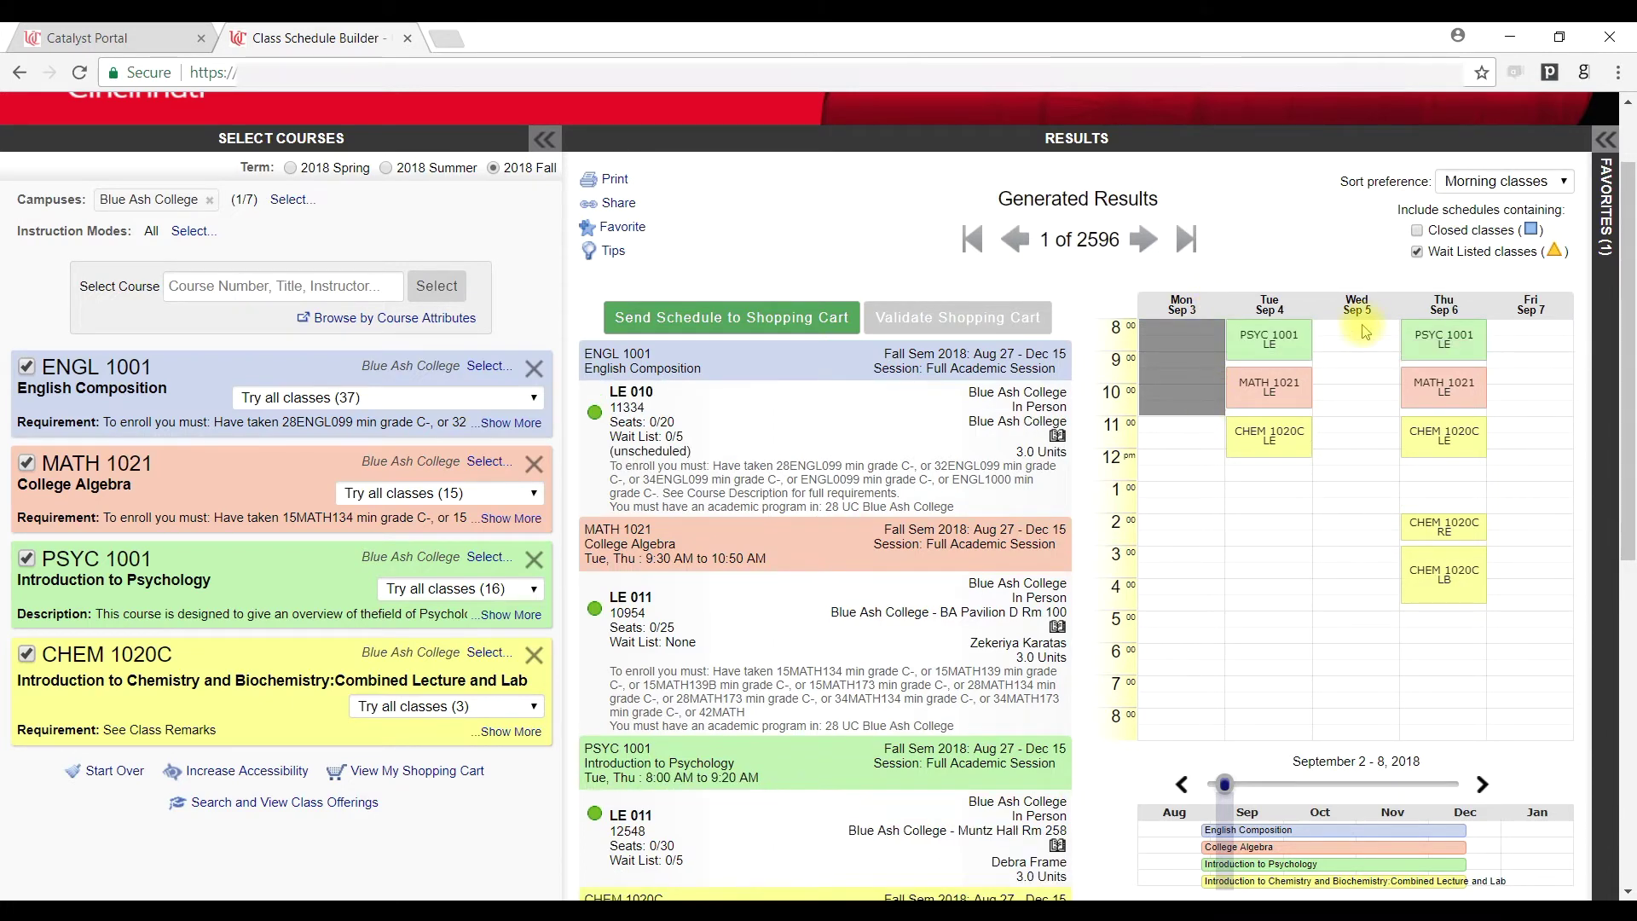
{"action": "left_click_drag", "start_coordinate": [1368, 358], "coordinate": [1365, 401]}
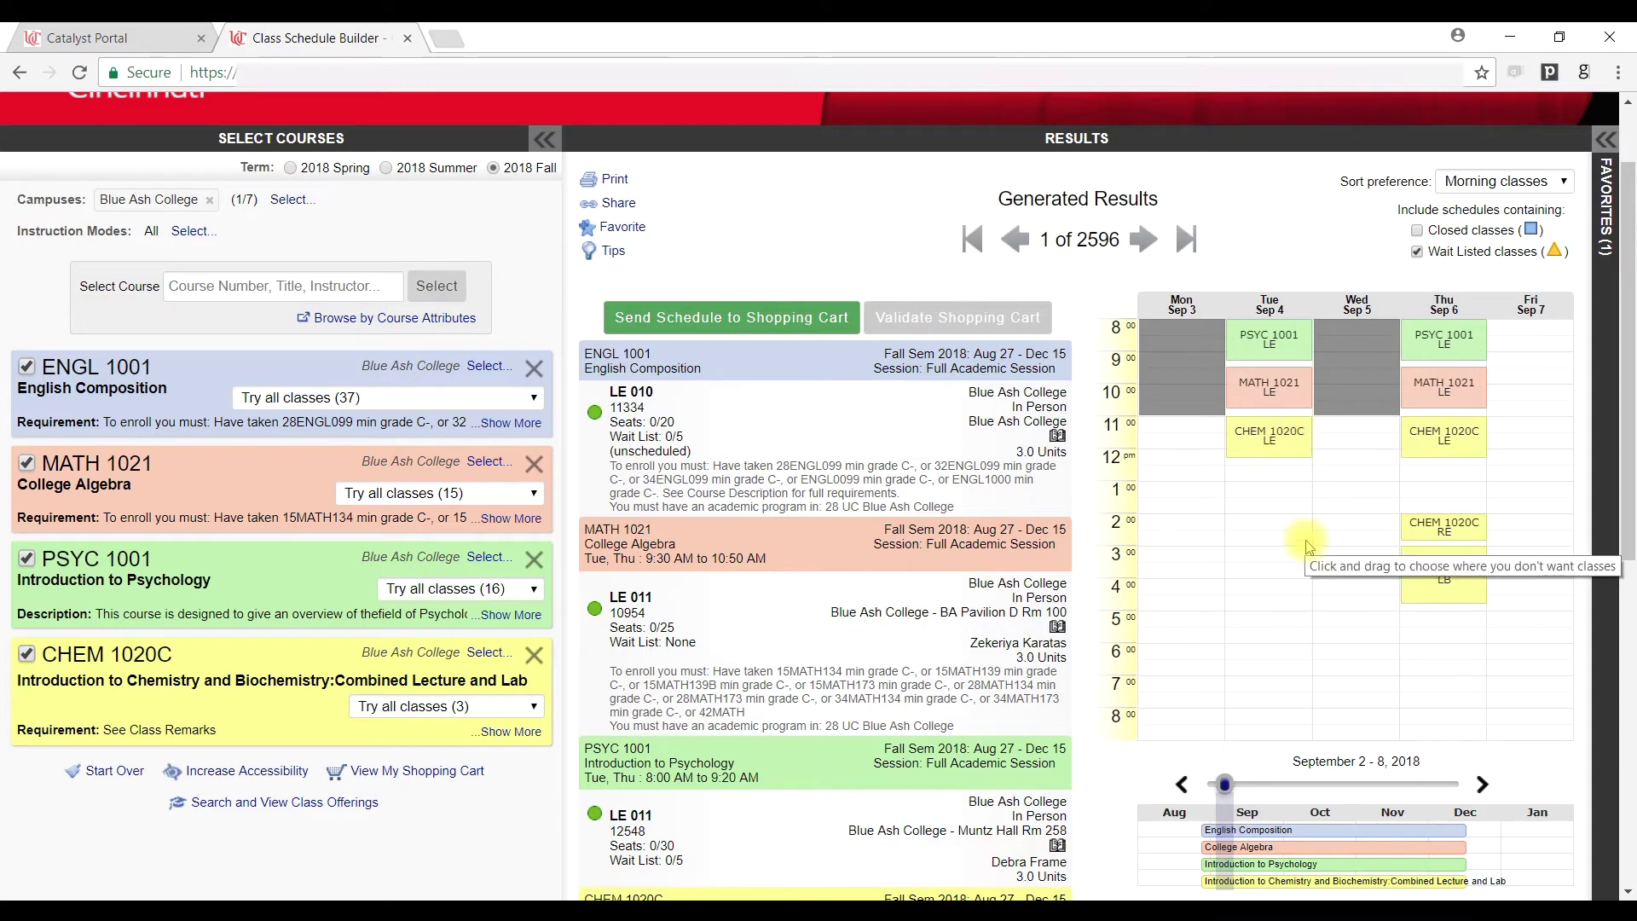
Browse the generated schedules that keep the blocked Monday and Wednesday mornings free.
{"action": "key", "text": "Right"}
{"action": "key", "text": "Right"}
{"action": "key", "text": "Right"}
{"action": "key", "text": "Right"}
{"action": "key", "text": "Right"}
{"action": "key", "text": "Right"}
{"action": "key", "text": "Right"}
{"action": "key", "text": "Right"}
{"action": "key", "text": "Right"}
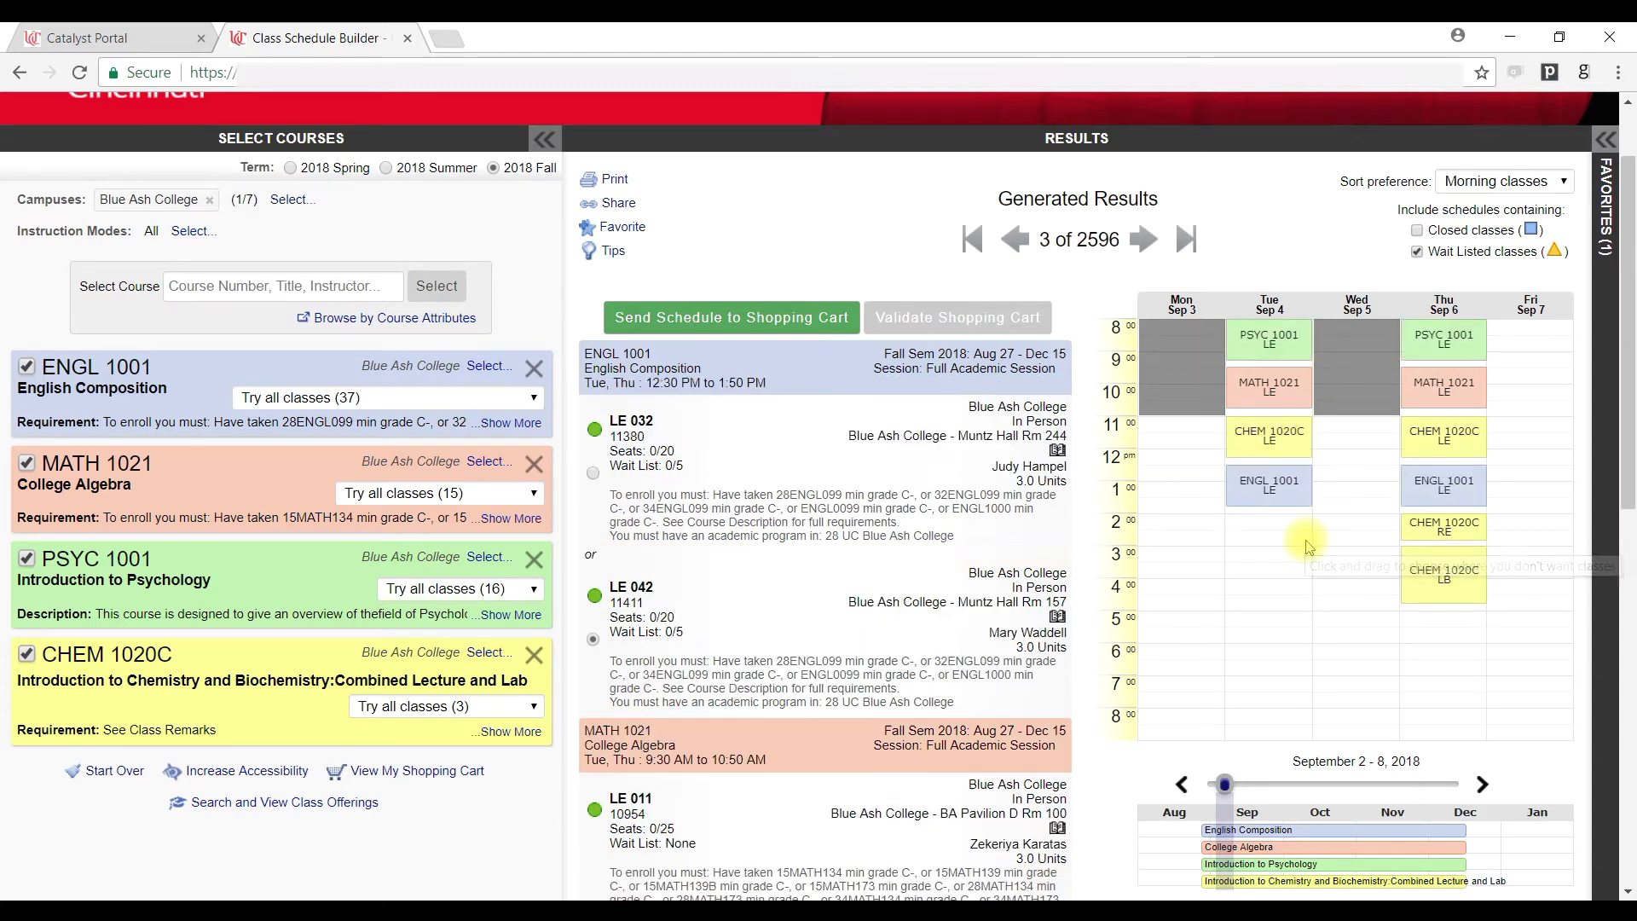
{"action": "key", "text": "Right"}
{"action": "key", "text": "Right"}
{"action": "key", "text": "Right"}
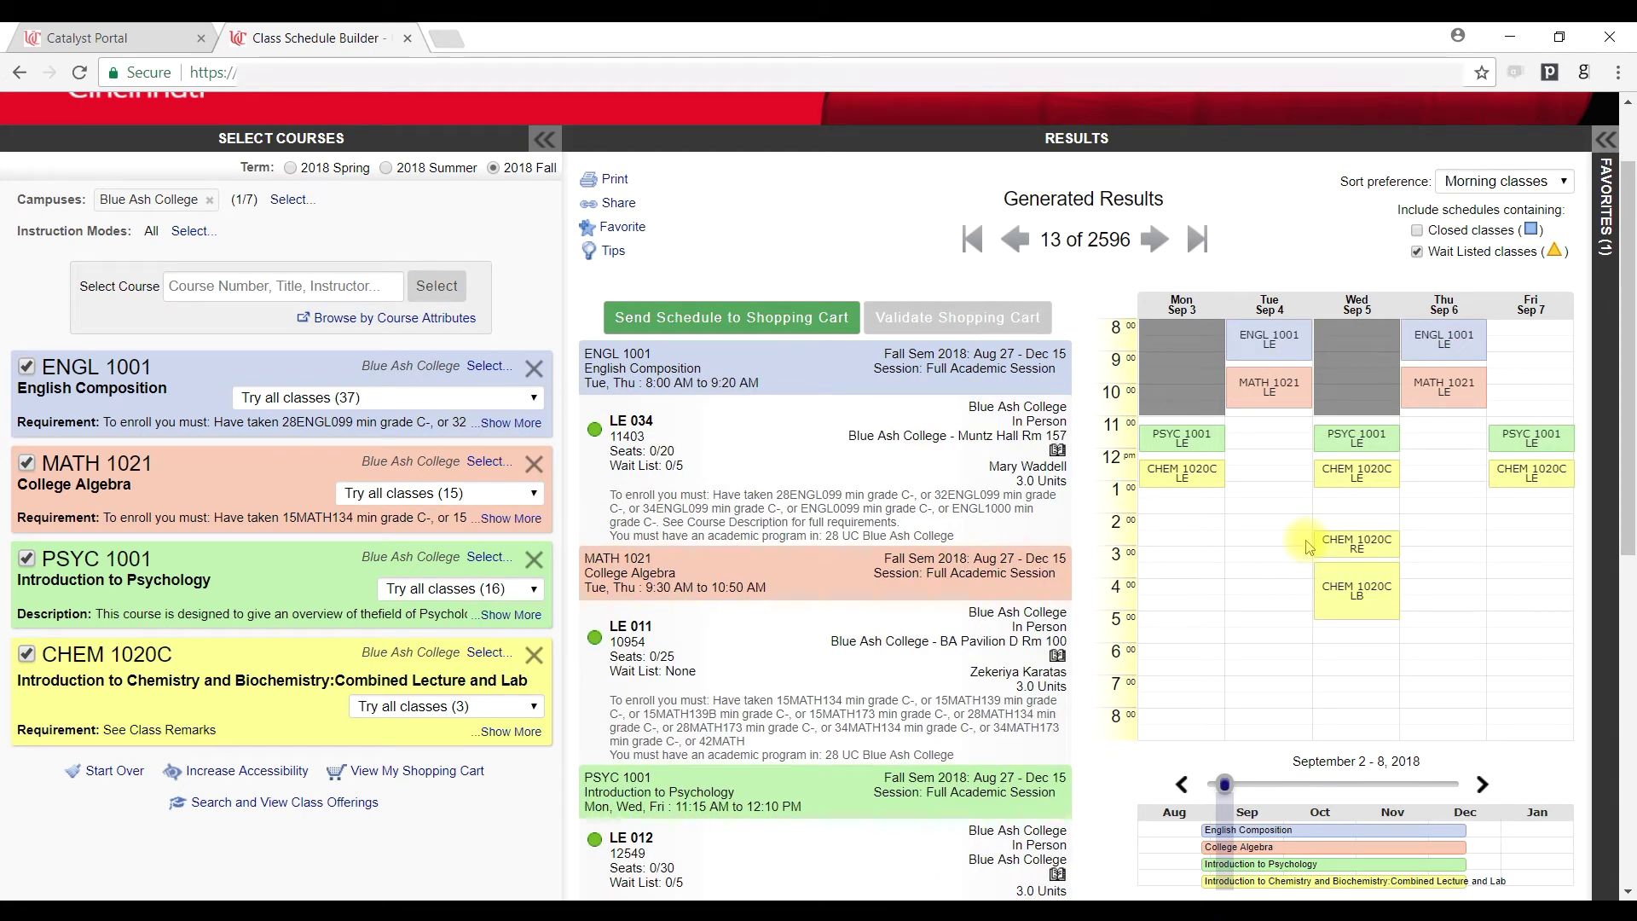
Return to the first generated schedule and remove the Monday morning time block.
{"action": "left_click", "coordinate": [969, 239]}
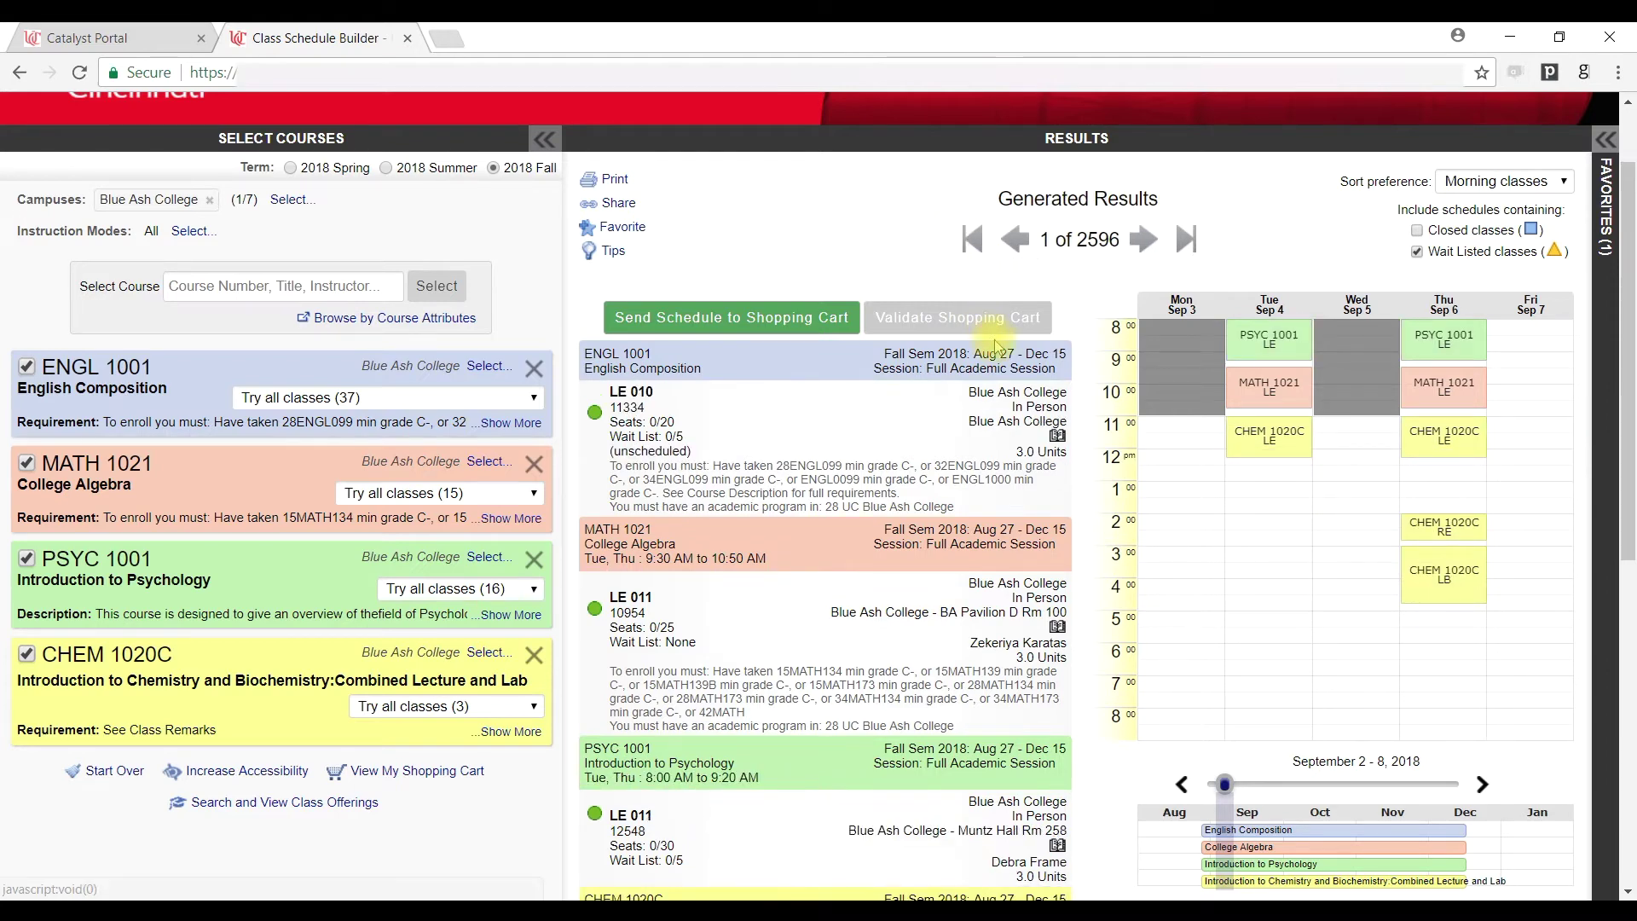
{"action": "left_click", "coordinate": [1192, 347]}
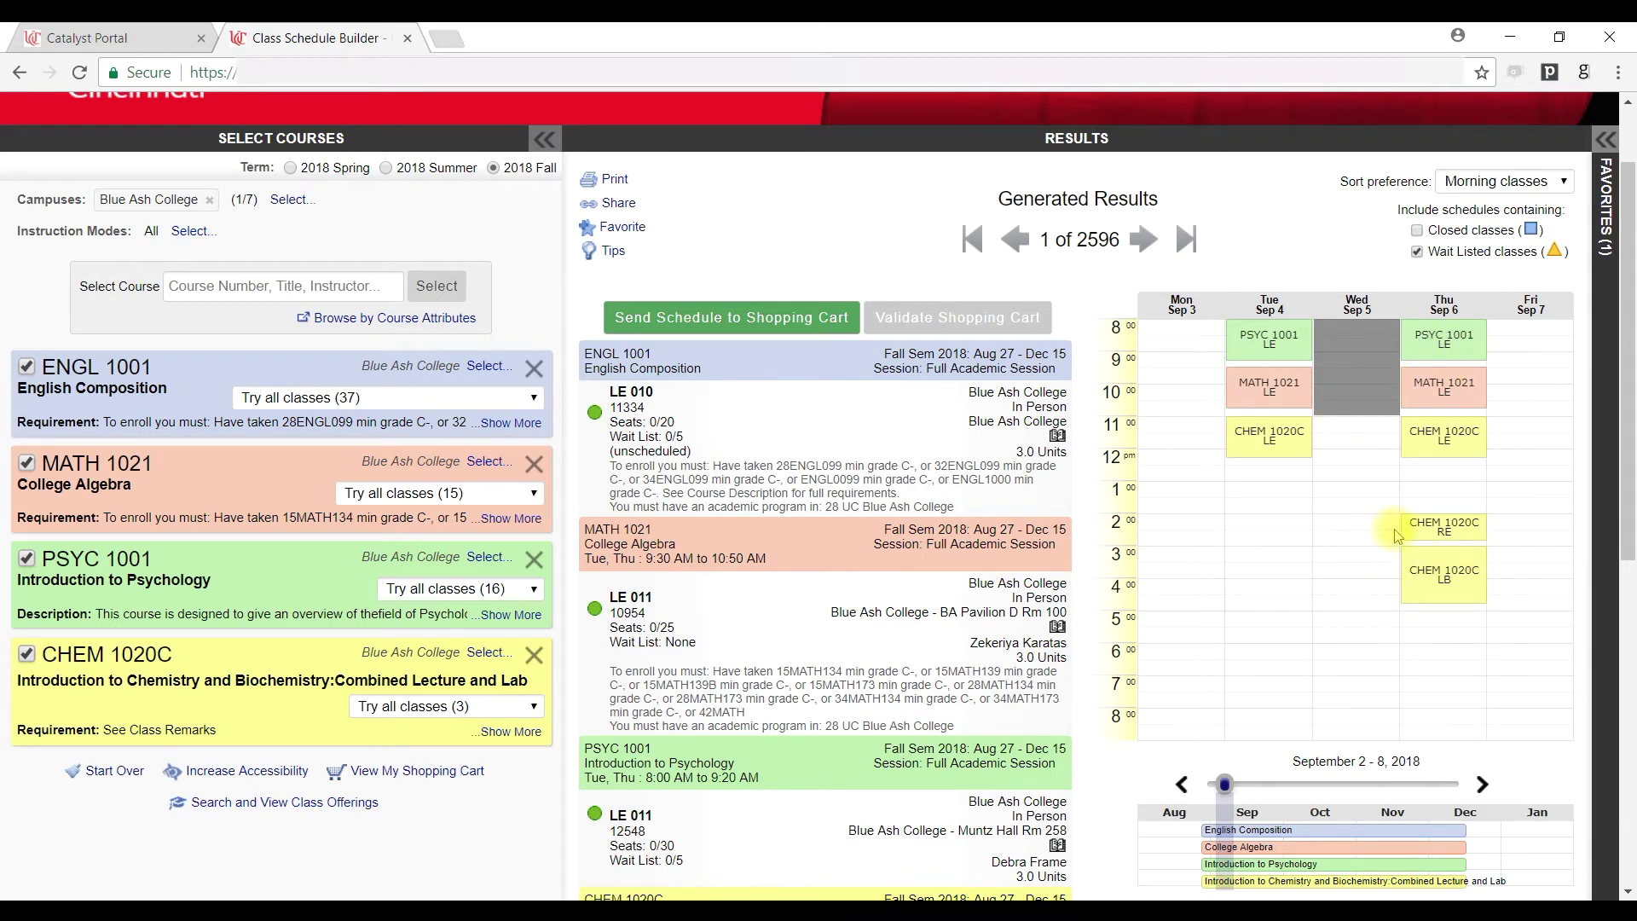
Restrict CHEM 1020C to specific section combinations, including LE 007 - LB 009 - RE 008 and LE 001 - LB 003 - RE 002, and restore all classes.
{"action": "left_click", "coordinate": [493, 709]}
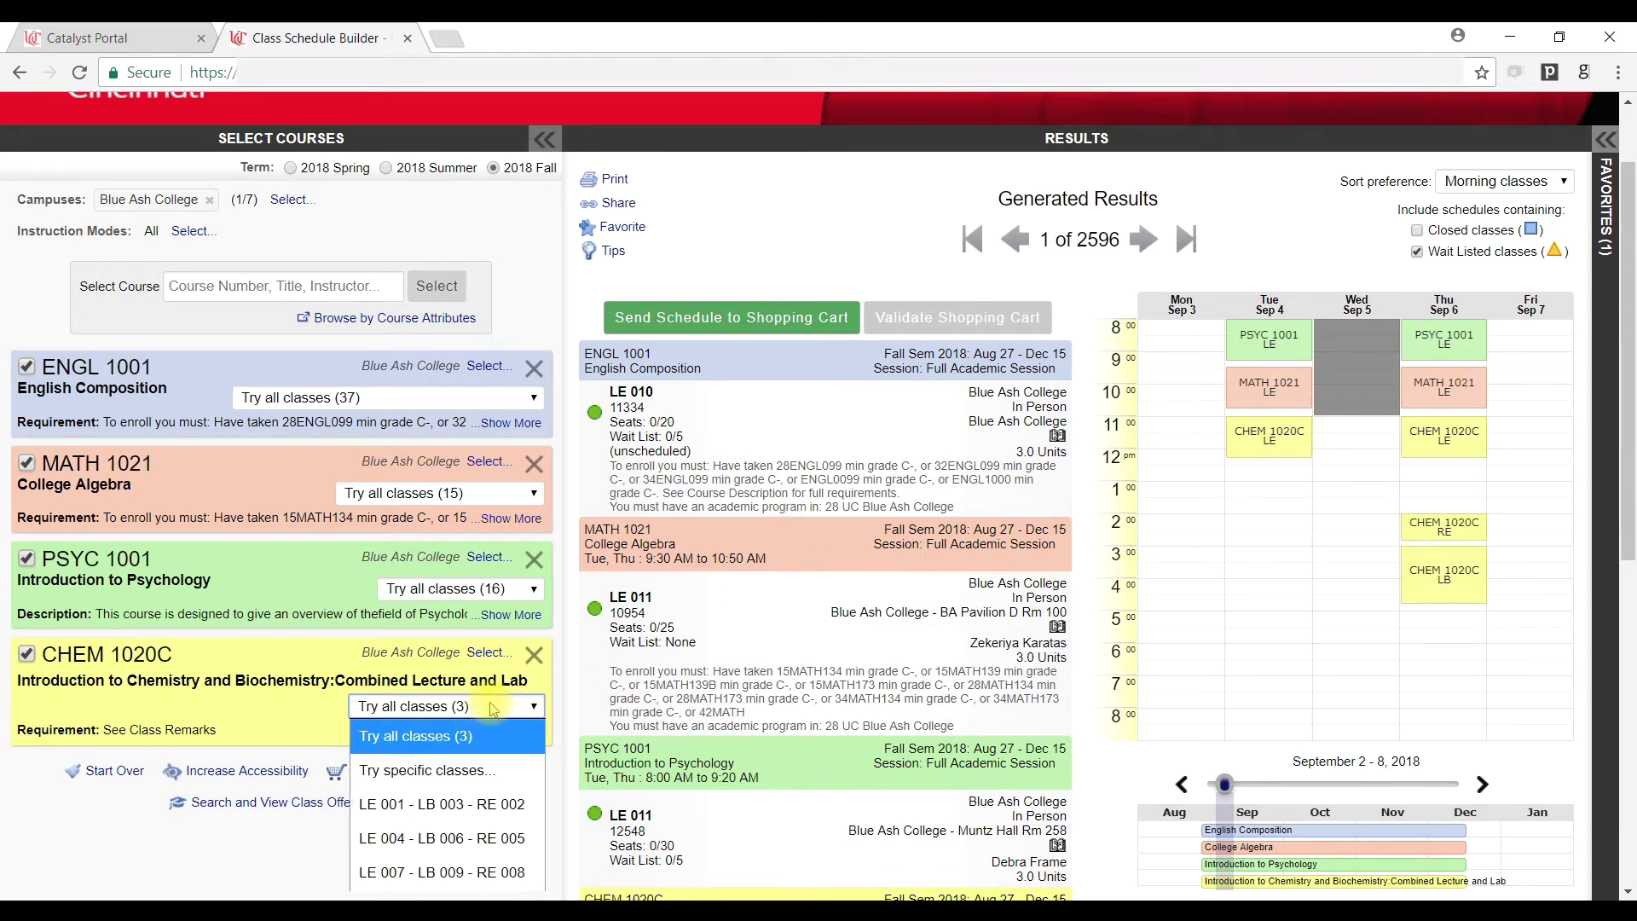
{"action": "left_click", "coordinate": [498, 803]}
{"action": "key", "text": "Down"}
{"action": "key", "text": "Down"}
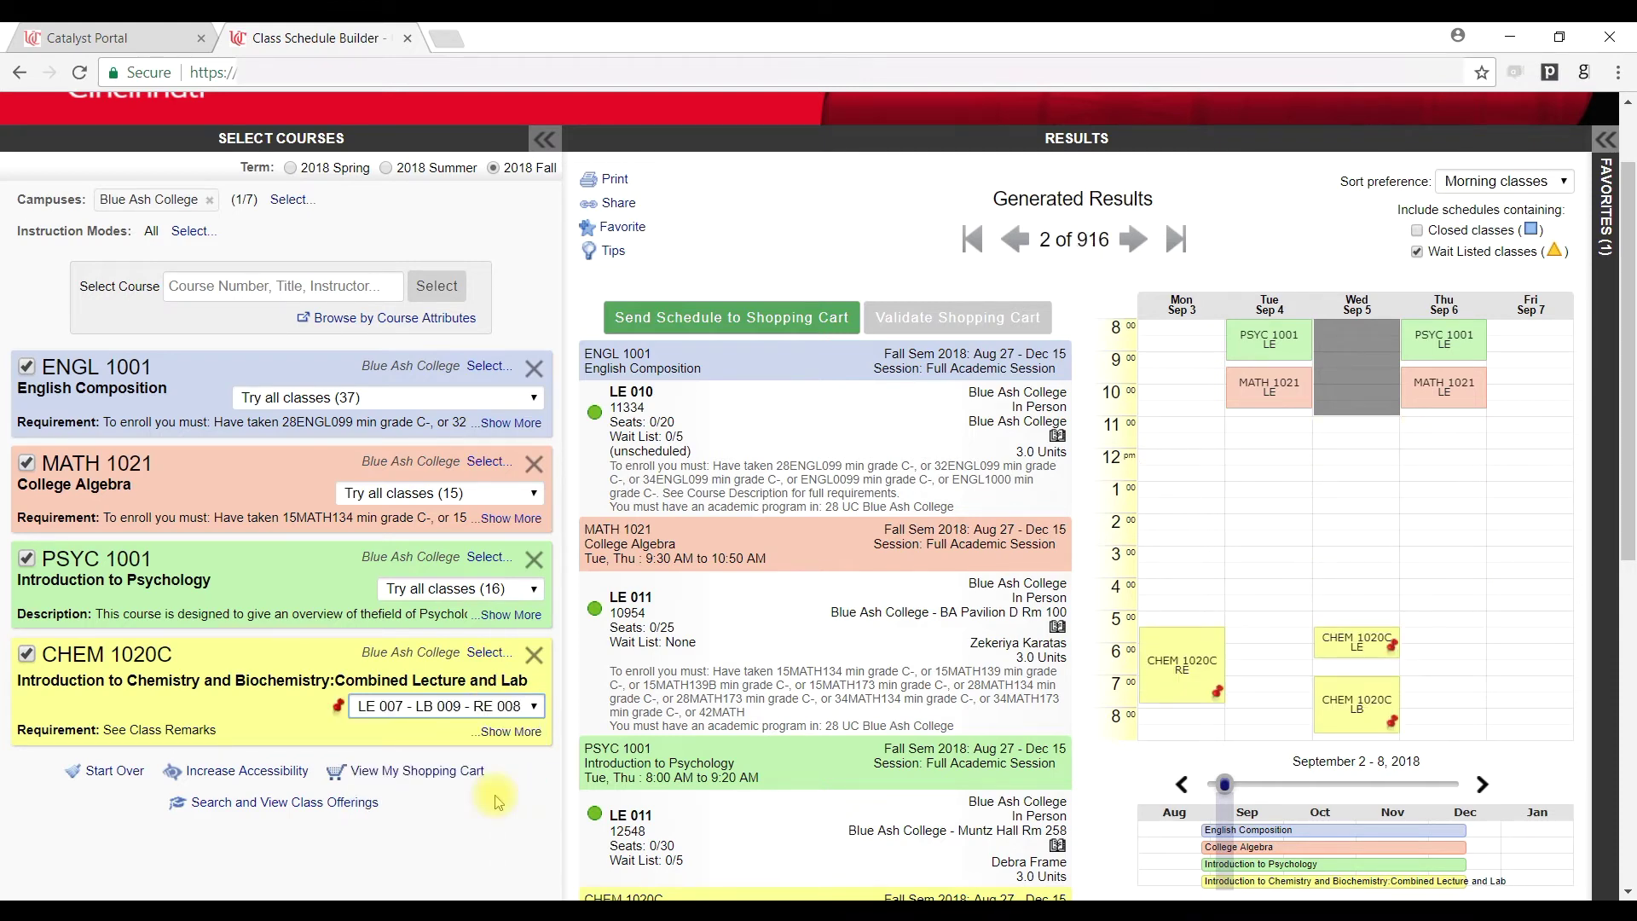
{"action": "key", "text": "Up"}
{"action": "key", "text": "Up"}
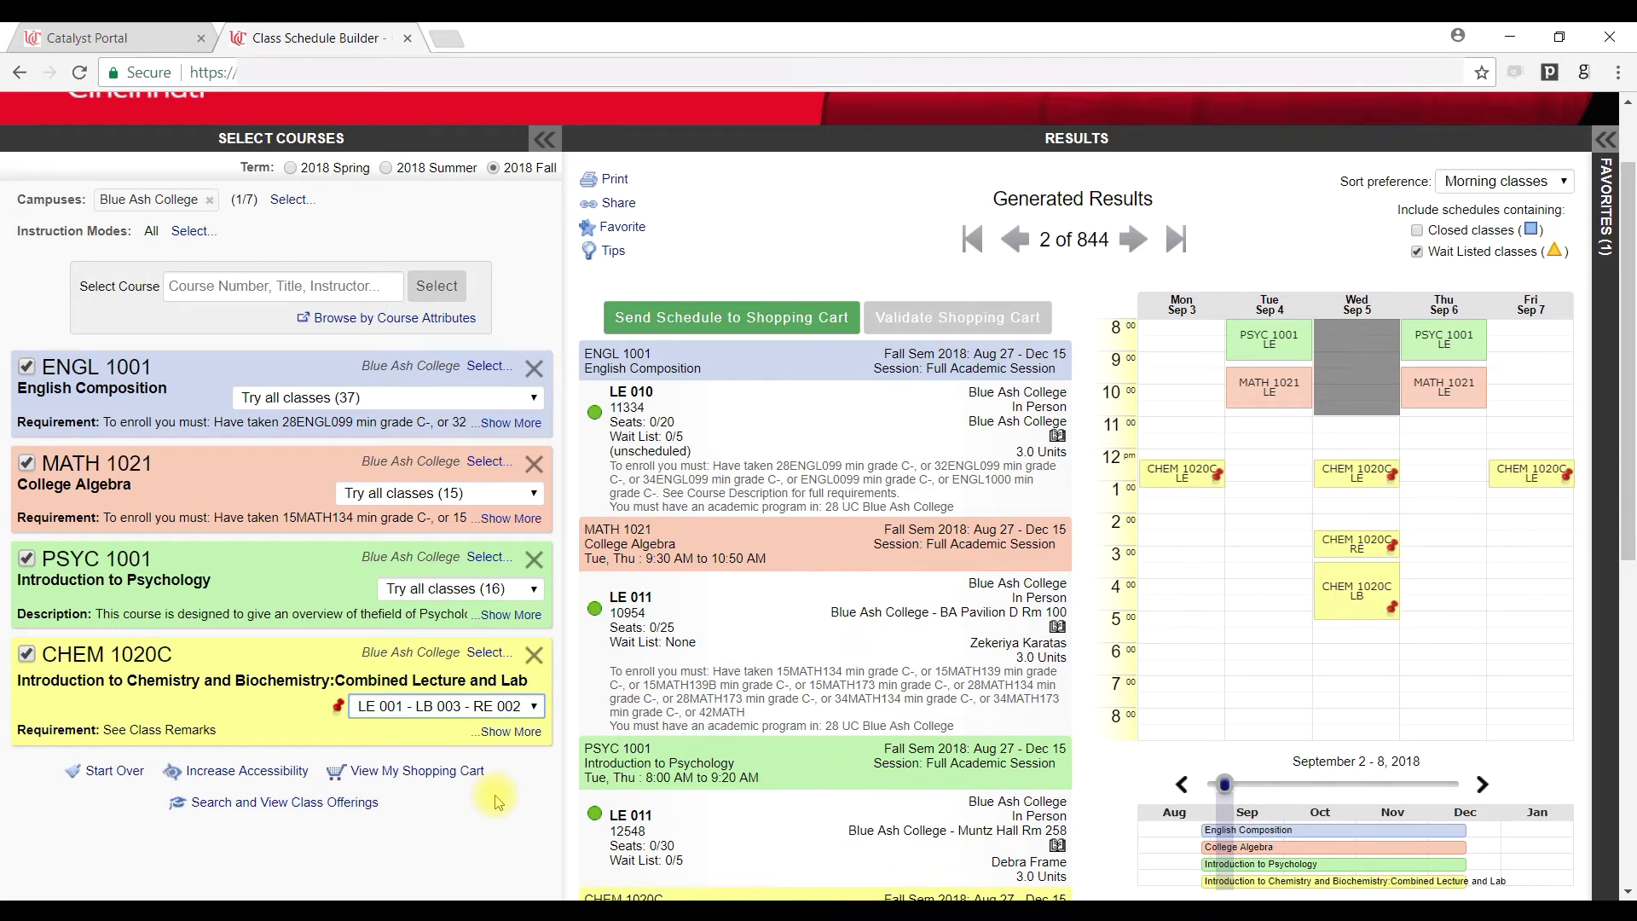
{"action": "key", "text": "Up"}
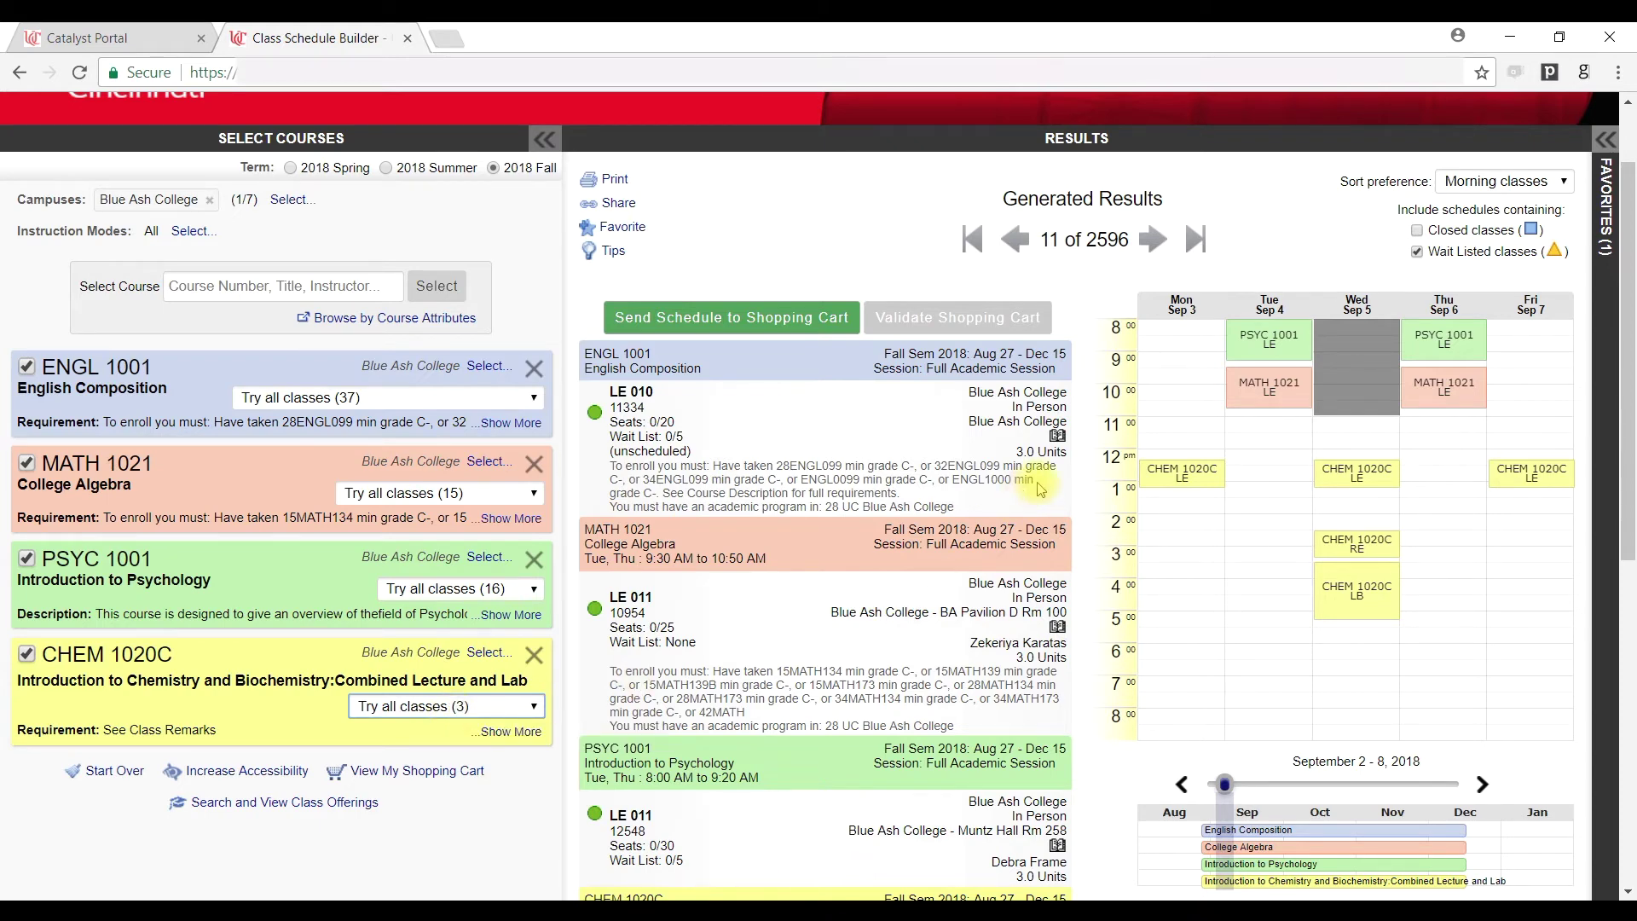
Pin the Monday CHEM 1020C lecture in the calendar, browse the matching schedules, and unpin it.
{"action": "left_click", "coordinate": [1165, 474]}
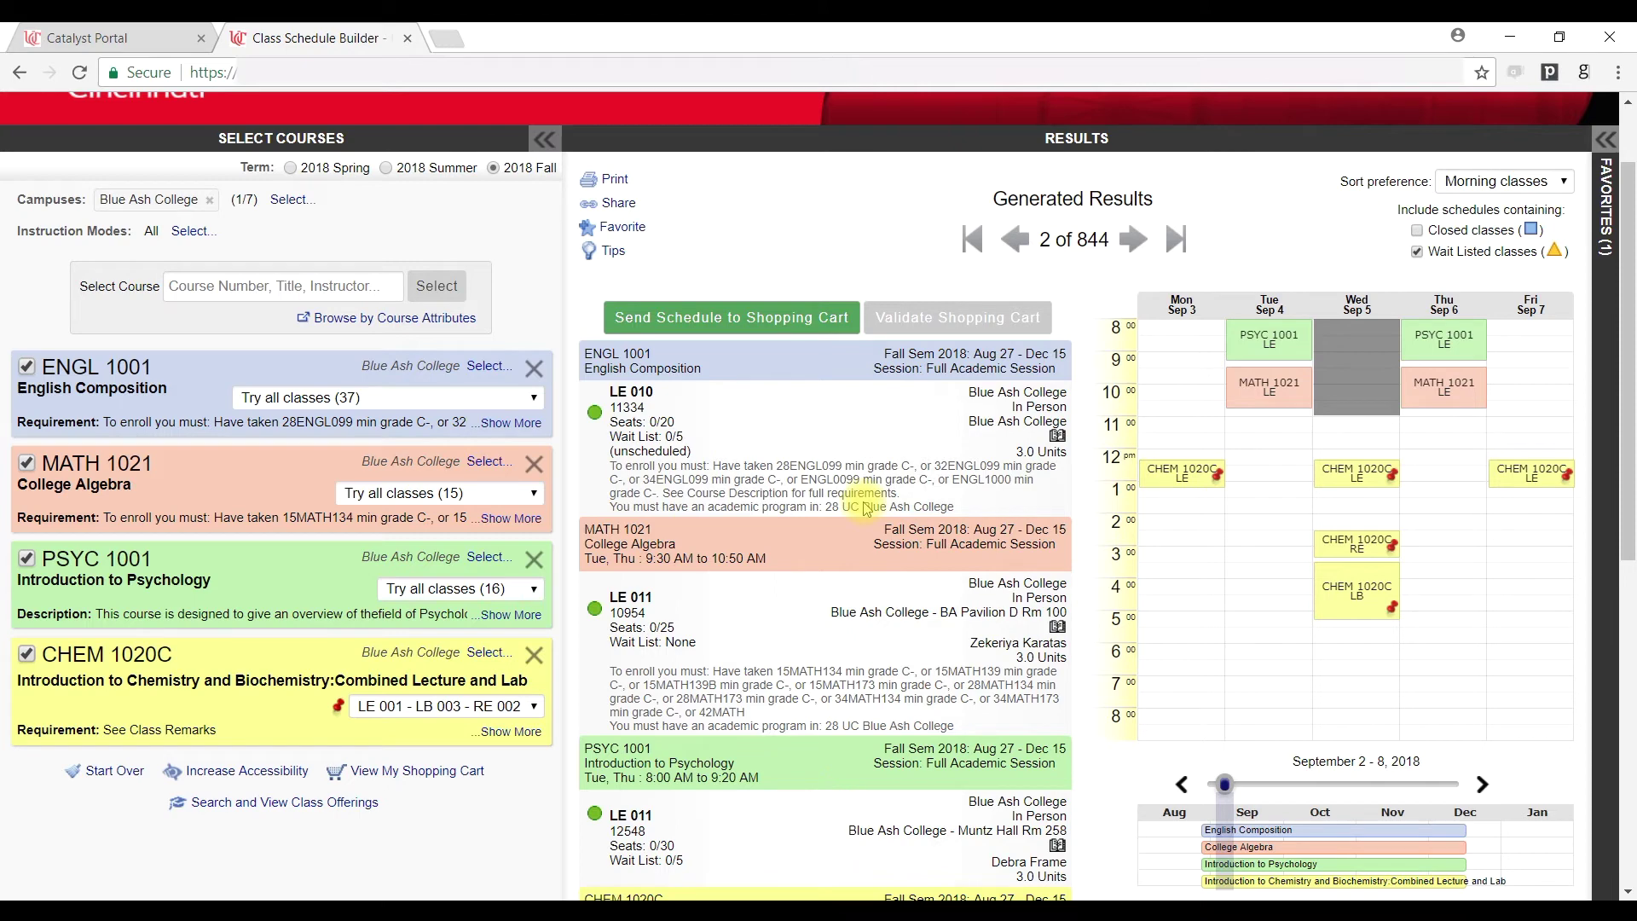
{"action": "key", "text": "Right"}
{"action": "key", "text": "Right"}
{"action": "key", "text": "Right"}
{"action": "key", "text": "Right"}
{"action": "key", "text": "Right"}
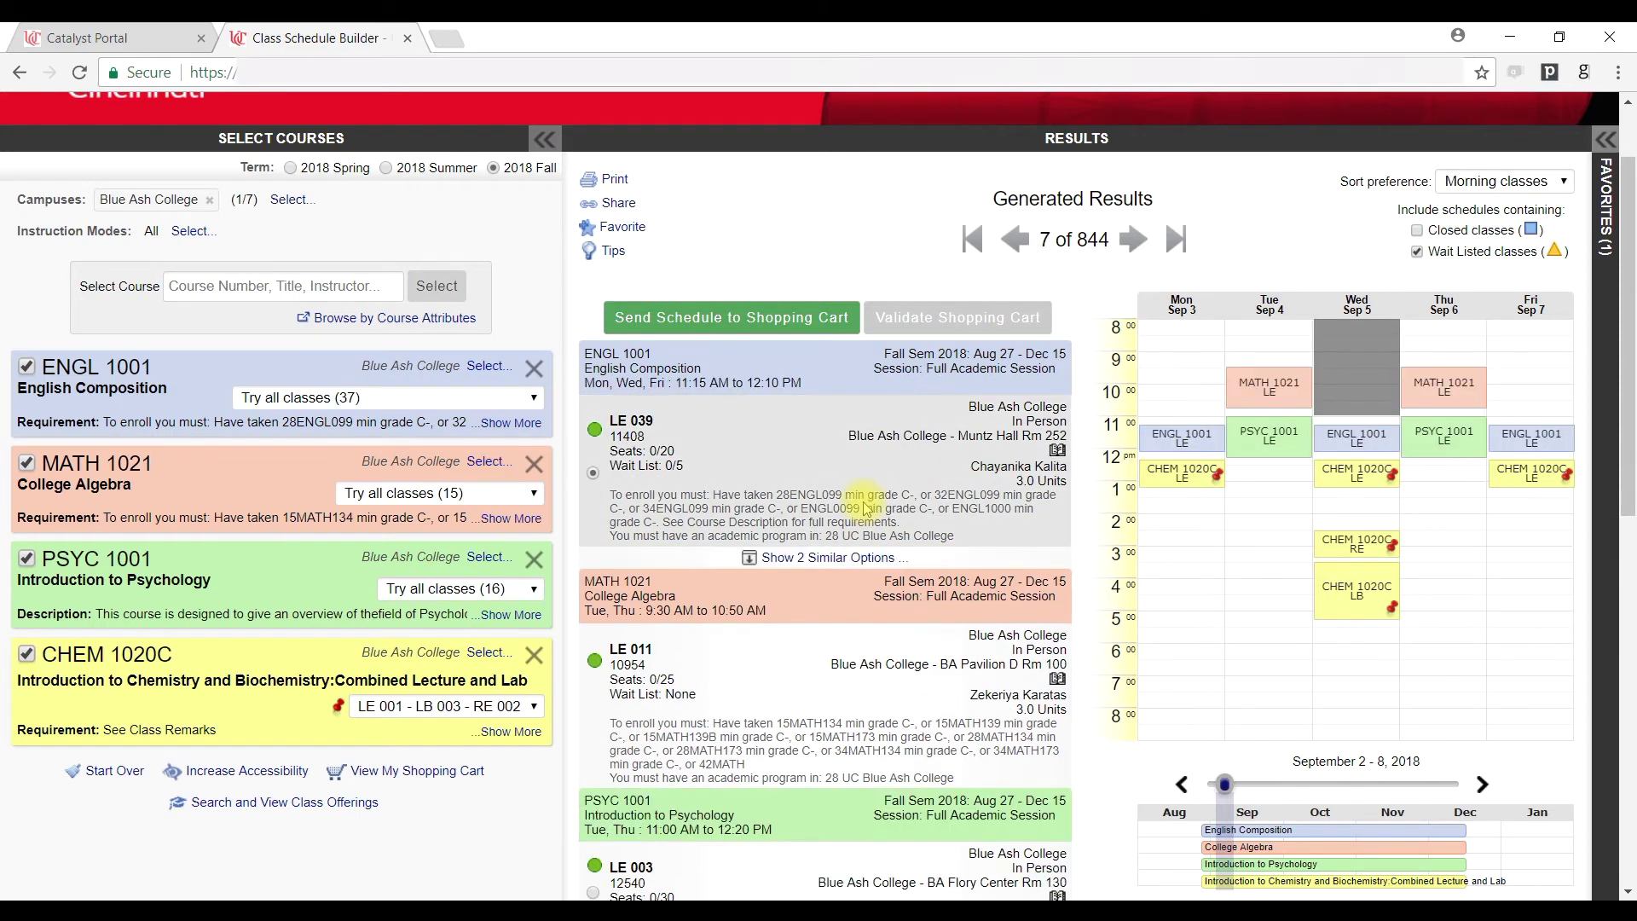
{"action": "key", "text": "Left"}
{"action": "key", "text": "Left"}
{"action": "key", "text": "Left"}
{"action": "key", "text": "Left"}
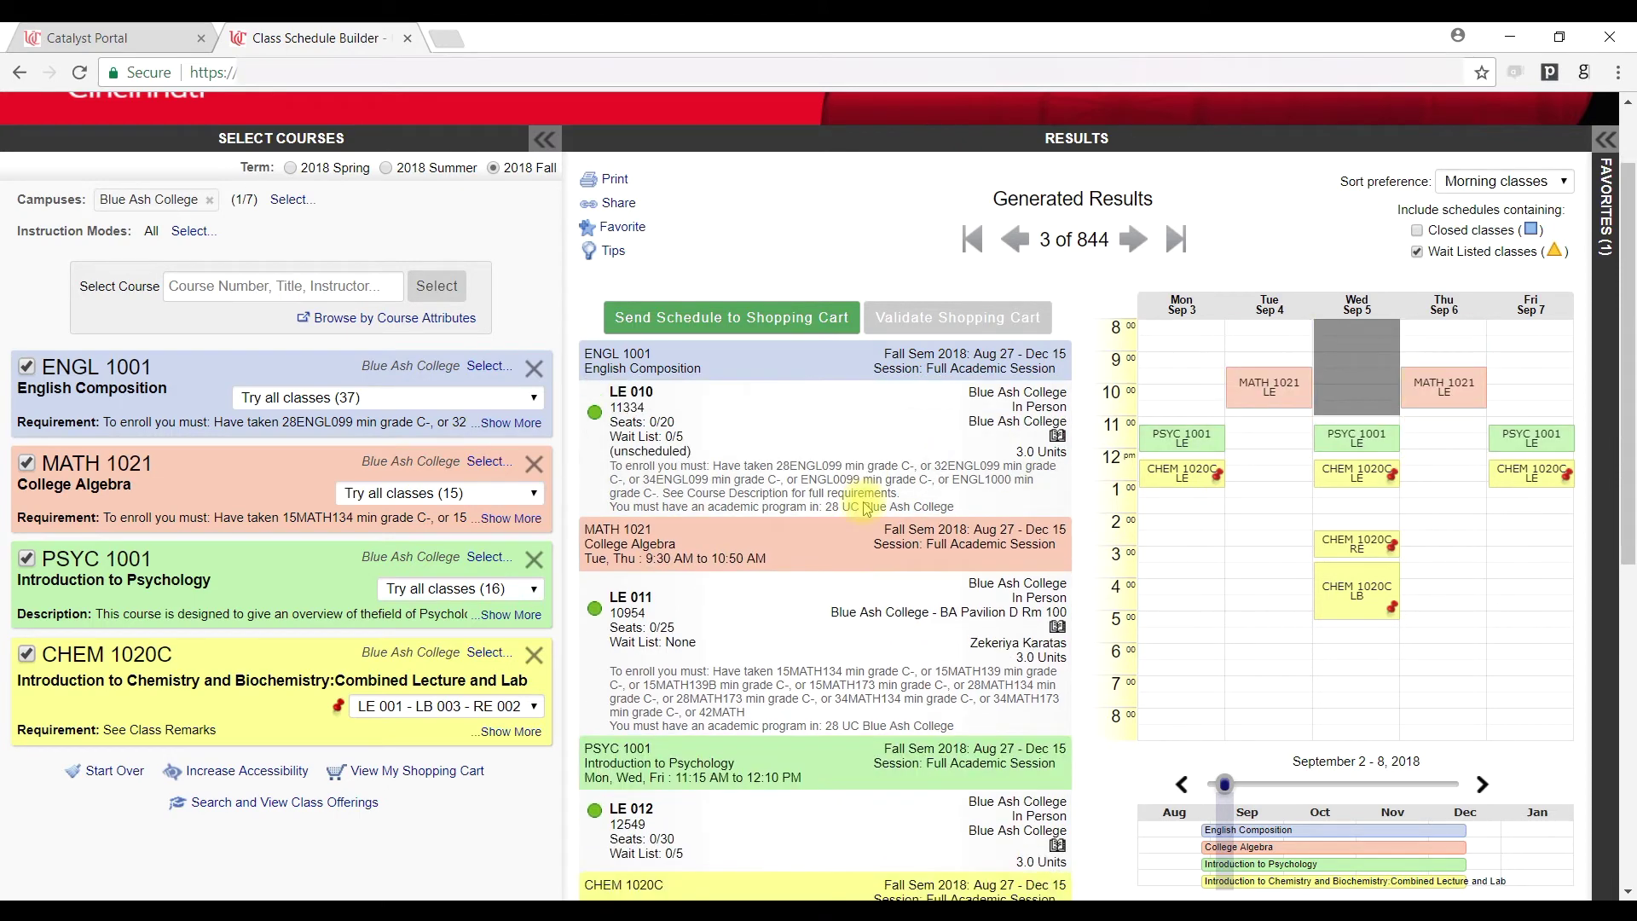
{"action": "left_click", "coordinate": [1217, 474]}
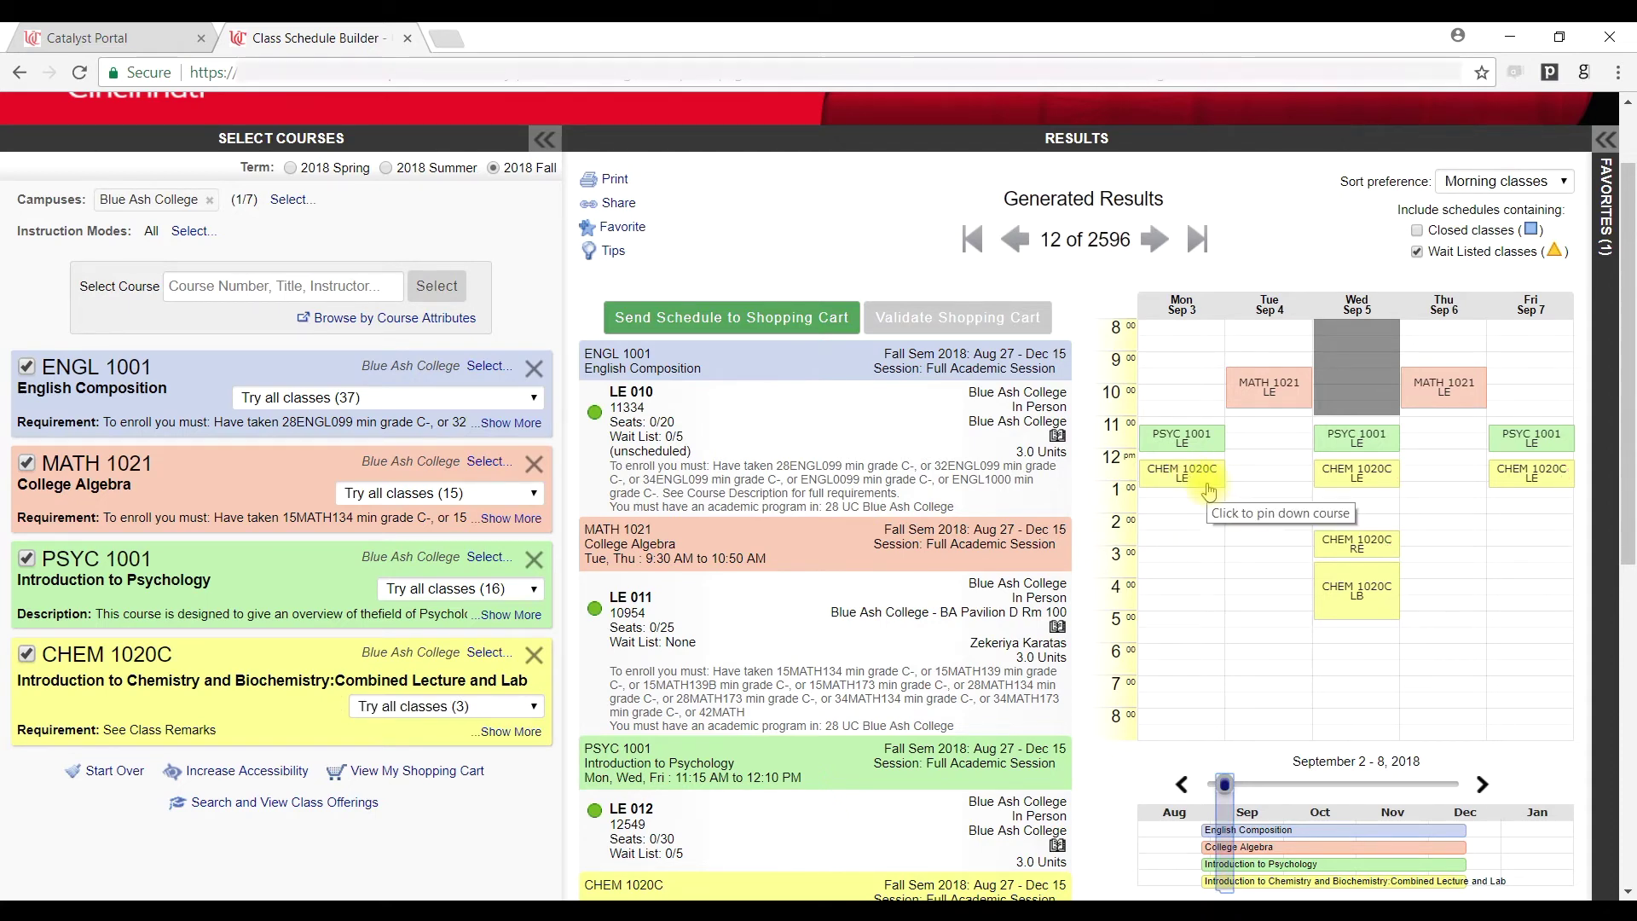
View the schedule's calendar for weeks in late September and return it to the week of September 2 - 8, 2018.
{"action": "scroll", "coordinate": [1205, 508], "scroll_direction": "down", "scroll_amount": 3}
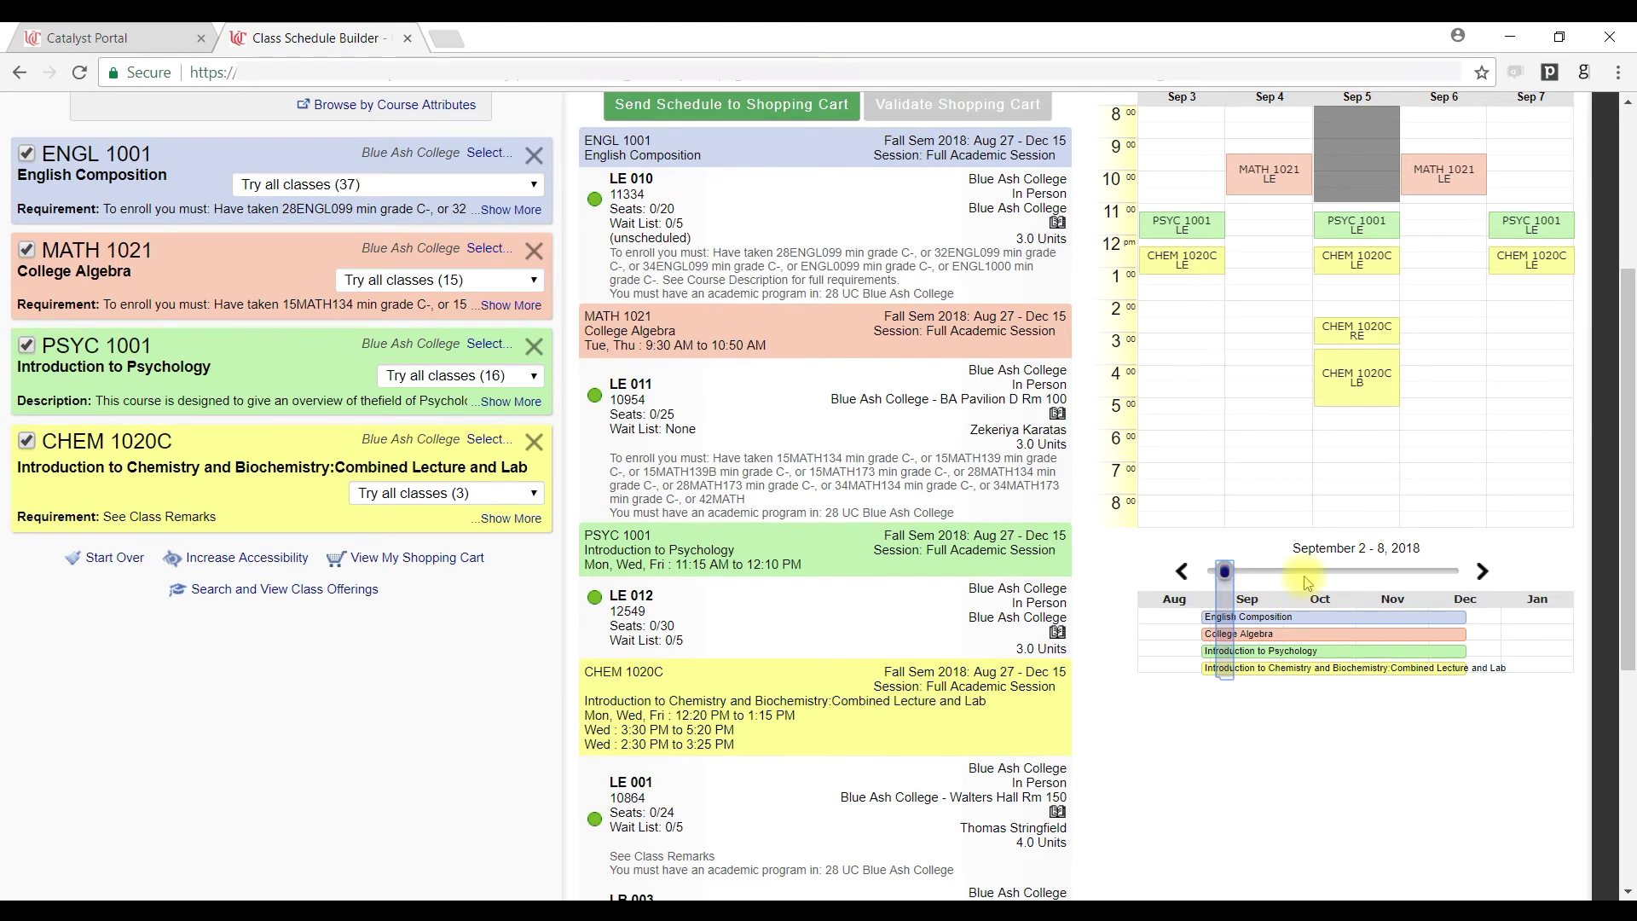
{"action": "left_click", "coordinate": [1475, 572]}
{"action": "left_click", "coordinate": [1475, 572]}
{"action": "left_click", "coordinate": [1474, 572]}
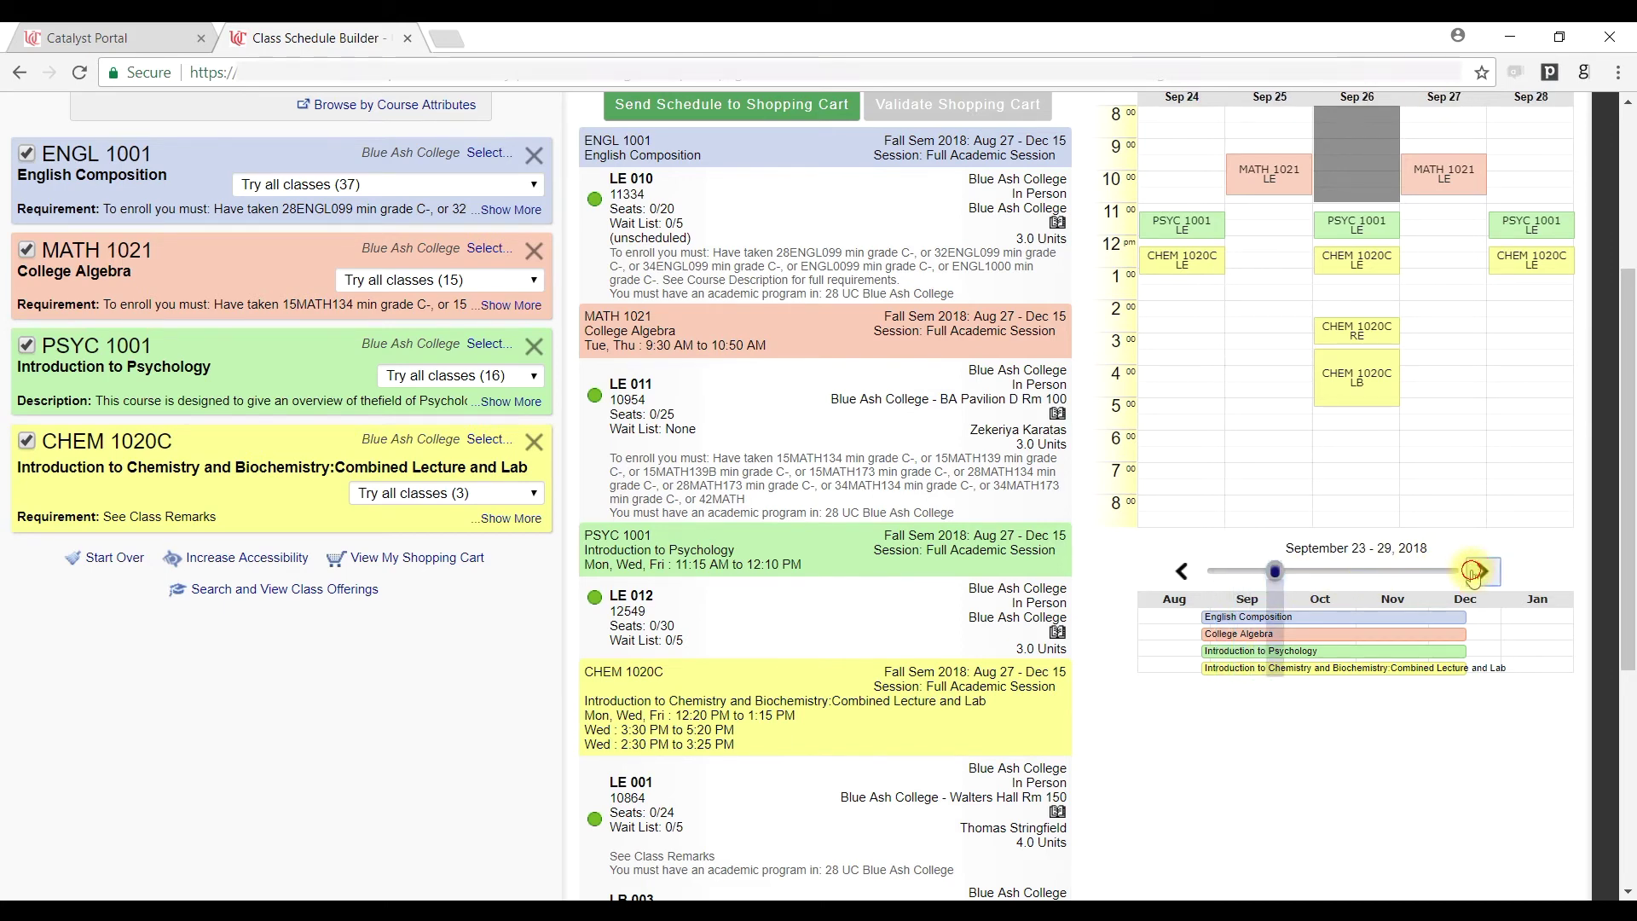
{"action": "left_click", "coordinate": [1475, 571]}
{"action": "left_click_drag", "start_coordinate": [1291, 571], "coordinate": [1238, 585]}
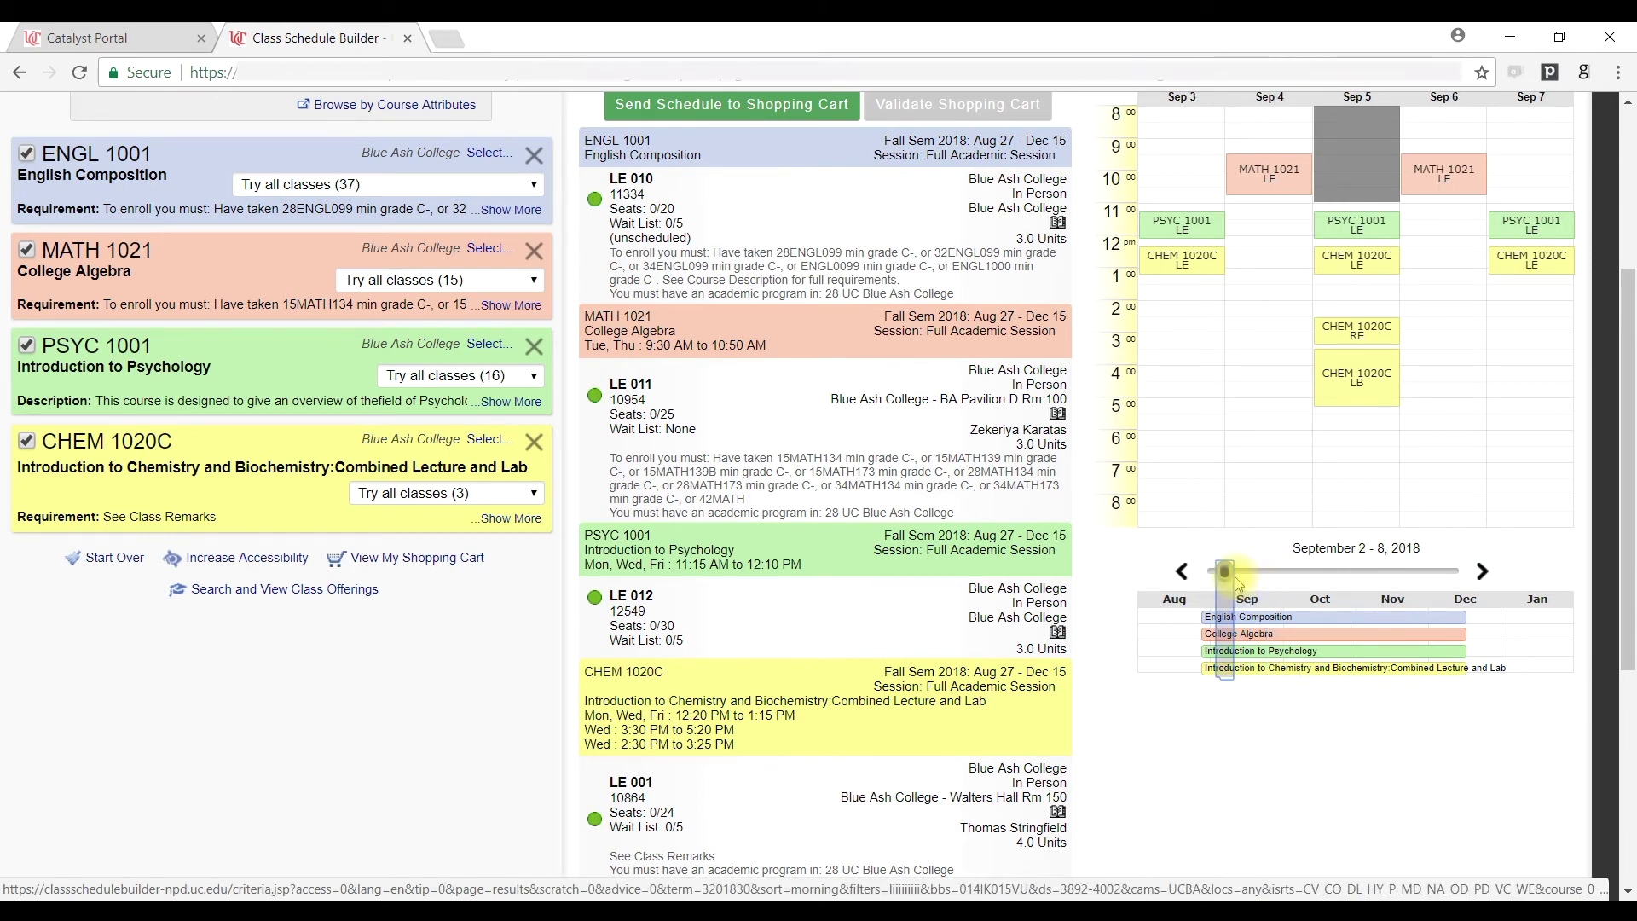
{"action": "scroll", "coordinate": [1238, 585], "scroll_direction": "up", "scroll_amount": 3}
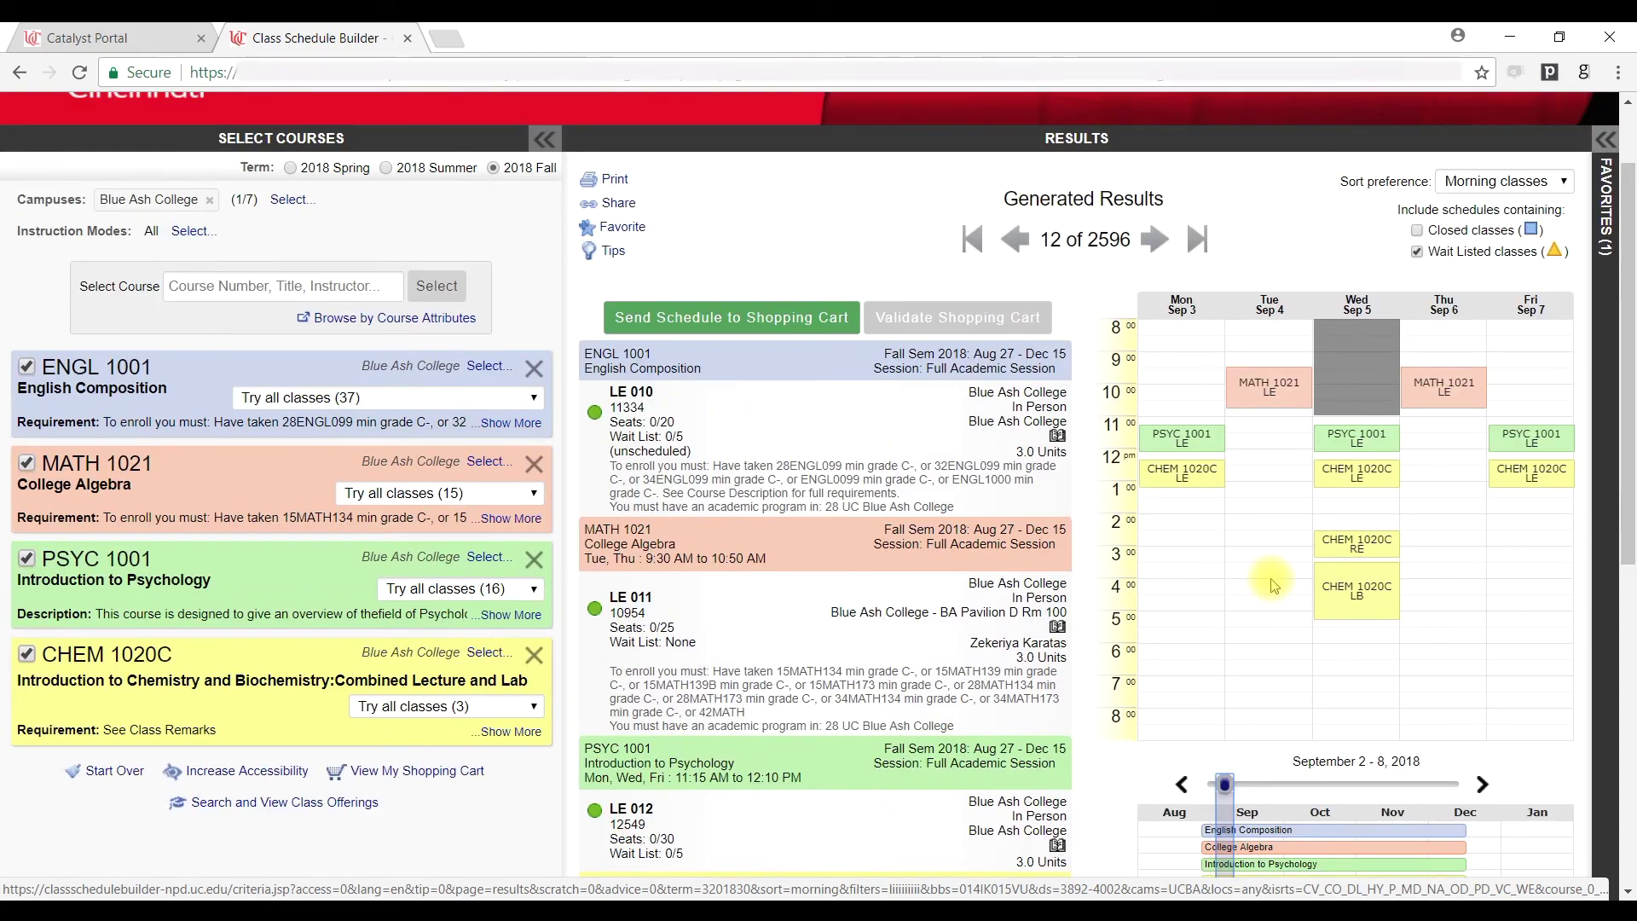
Review the current schedule's section details, total units and enrollment notes.
{"action": "scroll", "coordinate": [1057, 588], "scroll_direction": "down", "scroll_amount": 7}
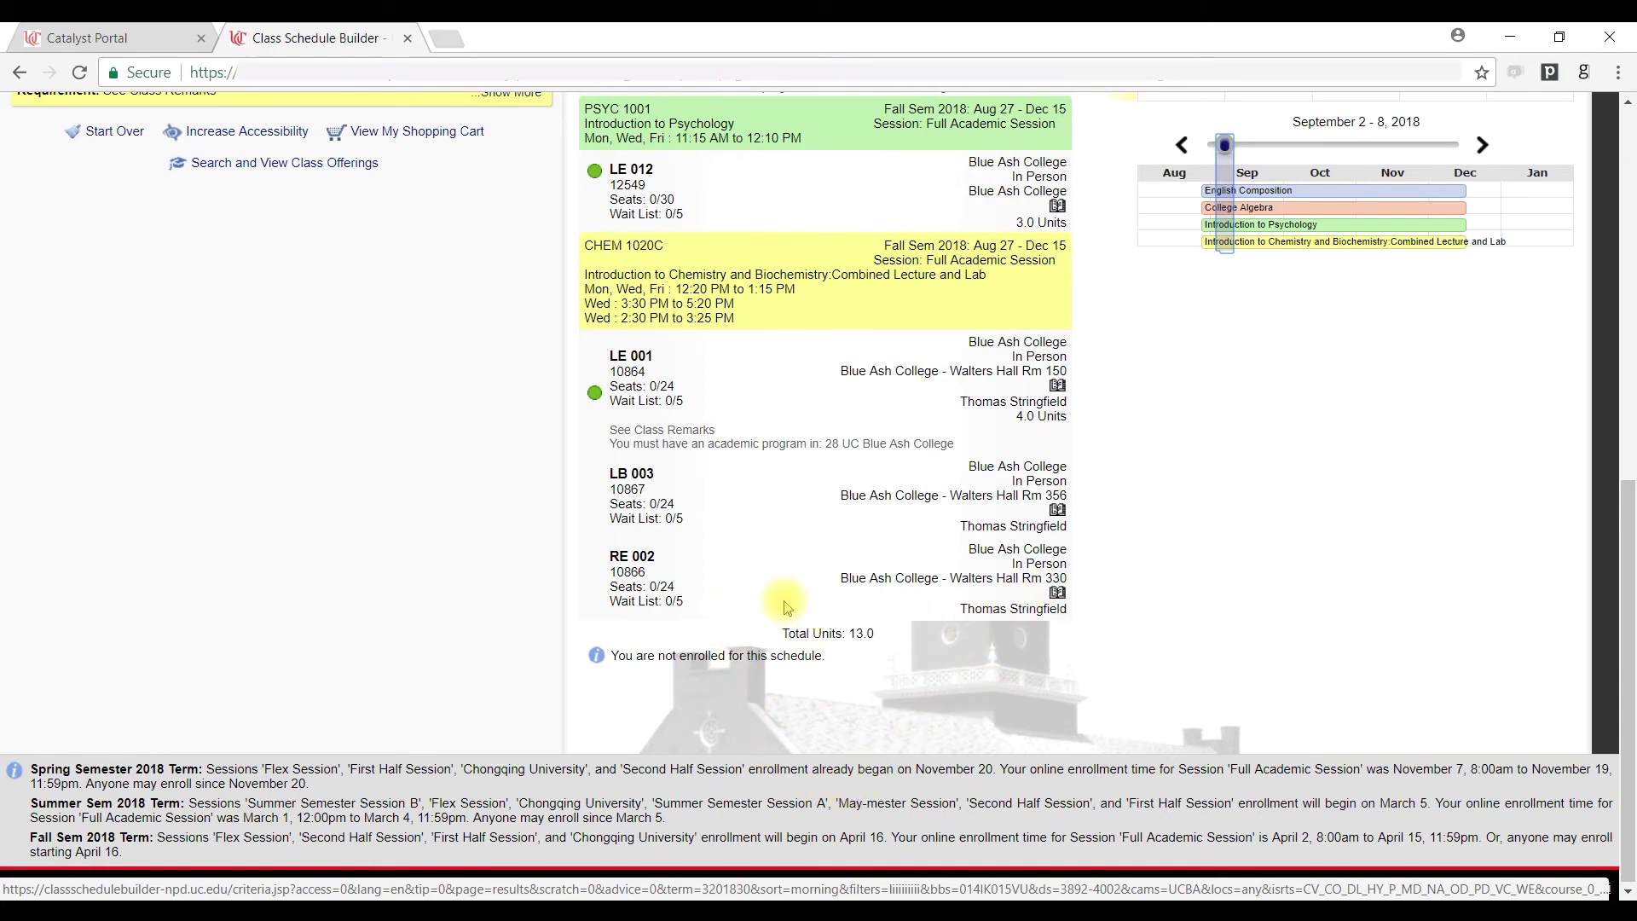
{"action": "scroll", "coordinate": [954, 573], "scroll_direction": "up", "scroll_amount": 5}
{"action": "scroll", "coordinate": [1112, 435], "scroll_direction": "down", "scroll_amount": 4}
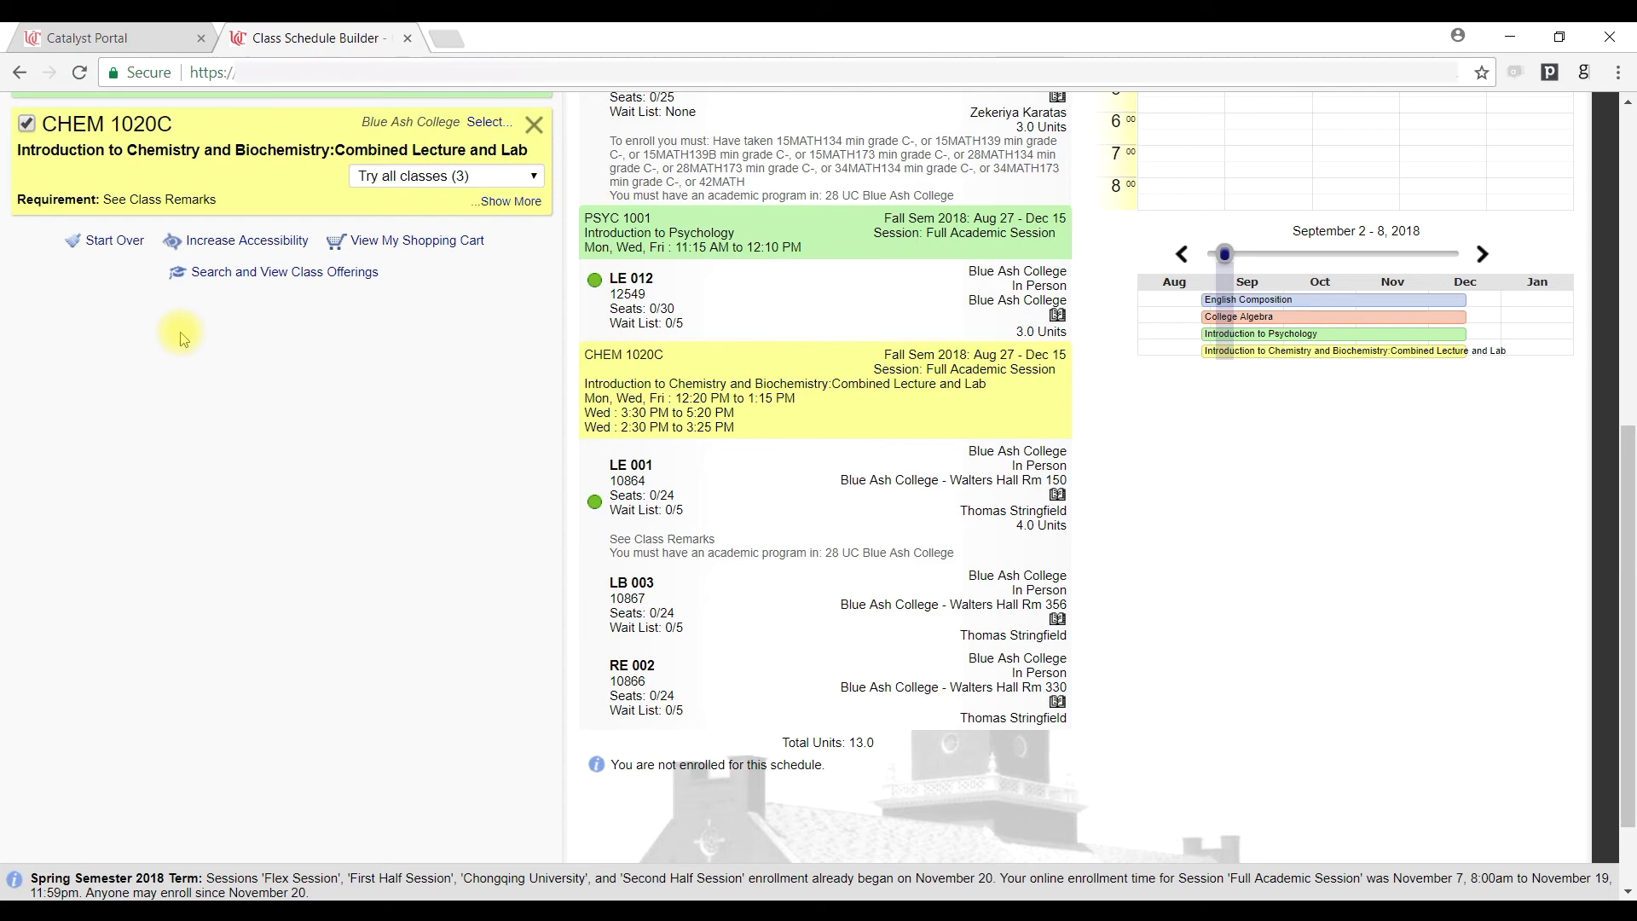
{"action": "scroll", "coordinate": [170, 333], "scroll_direction": "up", "scroll_amount": 6}
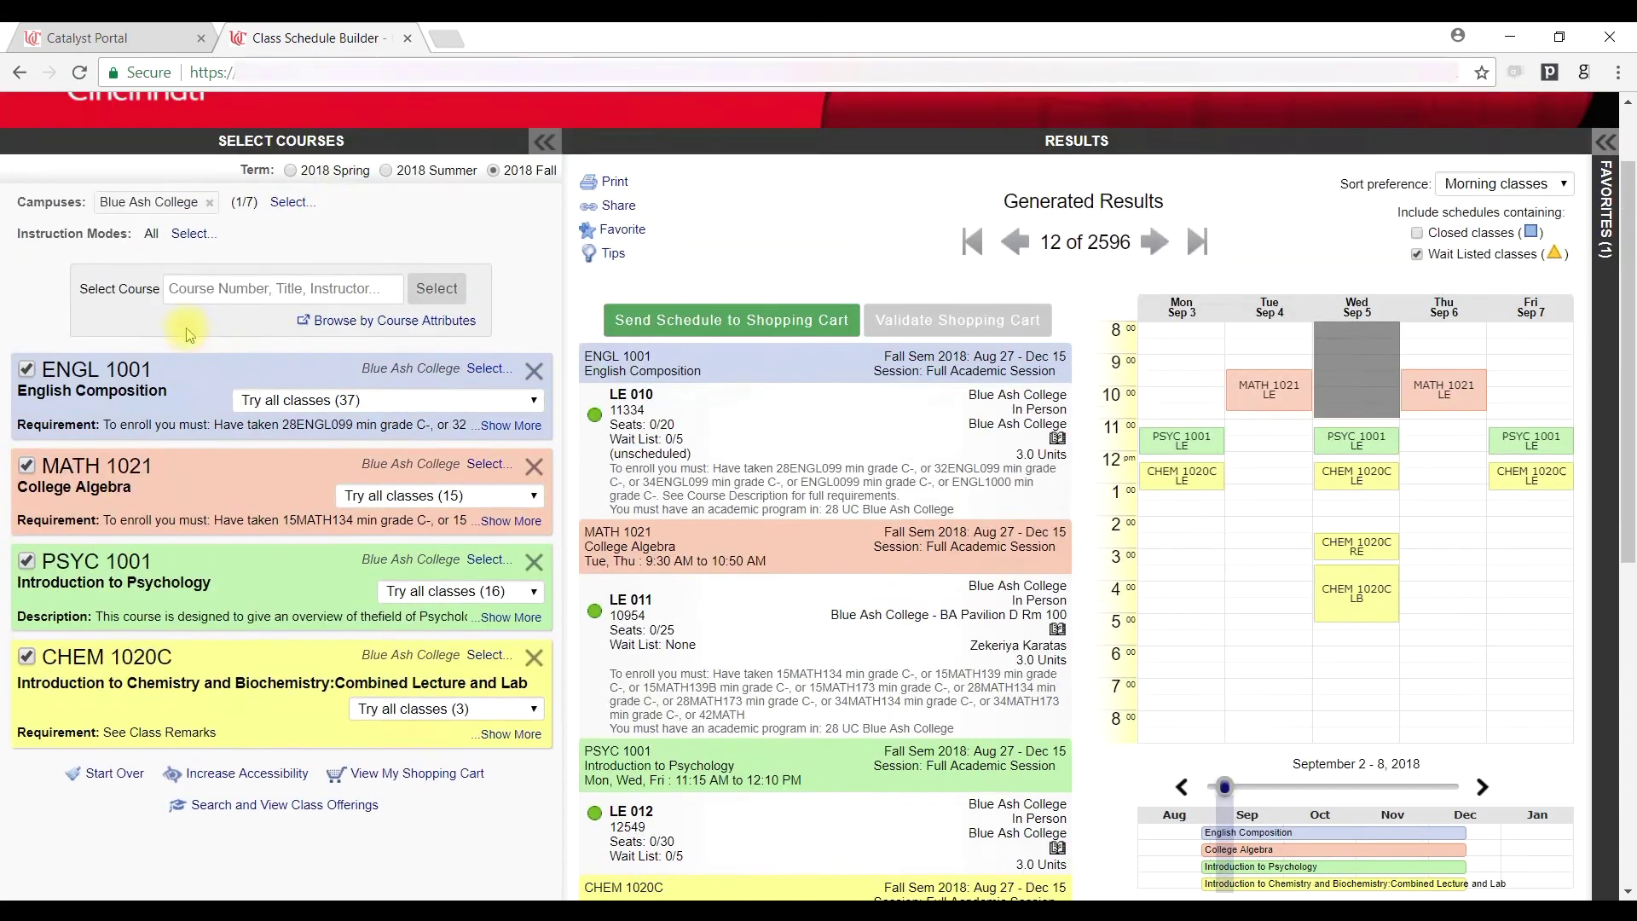
Save the current schedule as a favorite and open its preview among the favorites.
{"action": "left_click", "coordinate": [613, 229]}
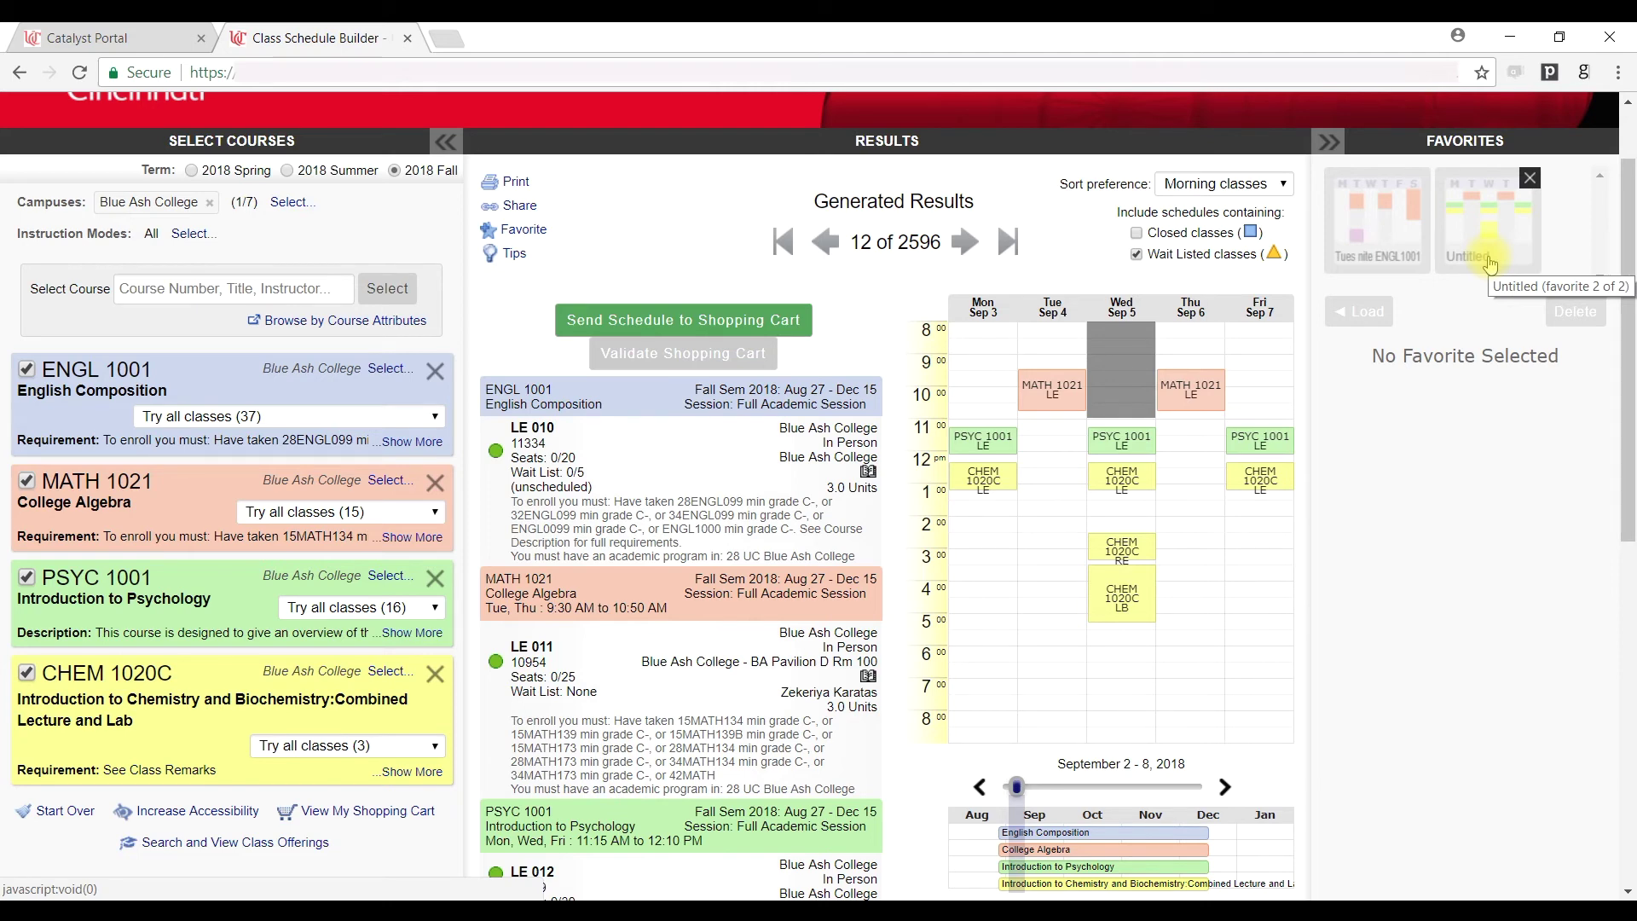
{"action": "left_click", "coordinate": [1490, 265]}
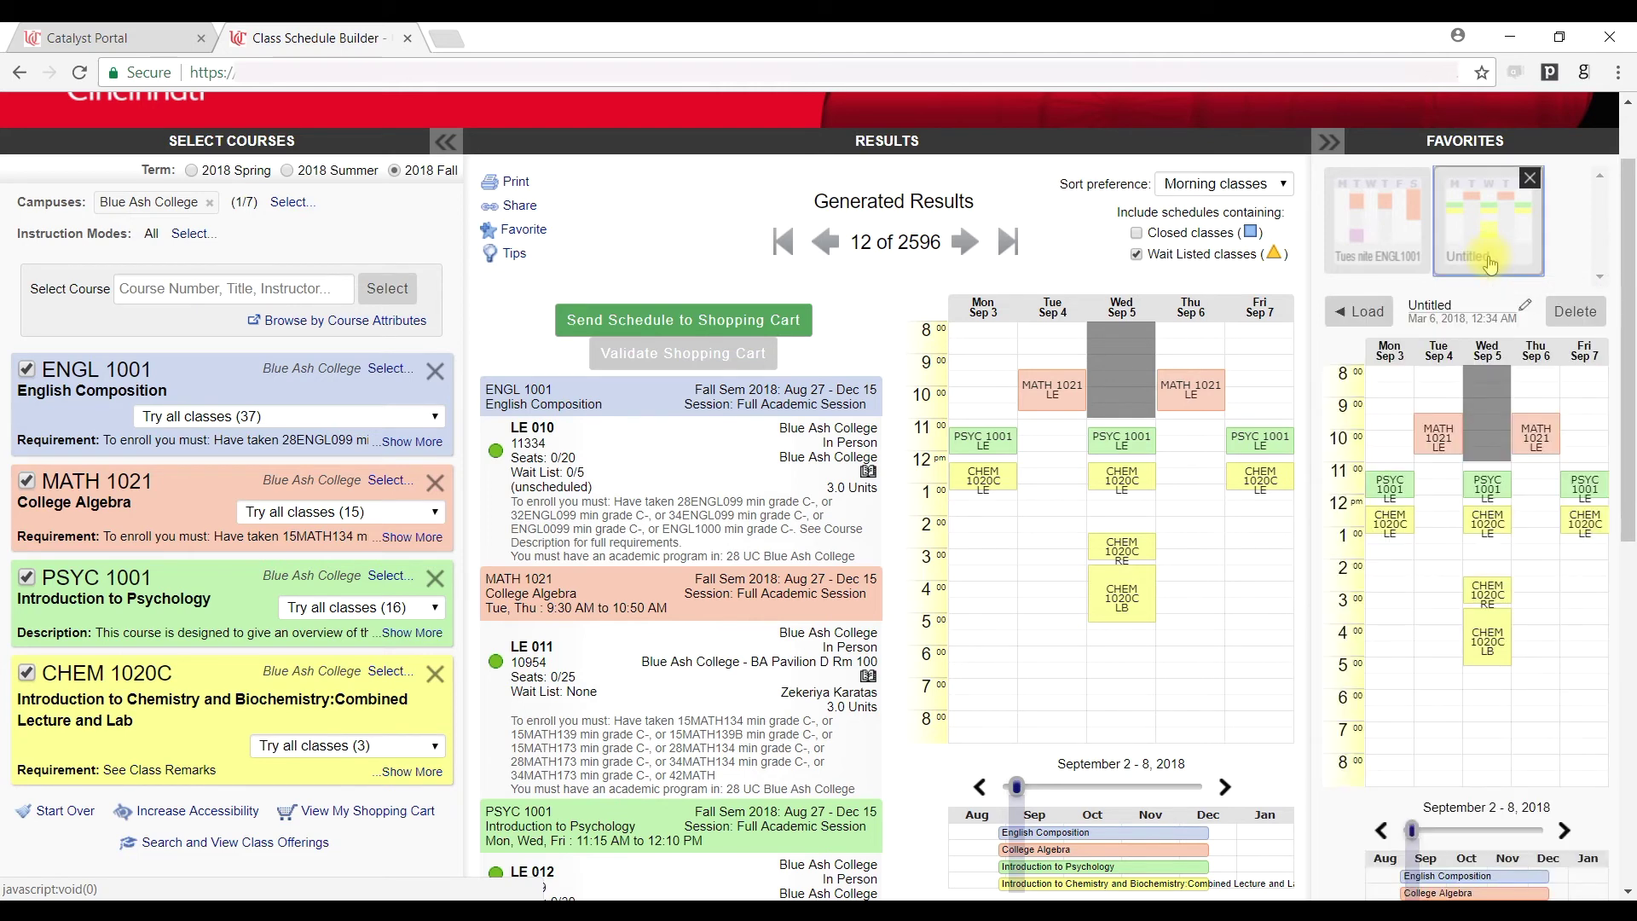
Advance to generated schedule 20 and create a short link for sharing it.
{"action": "left_click", "coordinate": [971, 254]}
{"action": "left_click", "coordinate": [971, 254]}
{"action": "left_click", "coordinate": [971, 254]}
{"action": "left_click", "coordinate": [971, 254]}
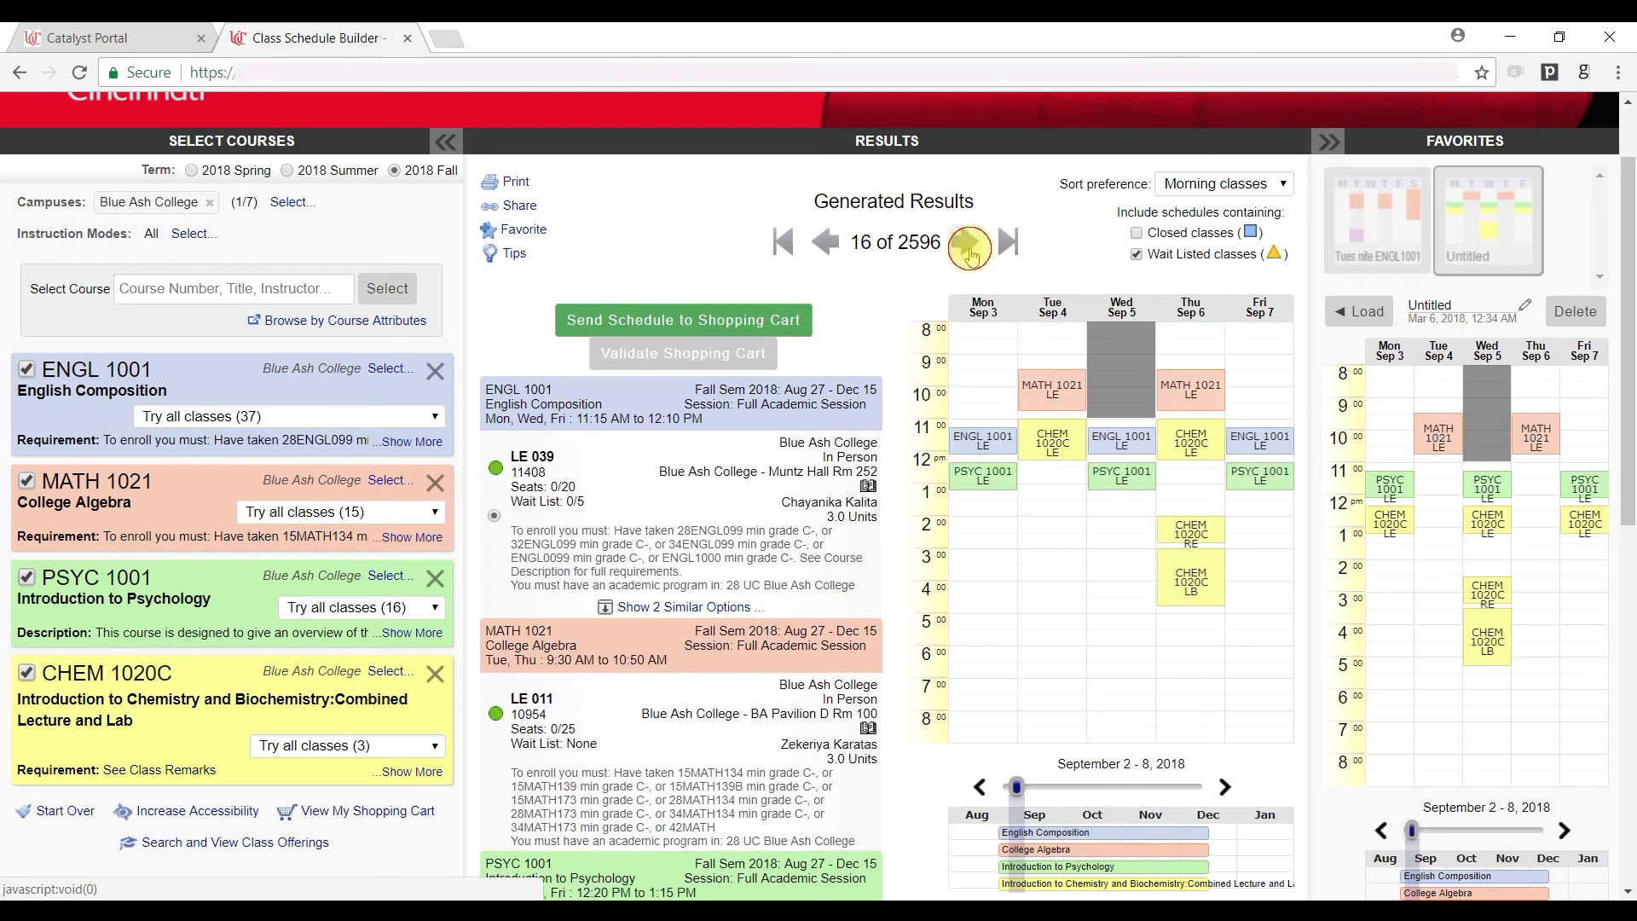
{"action": "left_click", "coordinate": [971, 254]}
{"action": "left_click", "coordinate": [971, 254]}
{"action": "left_click", "coordinate": [971, 254]}
{"action": "left_click", "coordinate": [971, 255]}
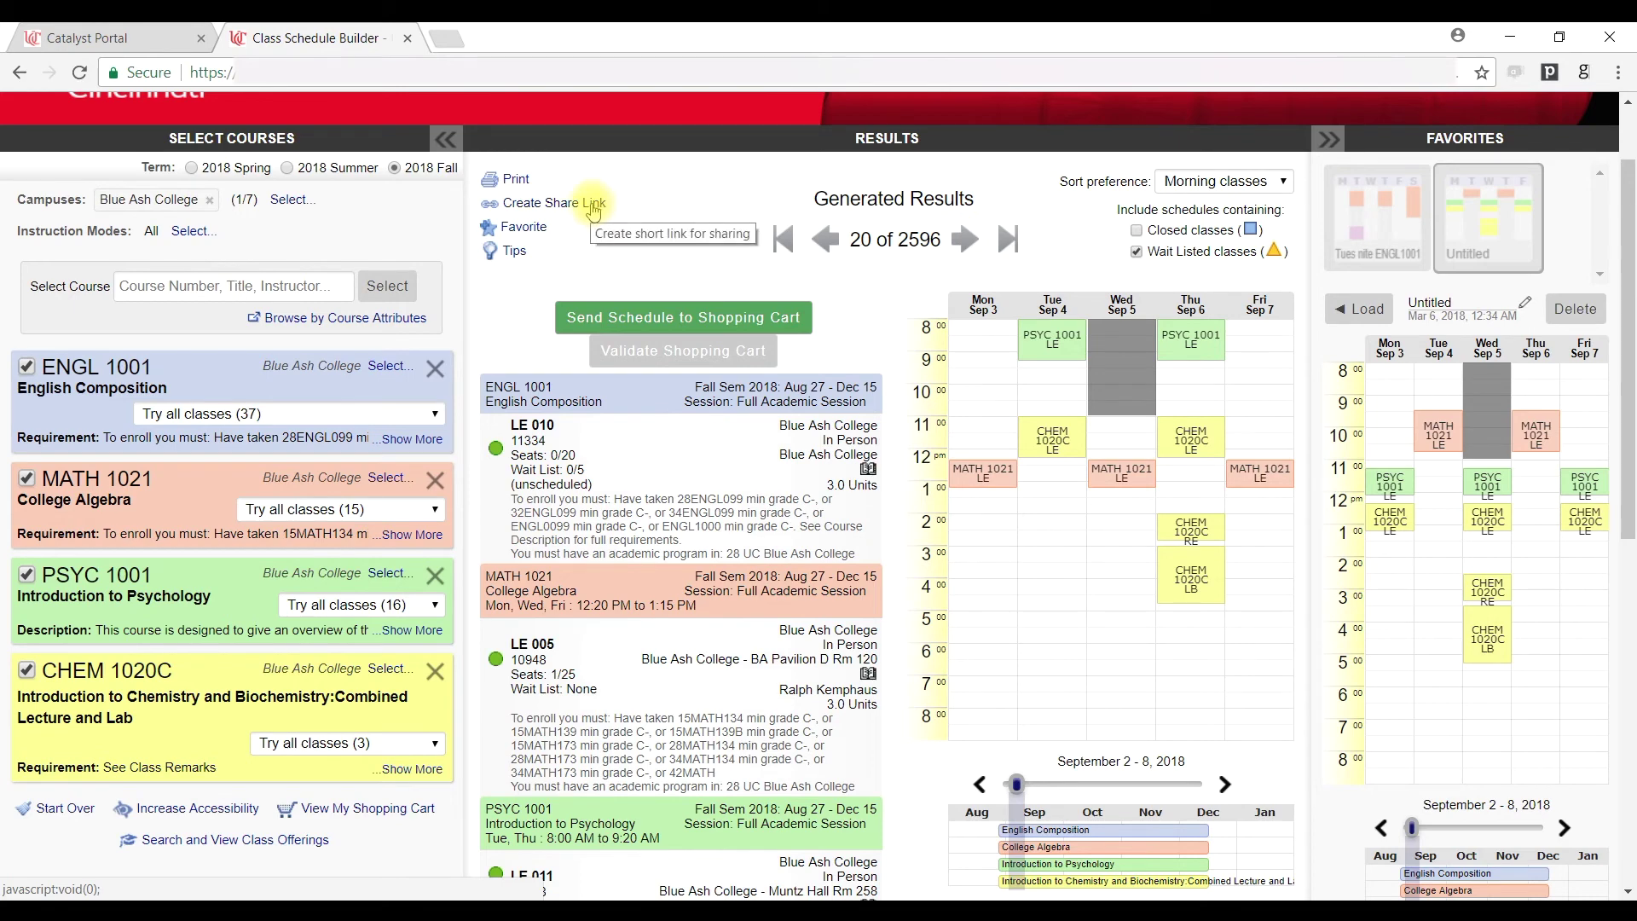
{"action": "left_click", "coordinate": [595, 204]}
{"action": "left_click", "coordinate": [592, 203]}
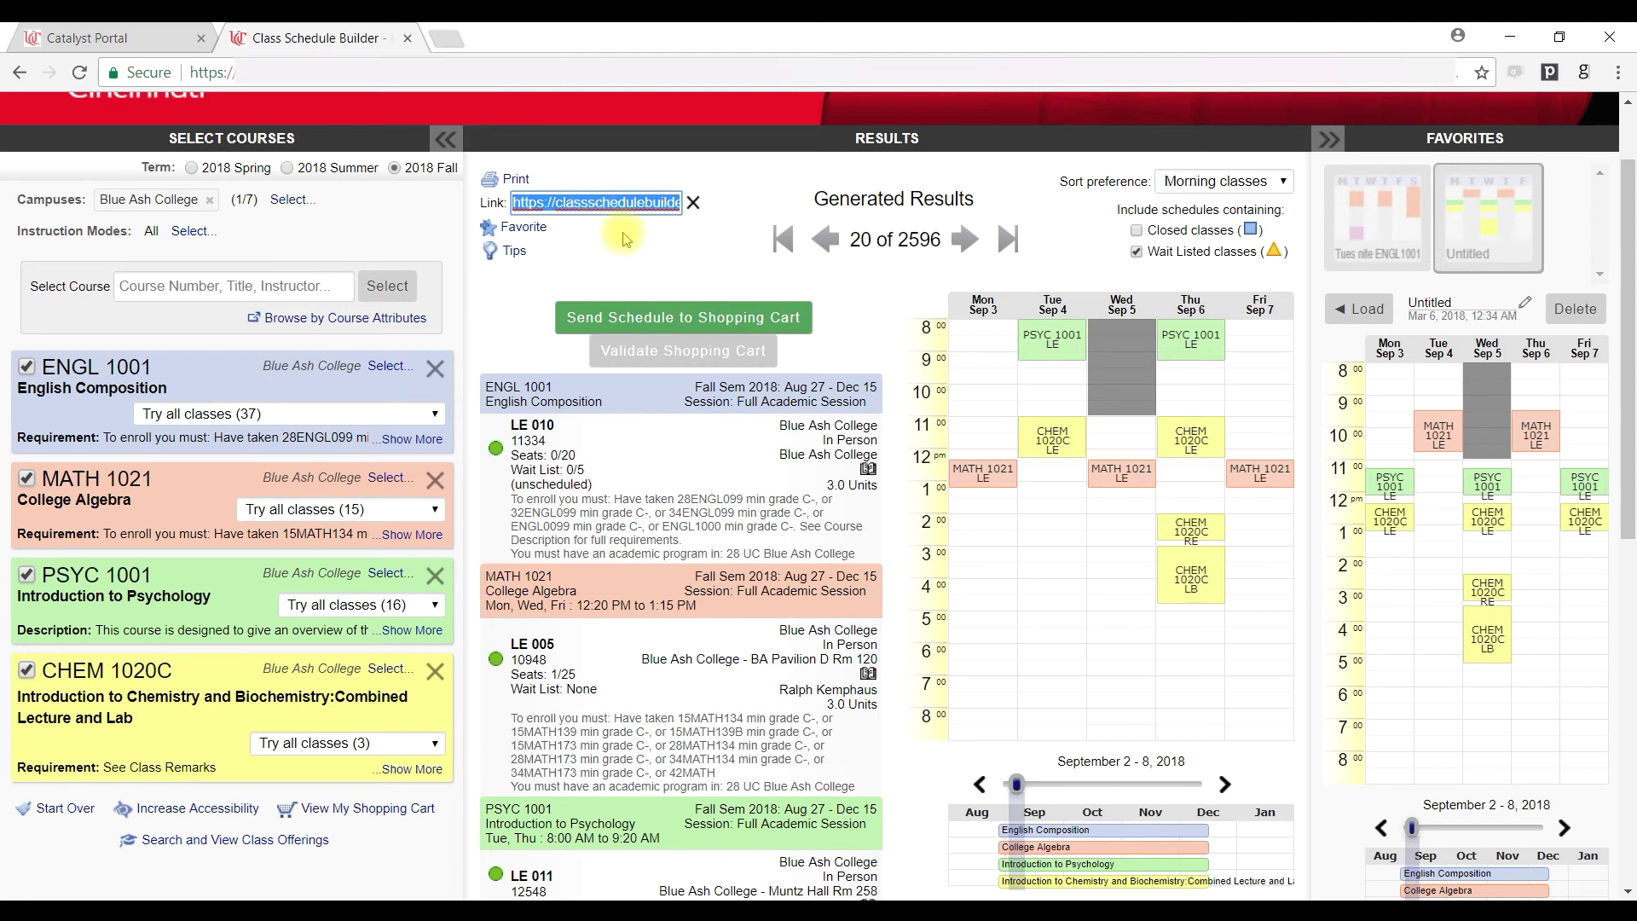
Send the displayed schedule to the shopping cart by performing the add-to-cart actions, and review the result for each class.
{"action": "left_click", "coordinate": [661, 316]}
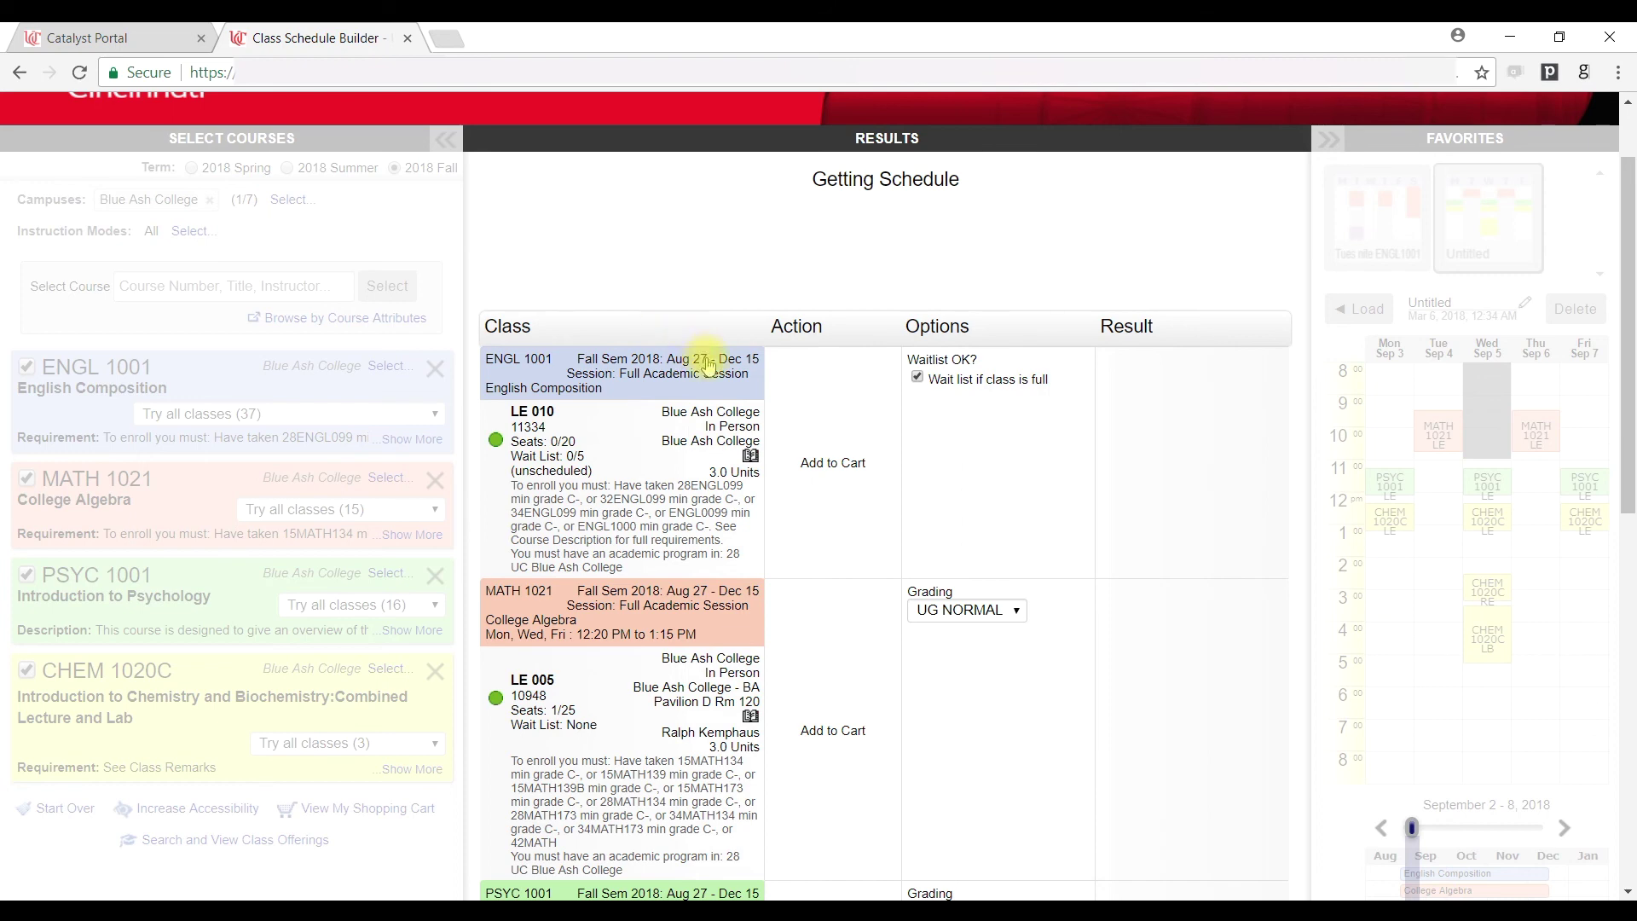
{"action": "scroll", "coordinate": [938, 463], "scroll_direction": "down", "scroll_amount": 1}
{"action": "scroll", "coordinate": [935, 460], "scroll_direction": "down", "scroll_amount": 10}
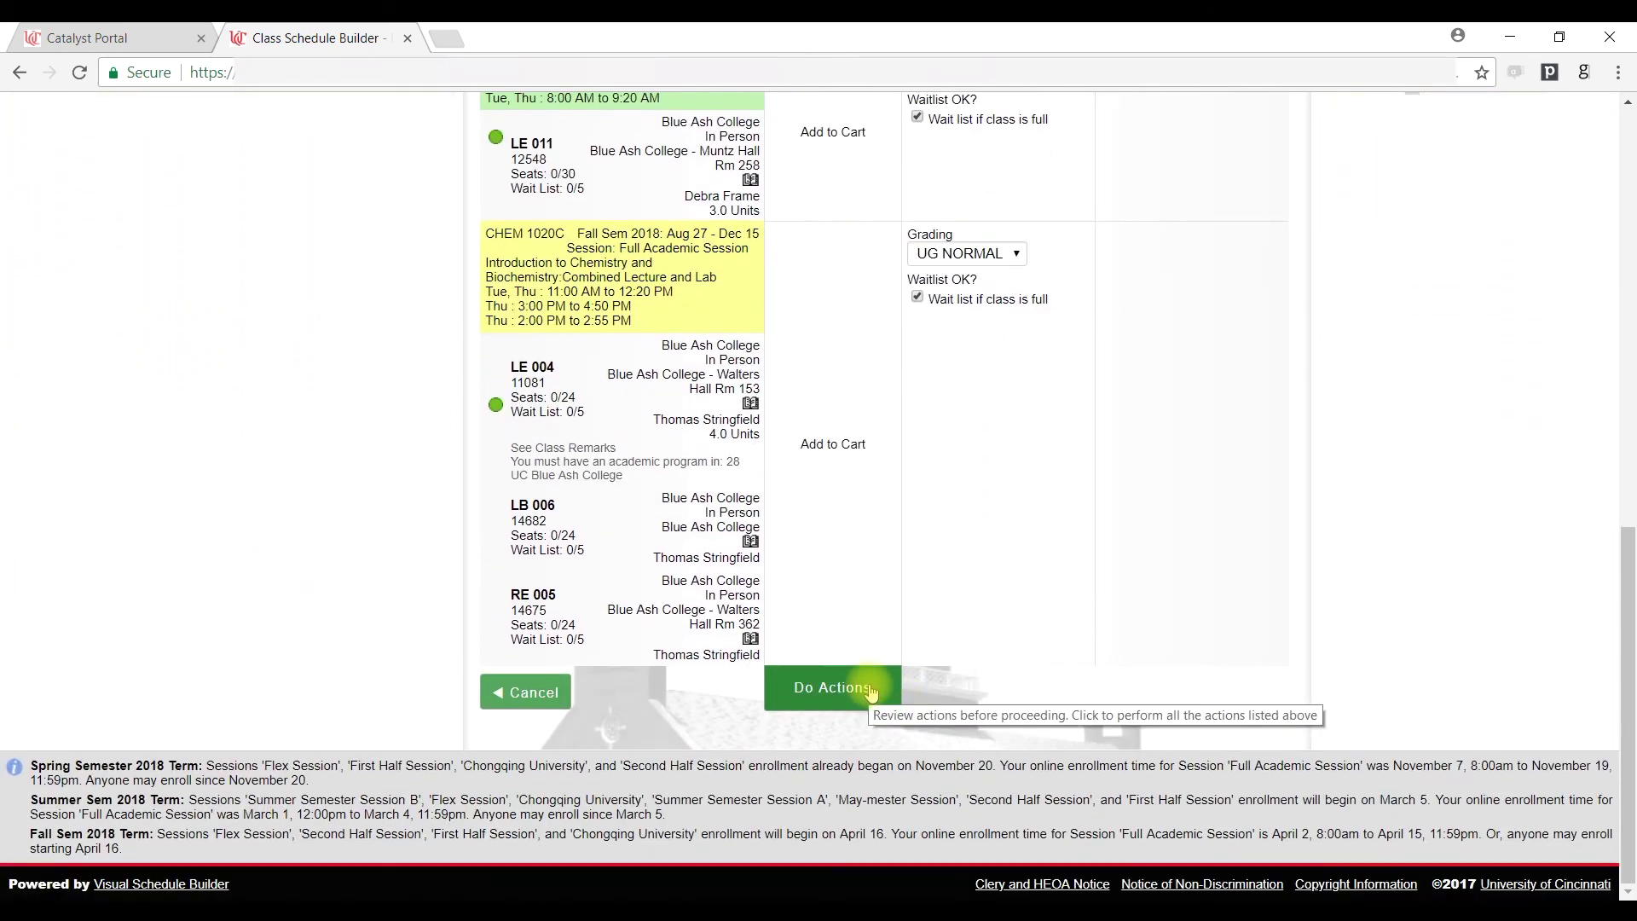
{"action": "left_click", "coordinate": [871, 690]}
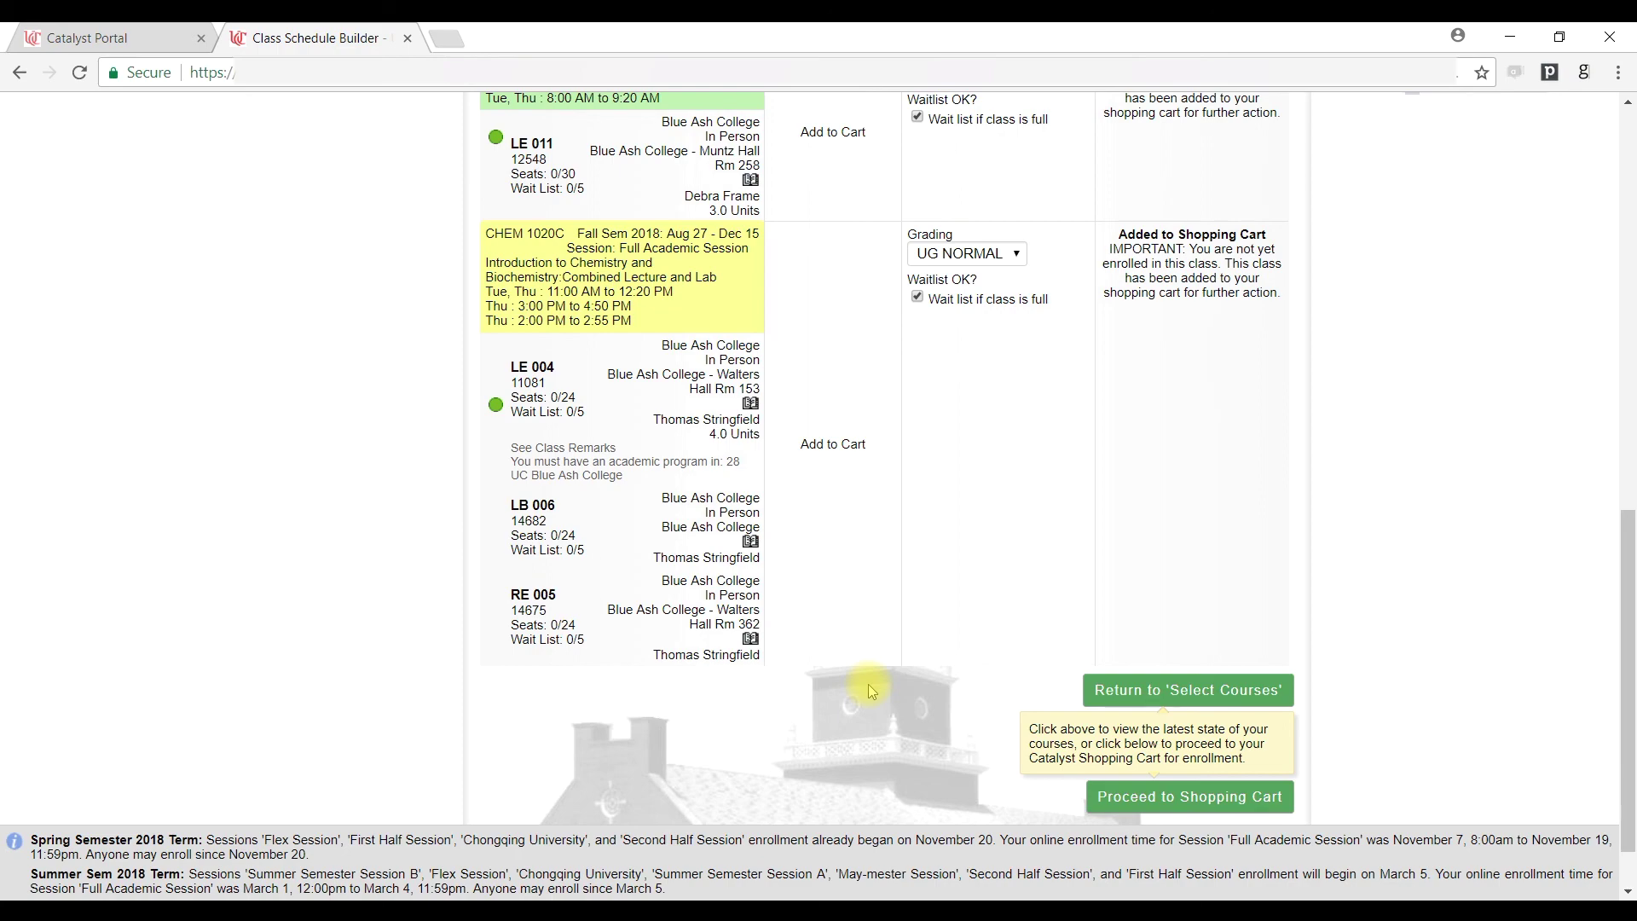
{"action": "scroll", "coordinate": [868, 684], "scroll_direction": "up", "scroll_amount": 7}
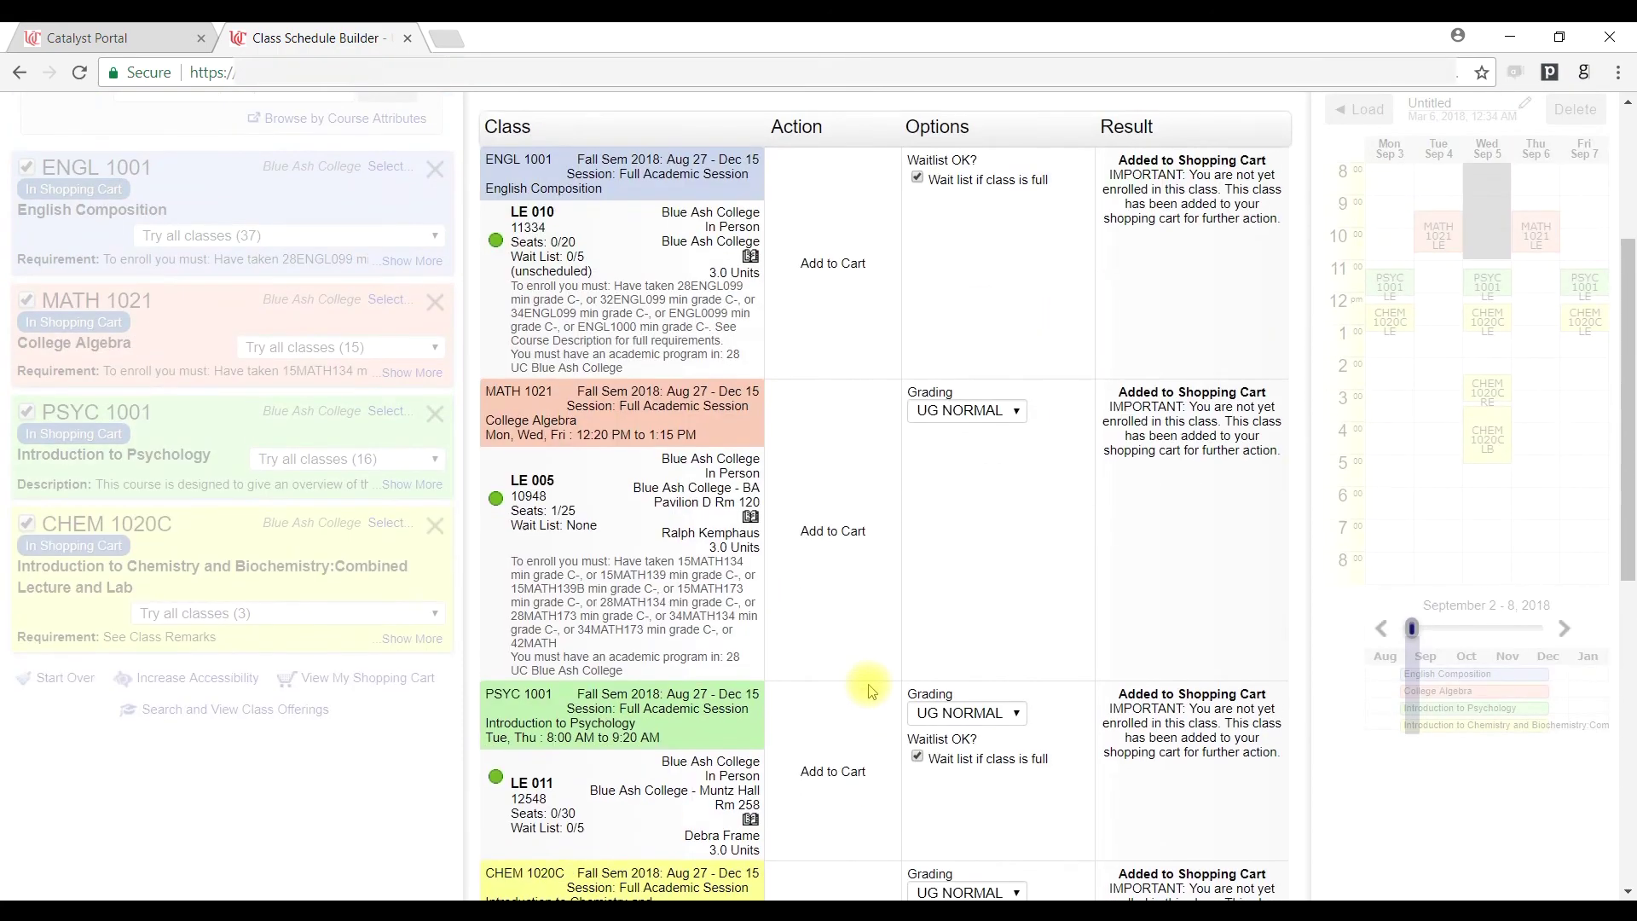
{"action": "scroll", "coordinate": [870, 689], "scroll_direction": "up", "scroll_amount": 4}
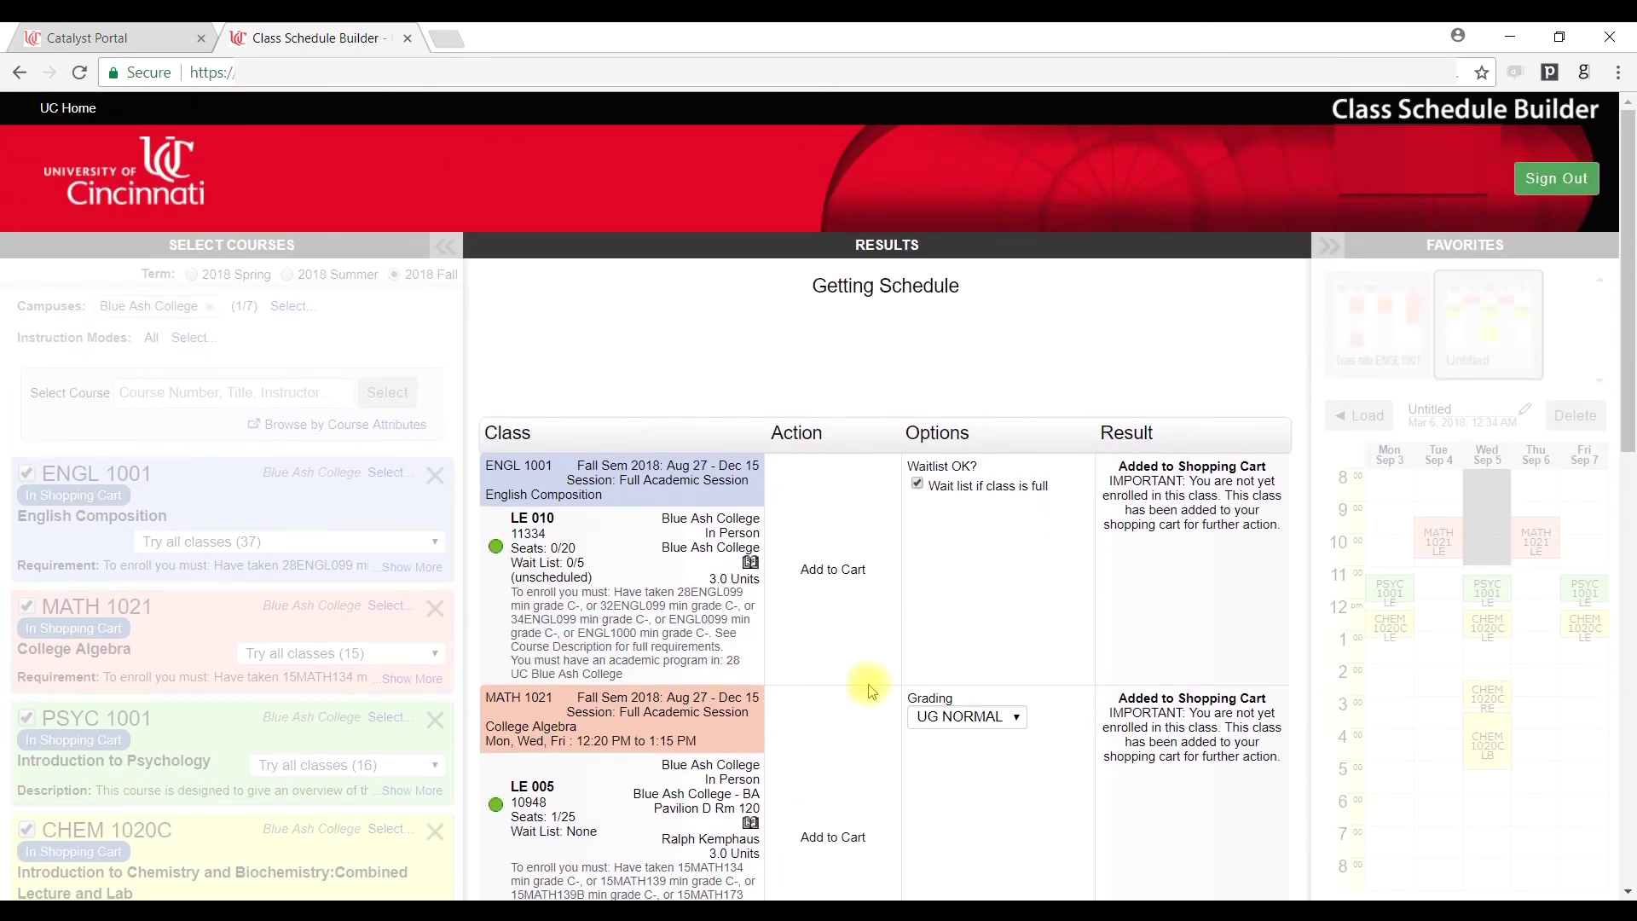
{"action": "scroll", "coordinate": [868, 689], "scroll_direction": "down", "scroll_amount": 1}
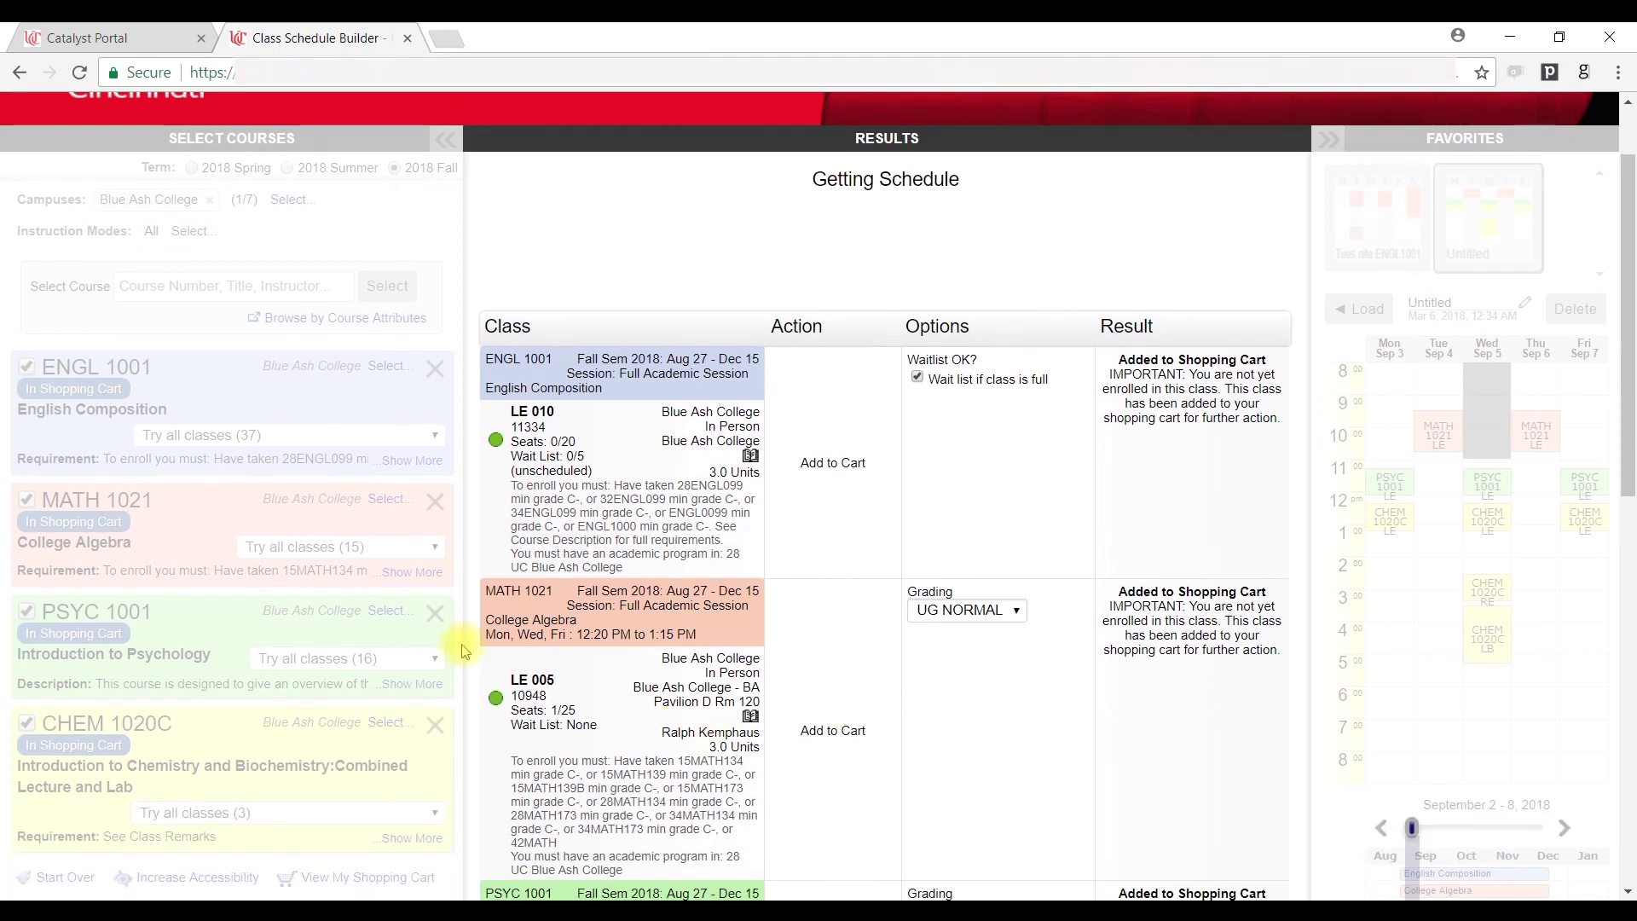